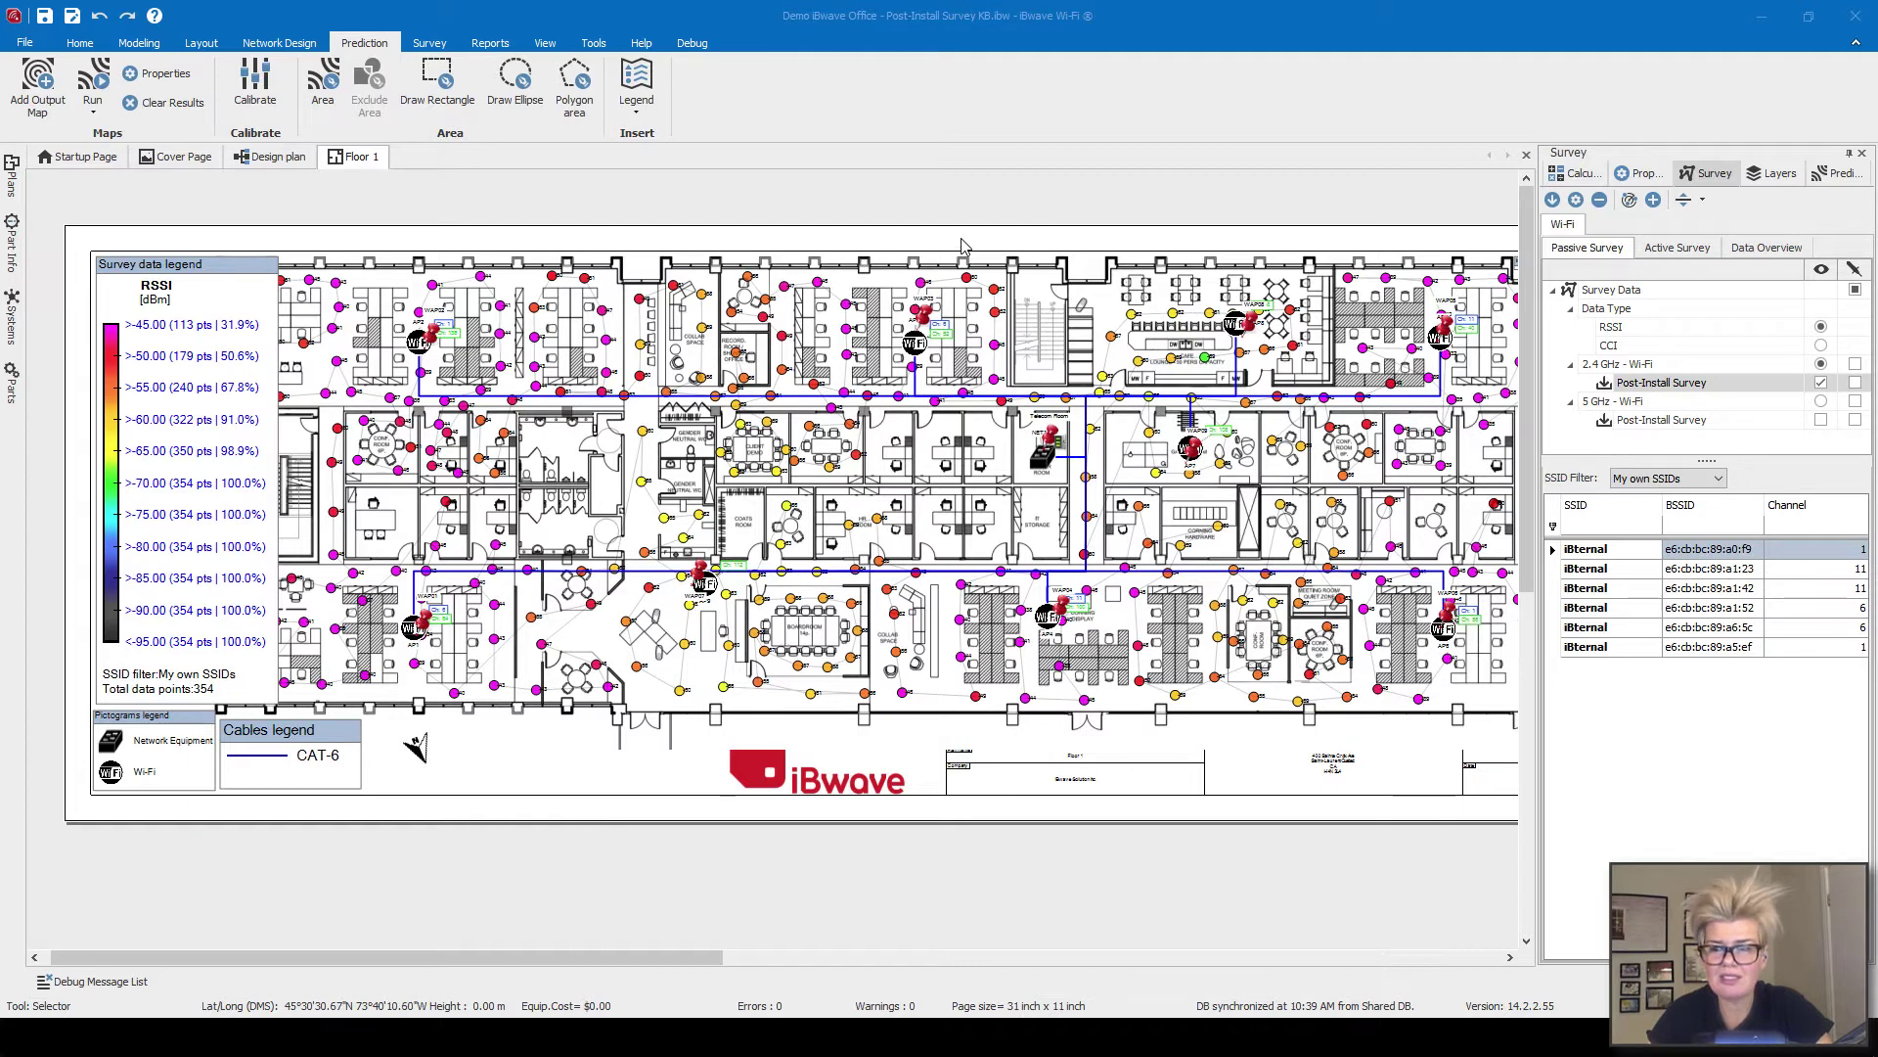
Show the 2.4 GHz Signal strength - No Calibration map, compare it with Survey Data Interpolation, then return to it.
left_click(1835, 176)
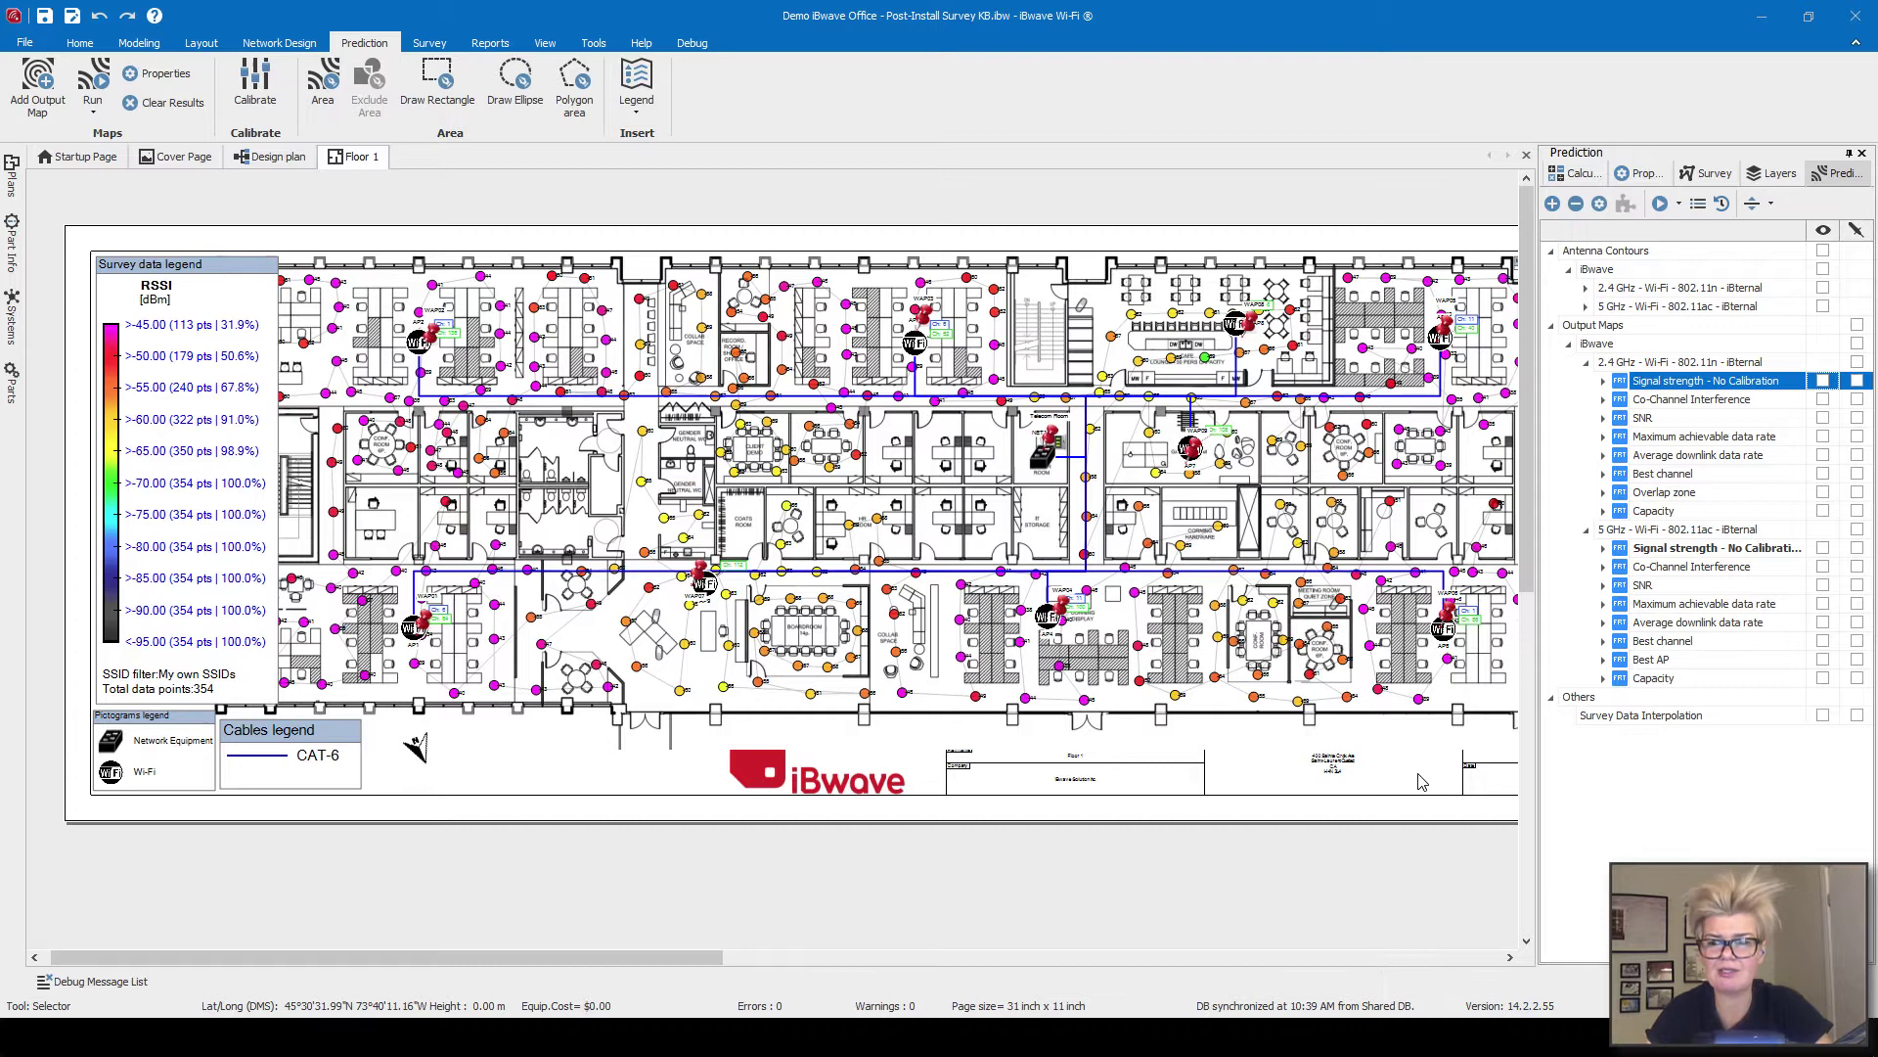
left_click(1823, 382)
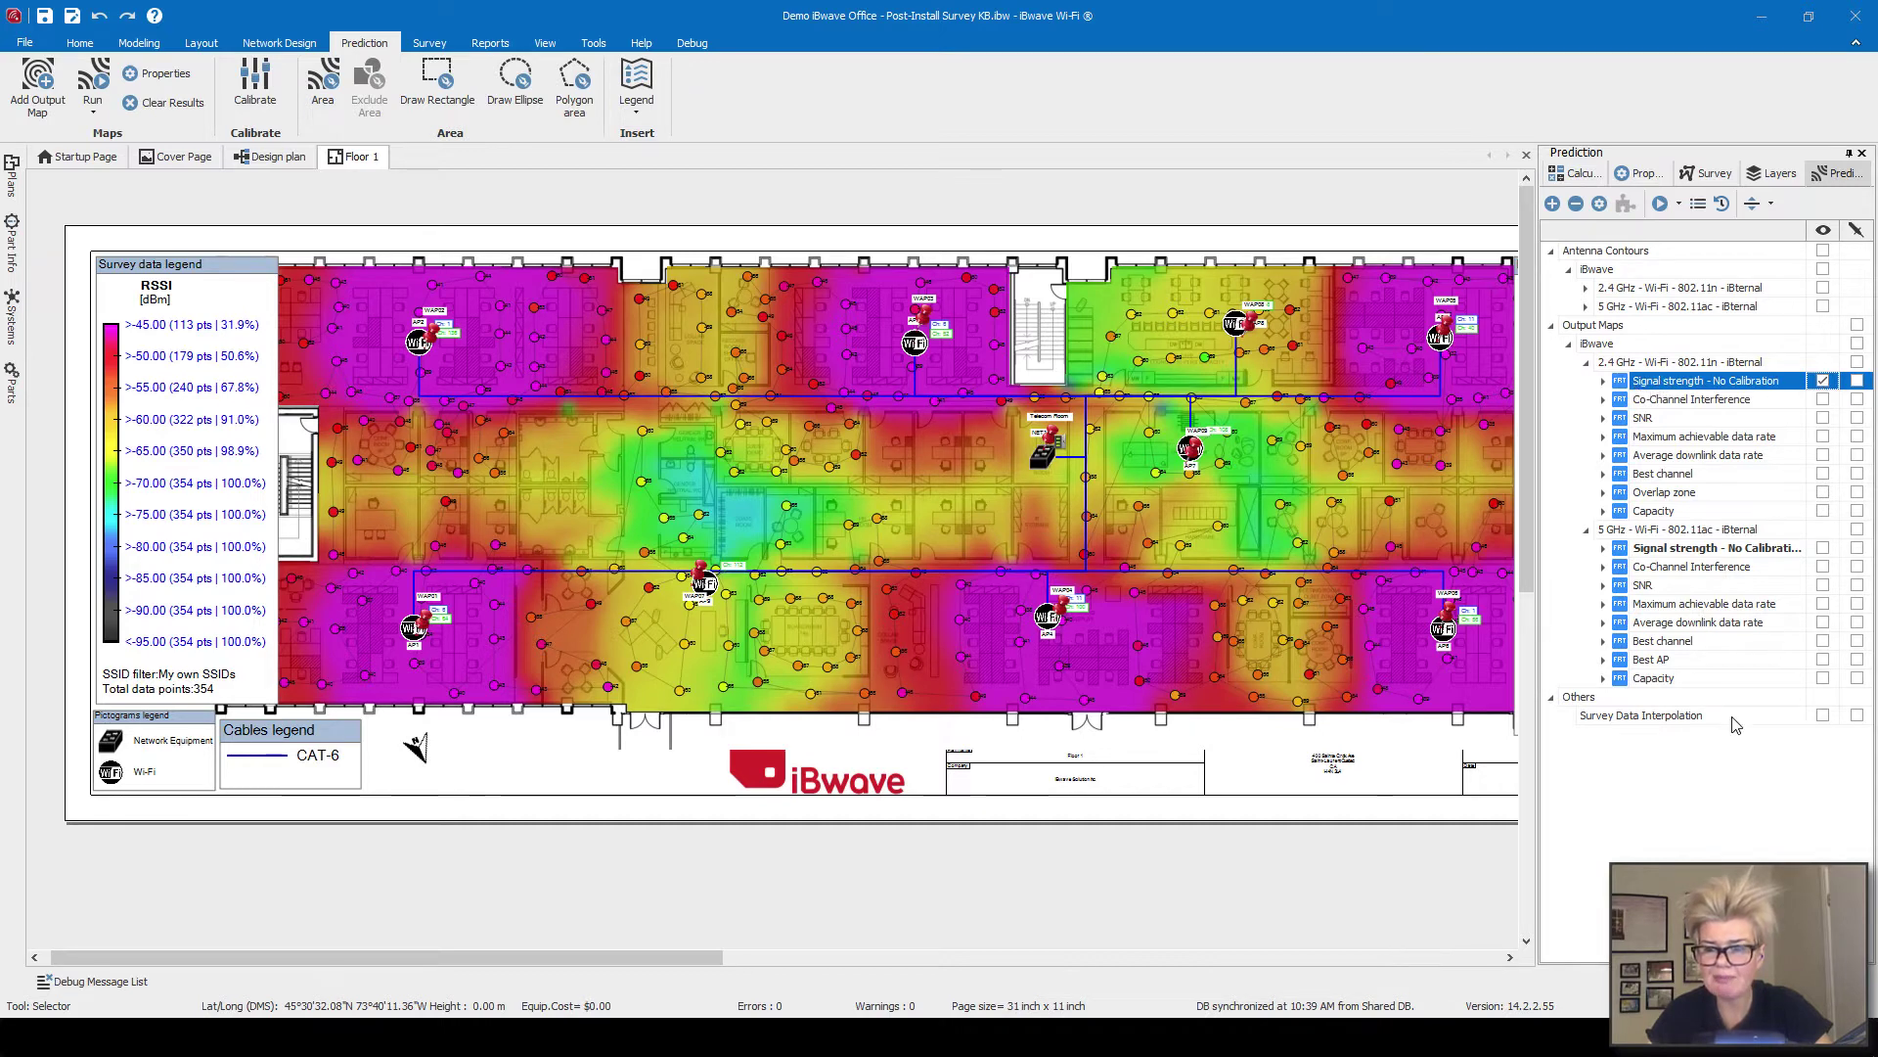
left_click(1822, 716)
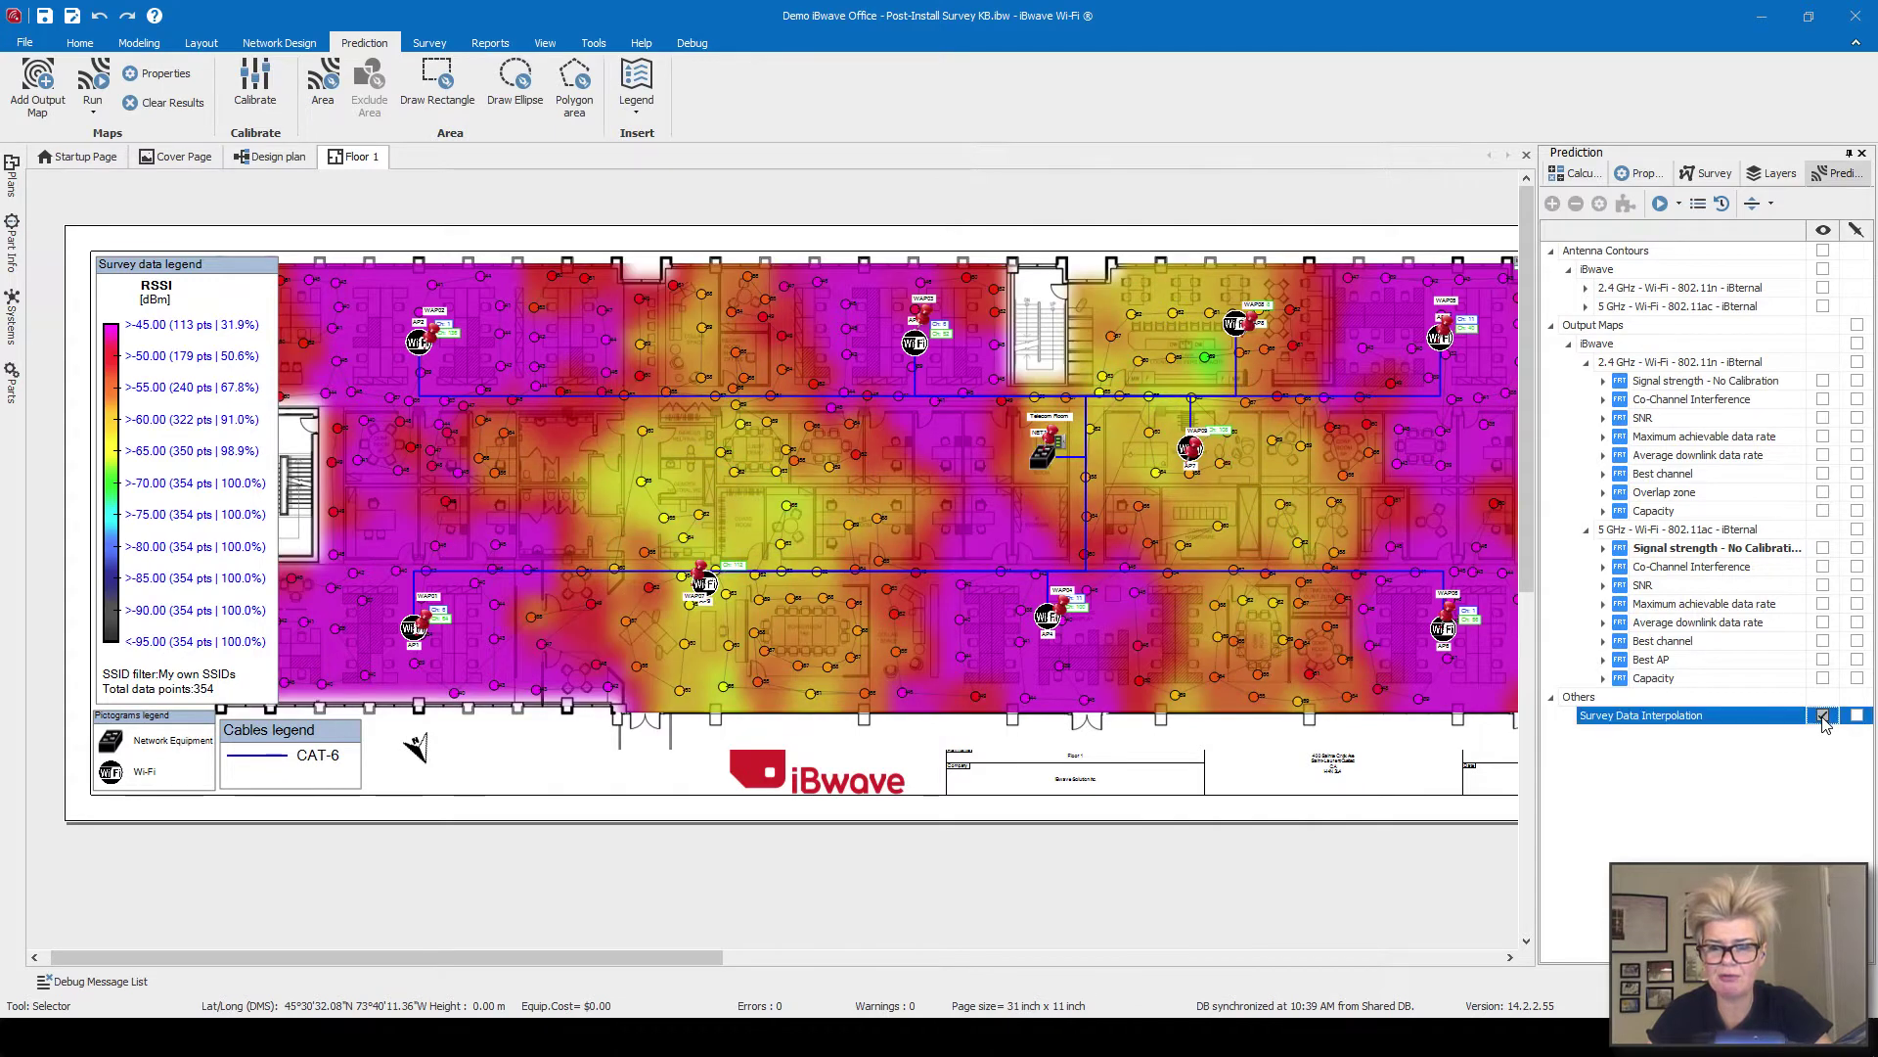
left_click(1822, 380)
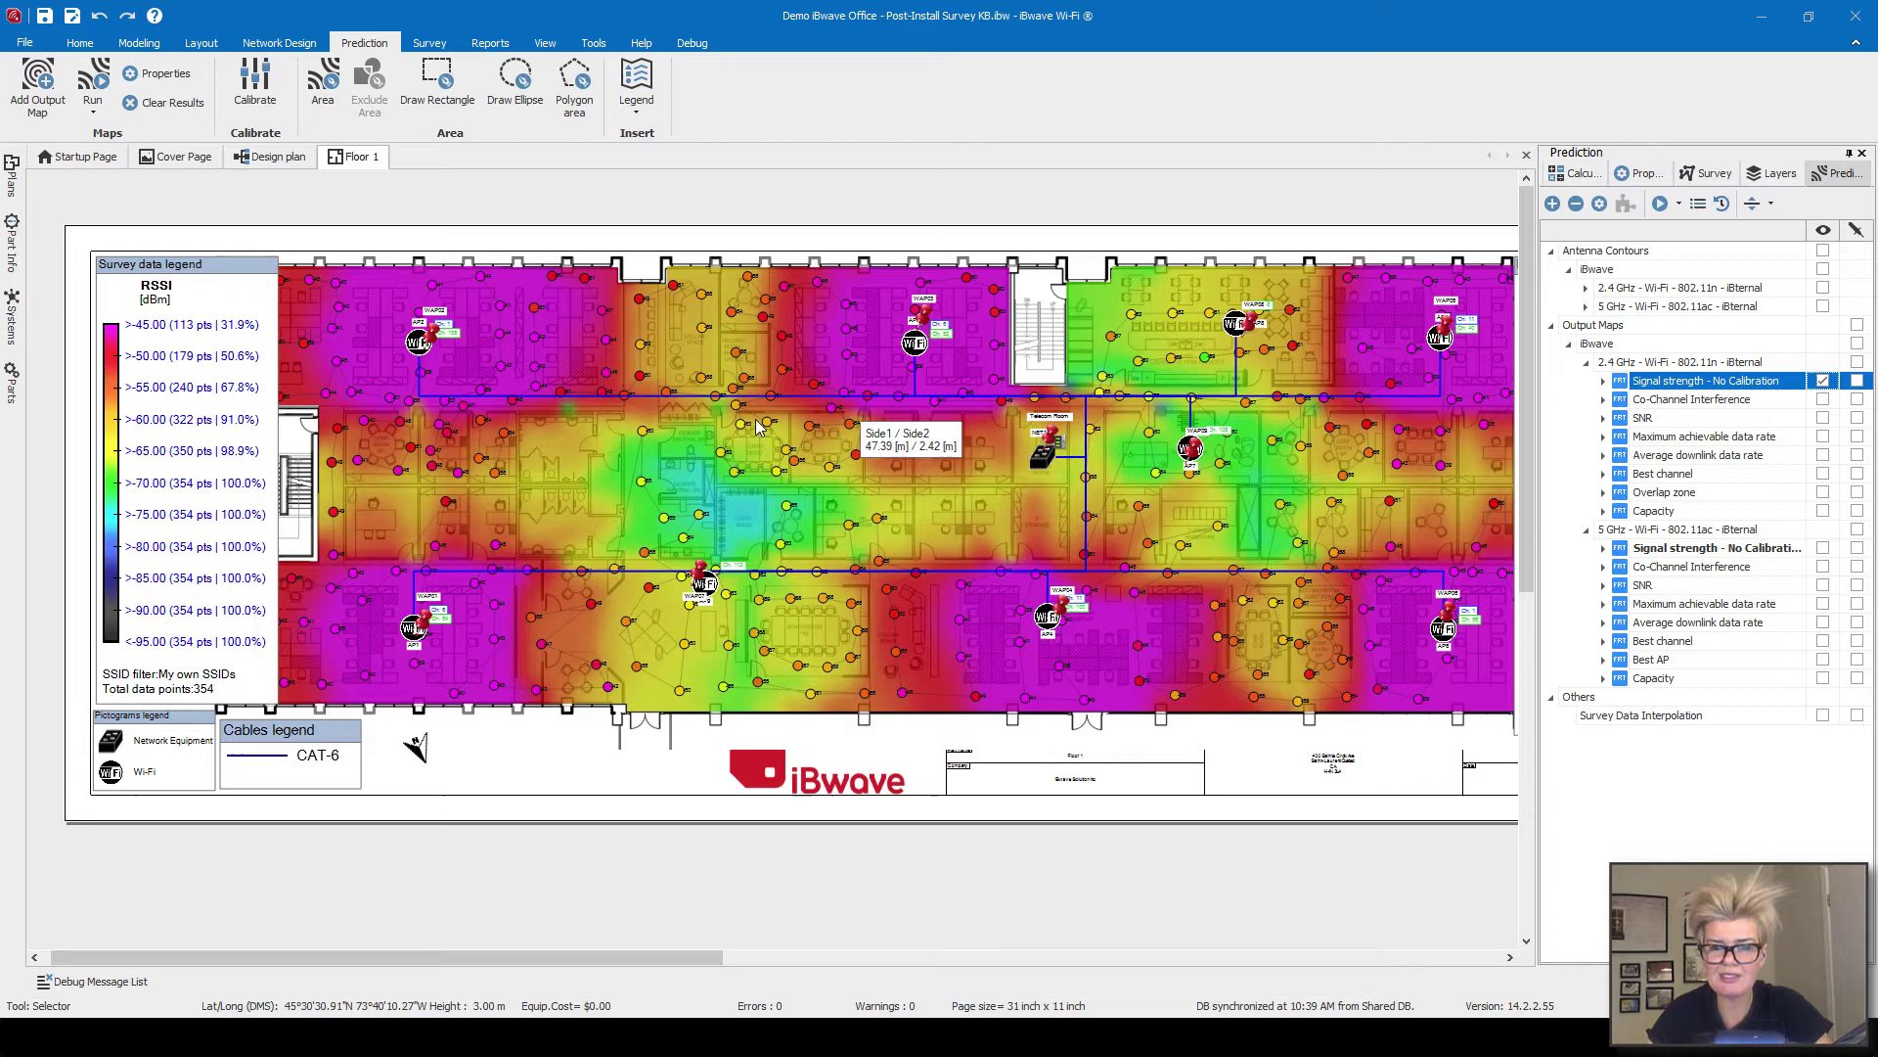
left_click(1823, 715)
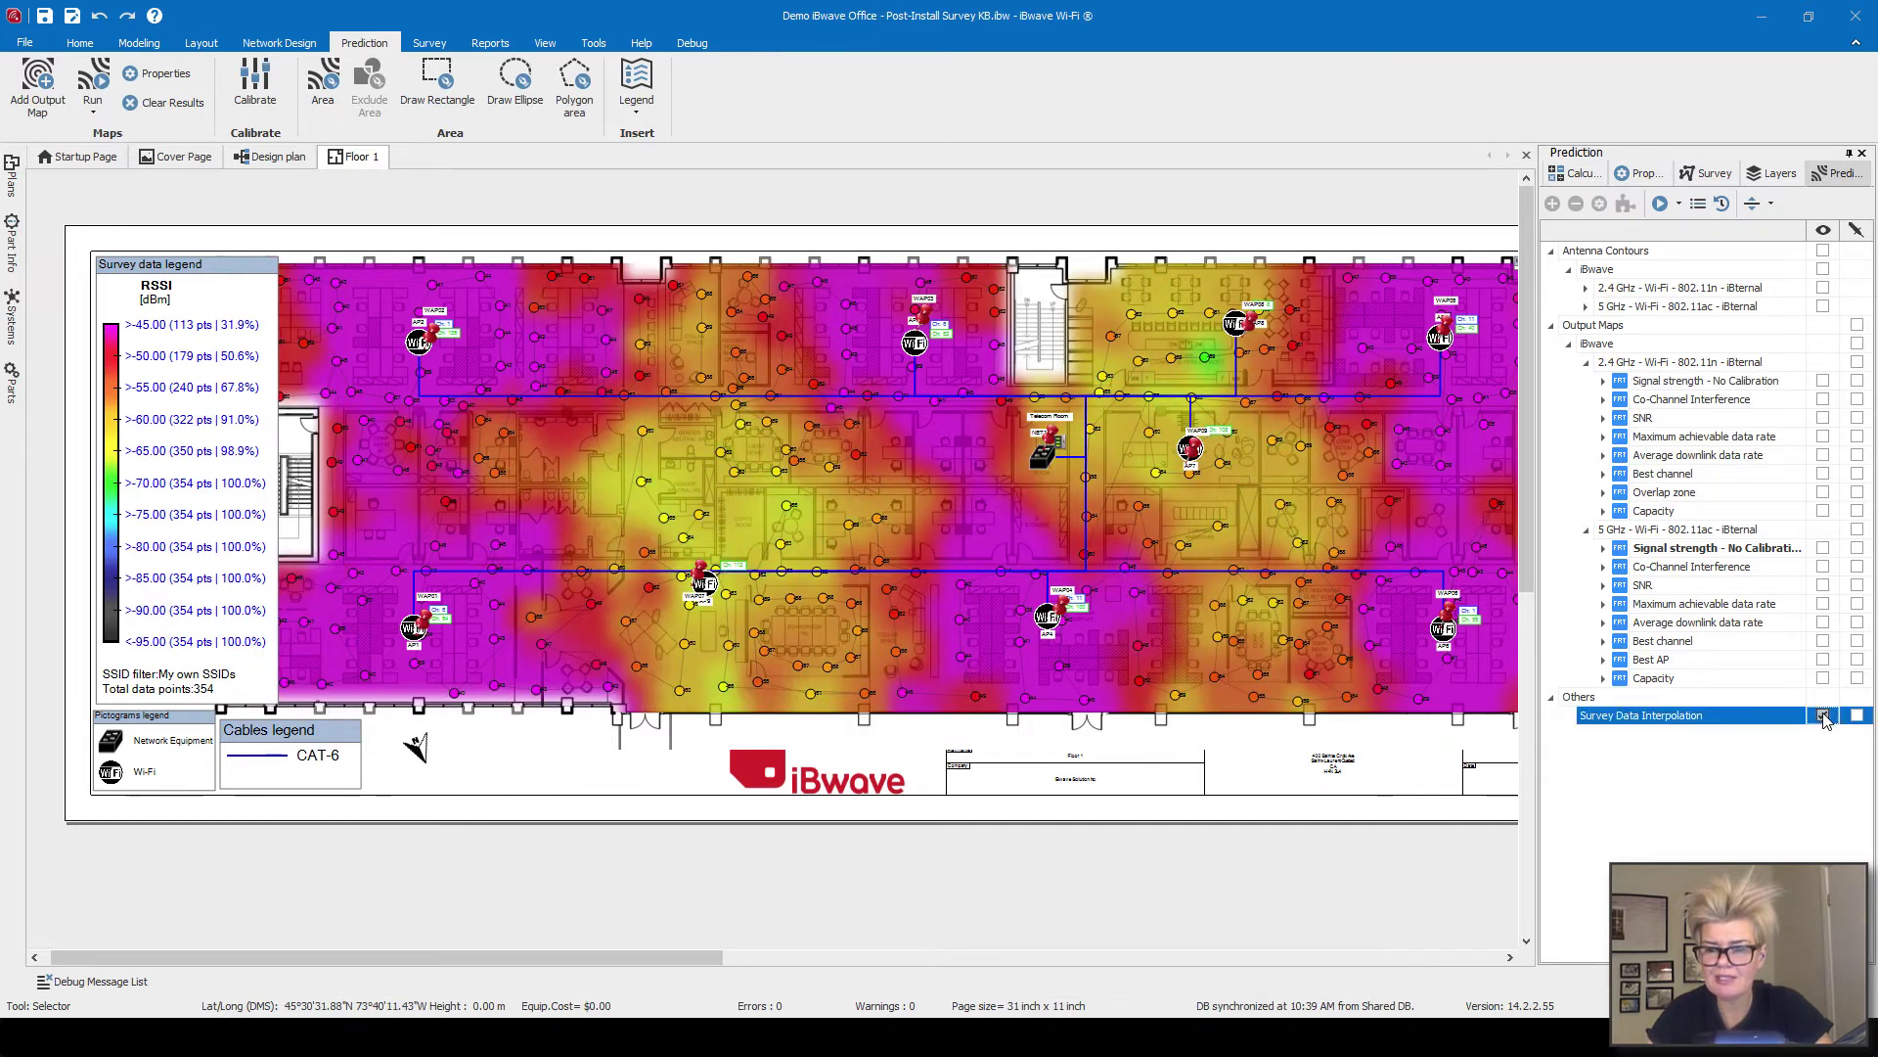
left_click(1823, 381)
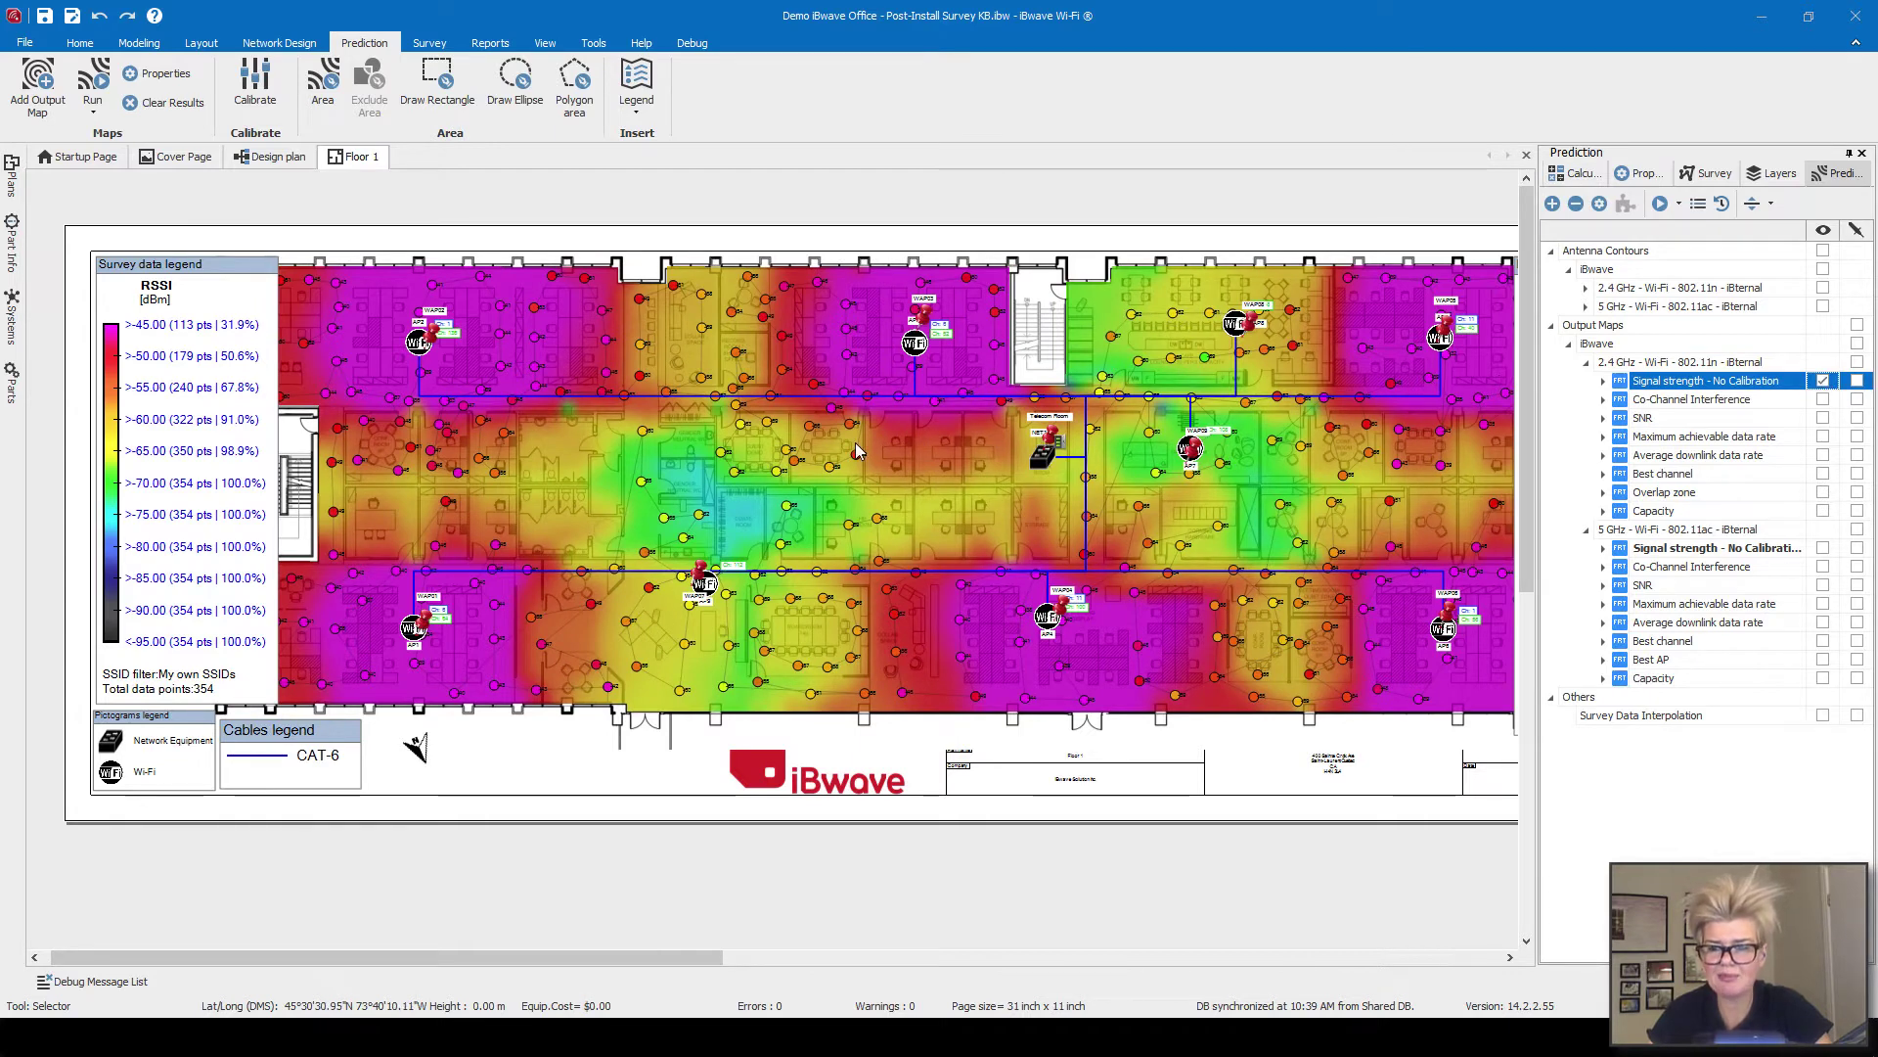
Show the 5 GHz No Calibration map with 5 GHz Post-Install Survey points, comparing against Survey Data Interpolation.
left_click(1822, 549)
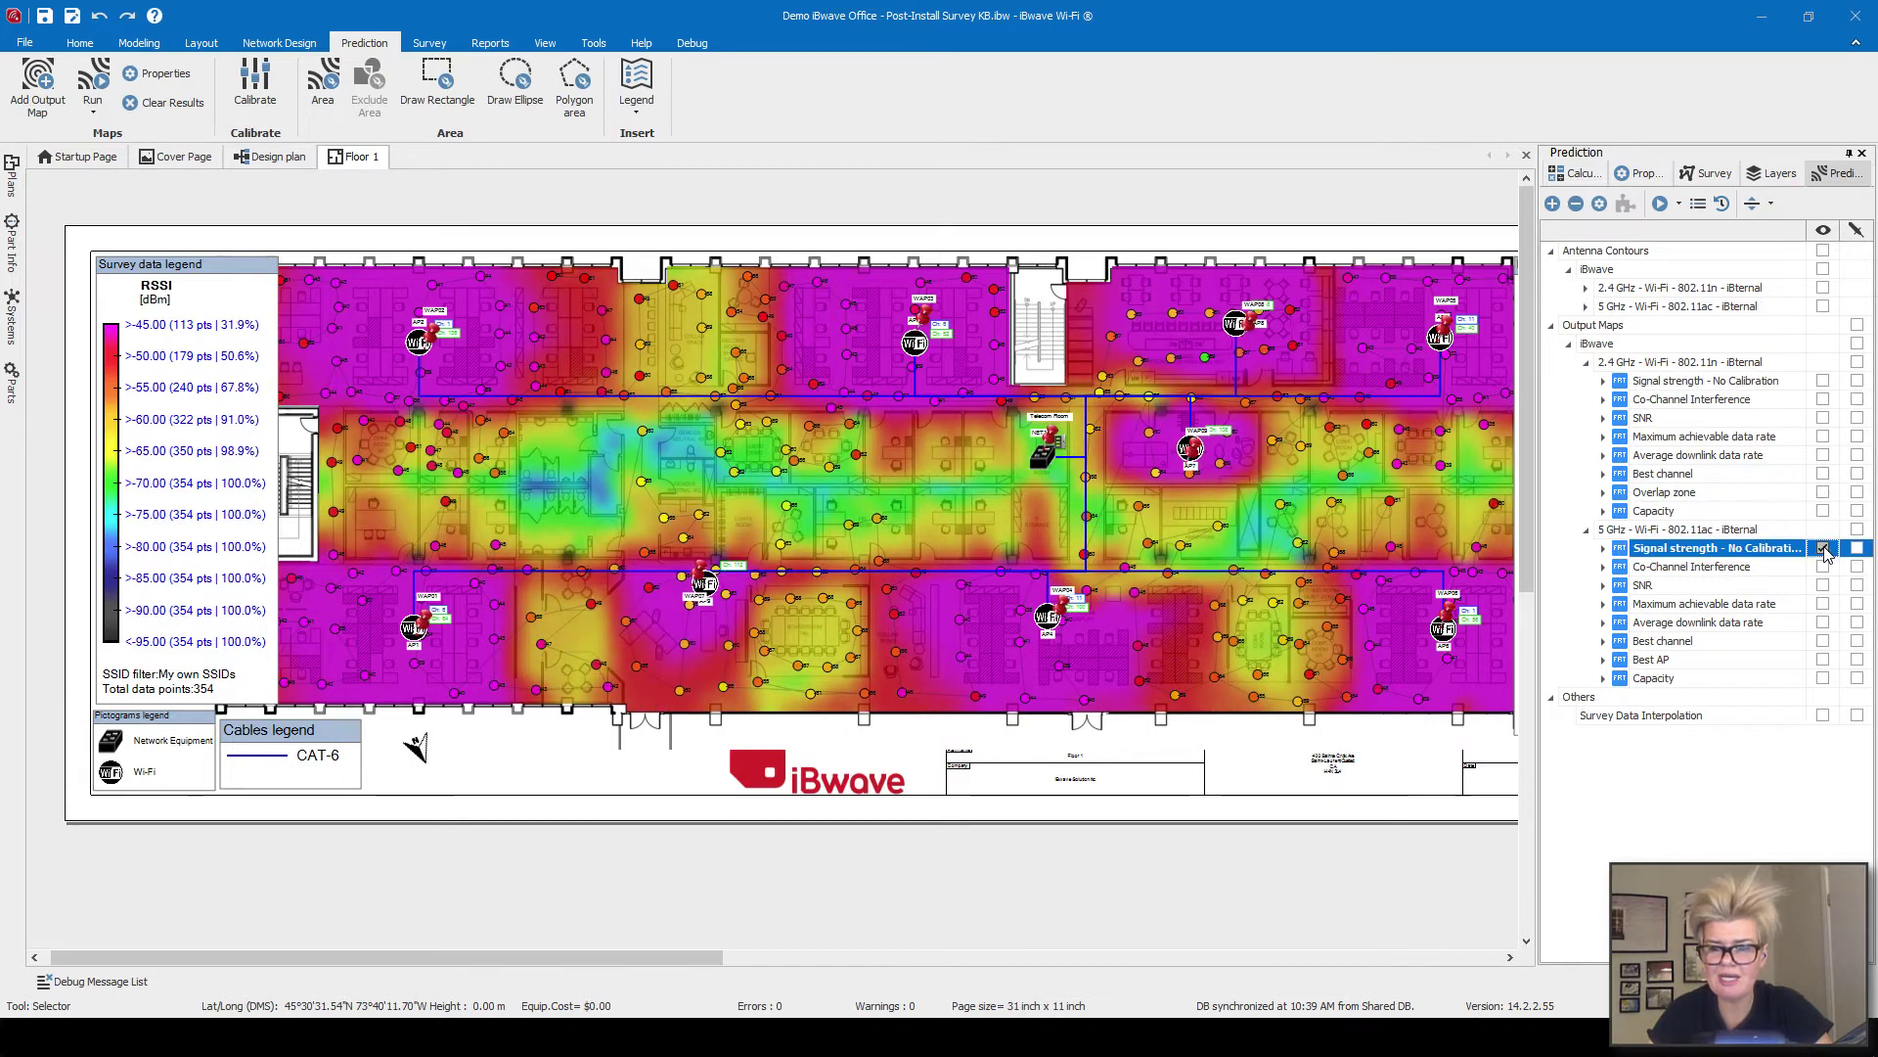
left_click(1711, 176)
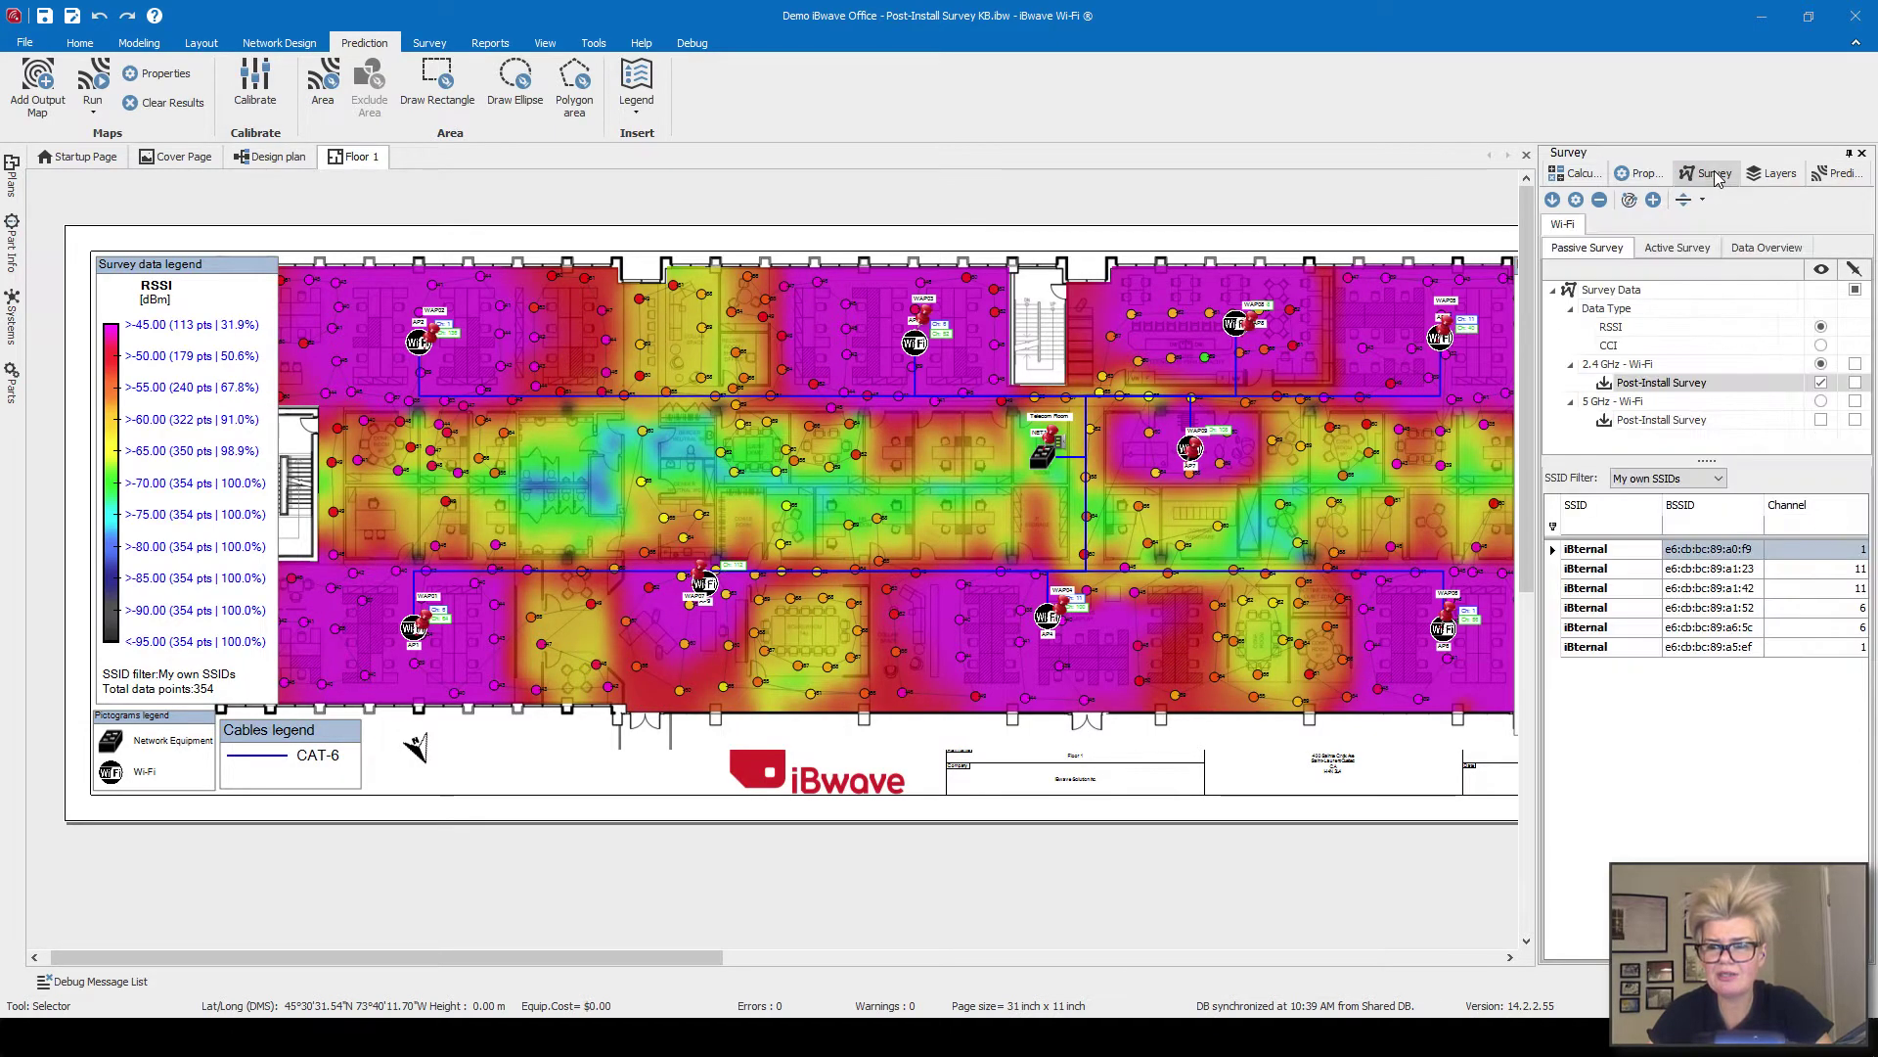
left_click(1821, 420)
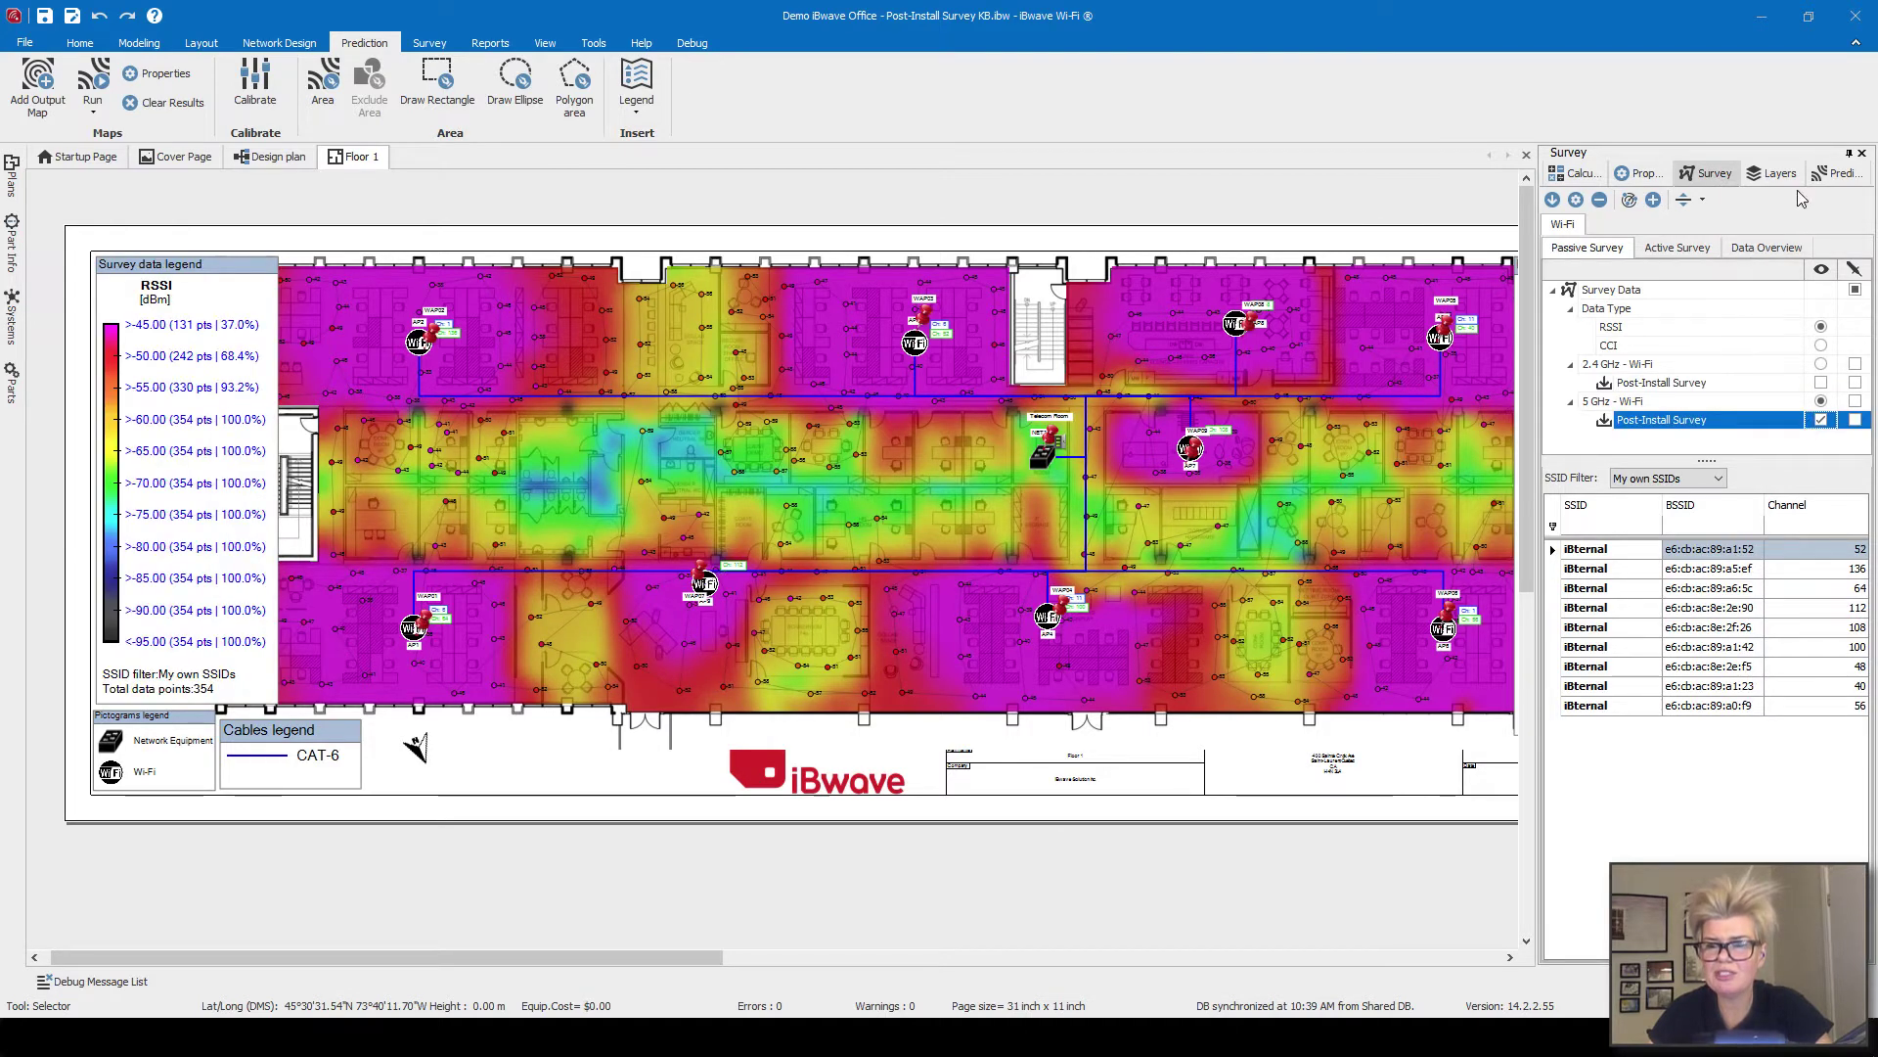
left_click(1839, 174)
left_click(1822, 715)
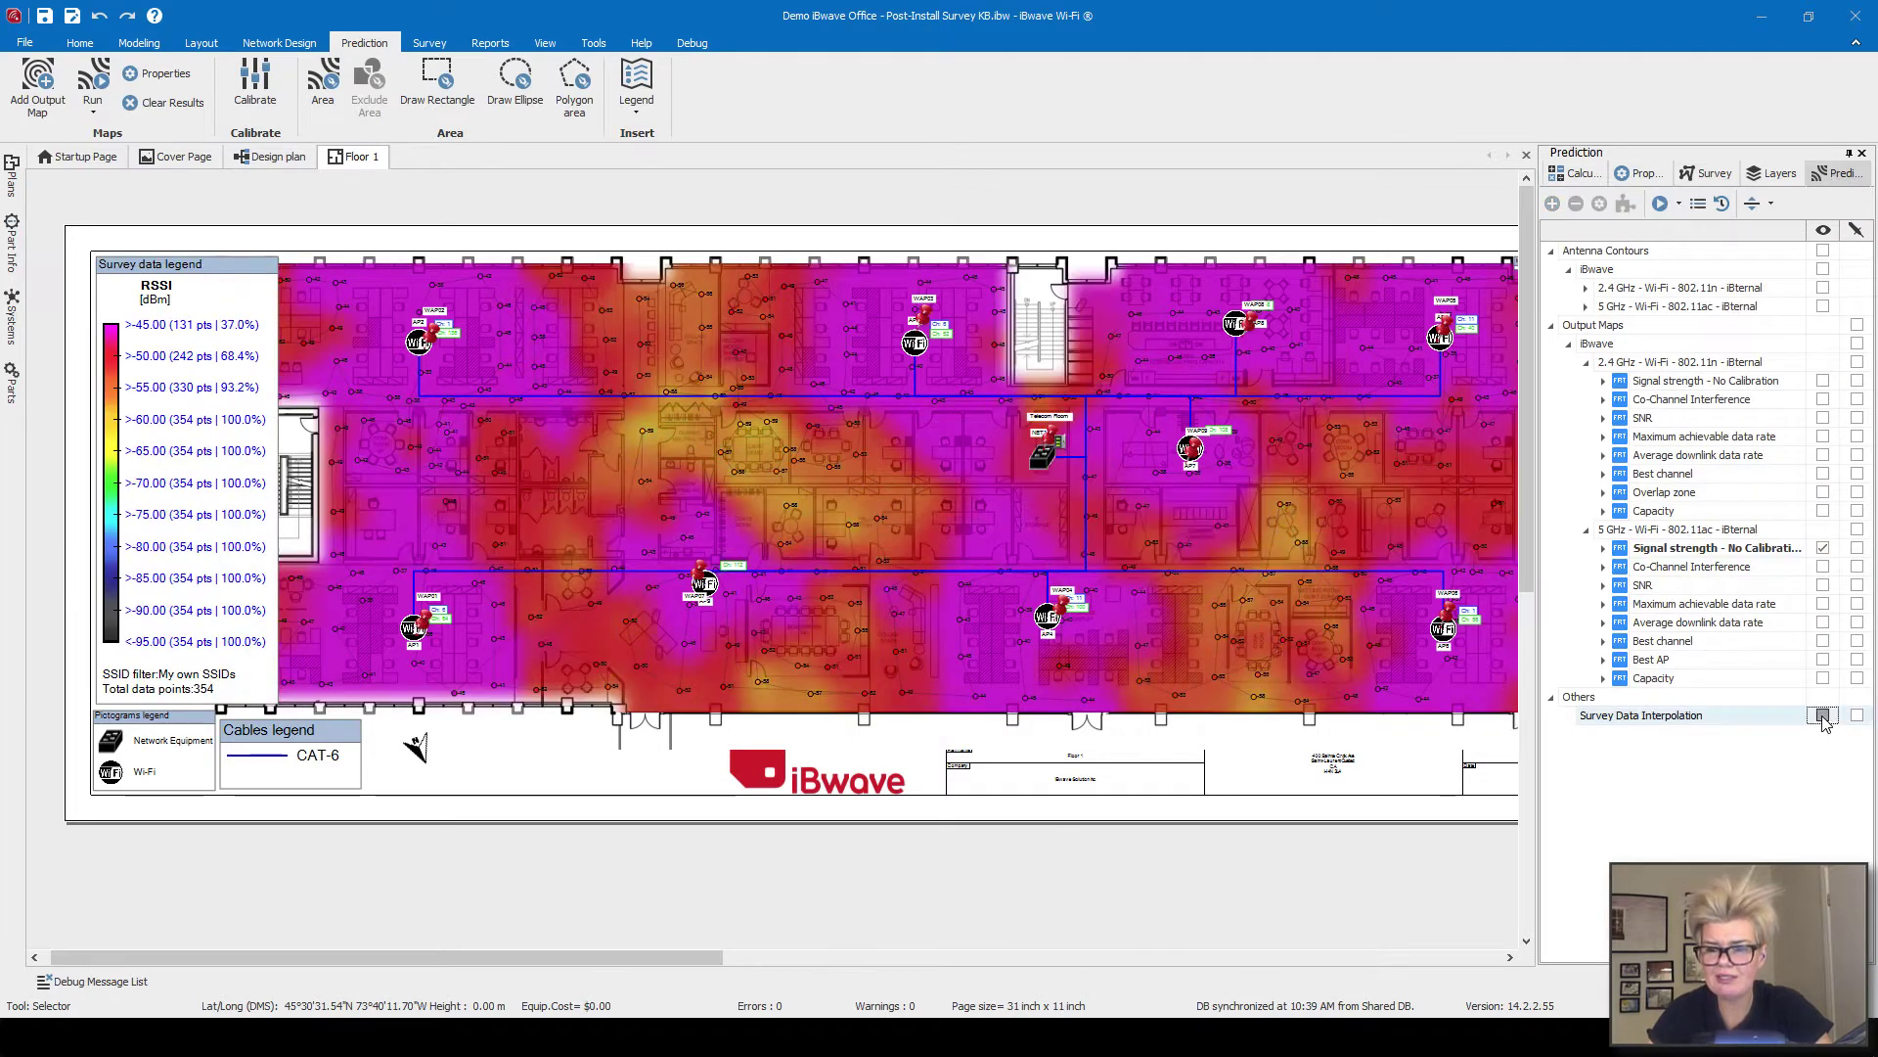
left_click(1823, 548)
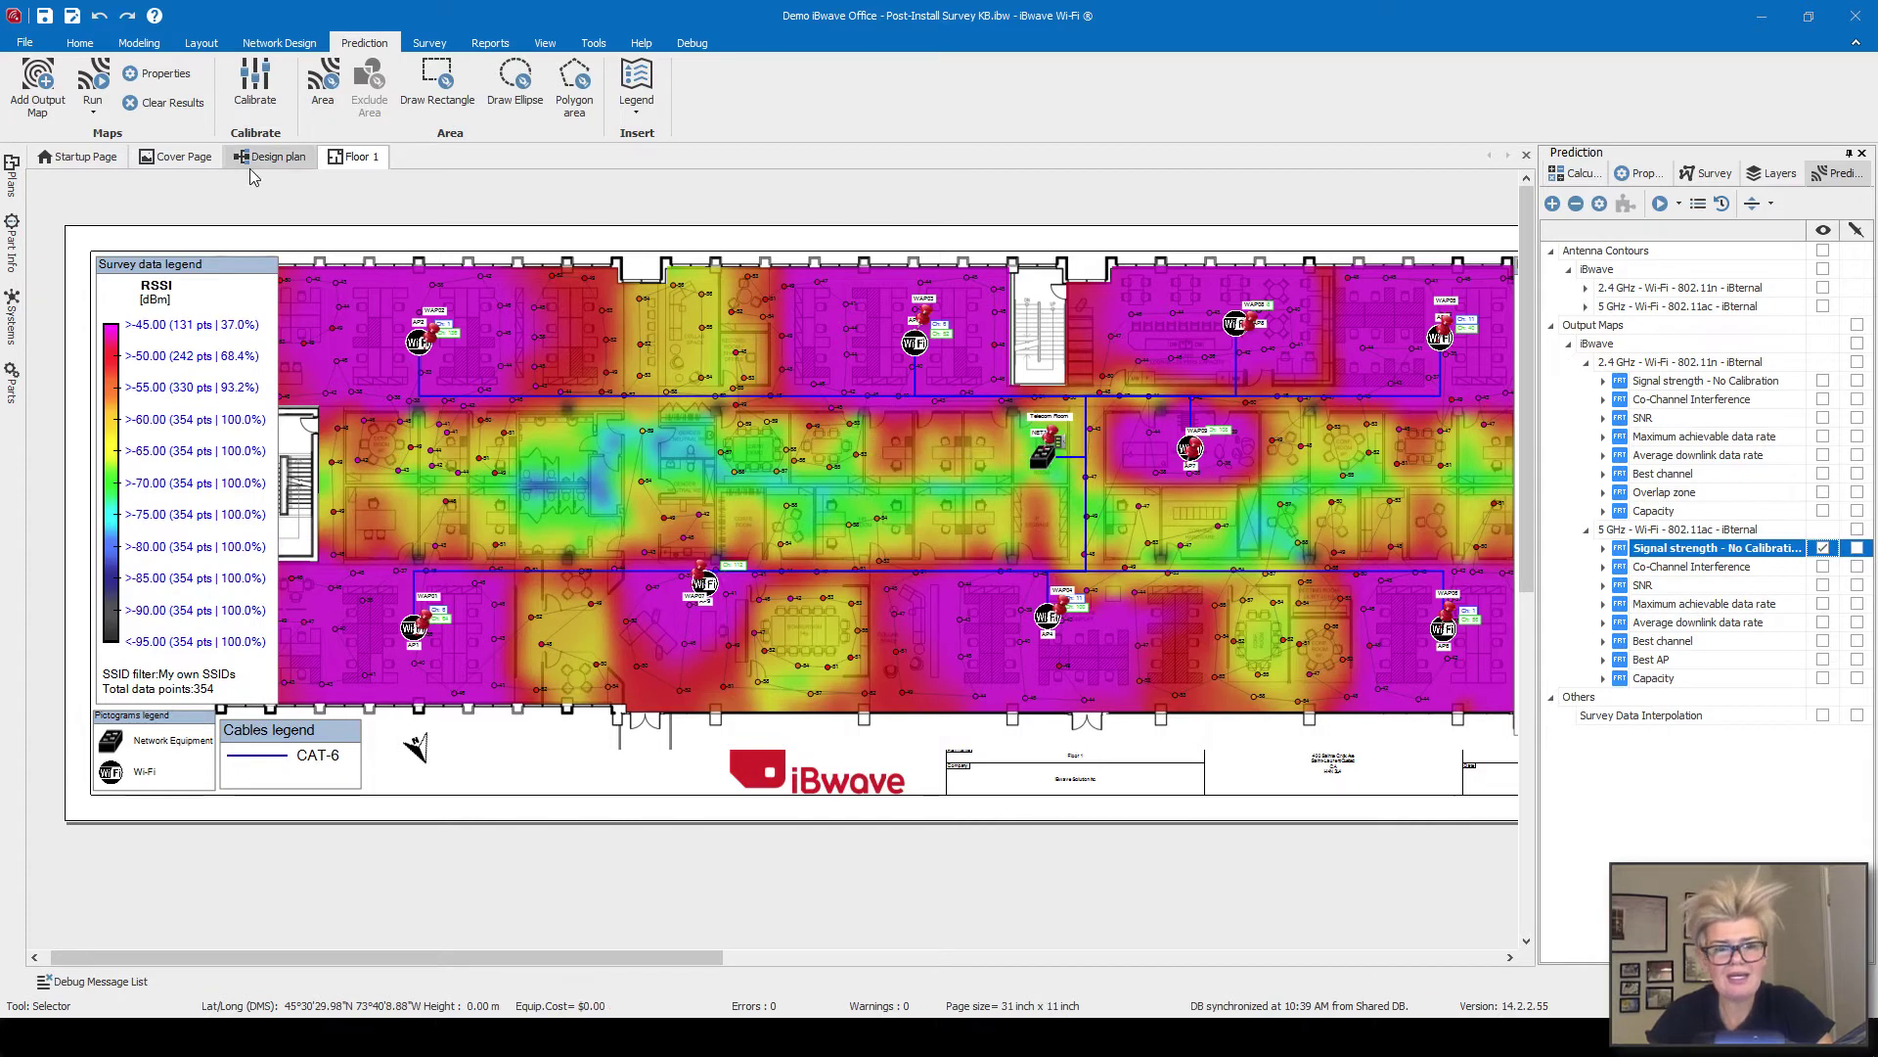
Open the Calibration dialog with Calibrate on the Prediction ribbon to view the existing per-AP models.
left_click(252, 96)
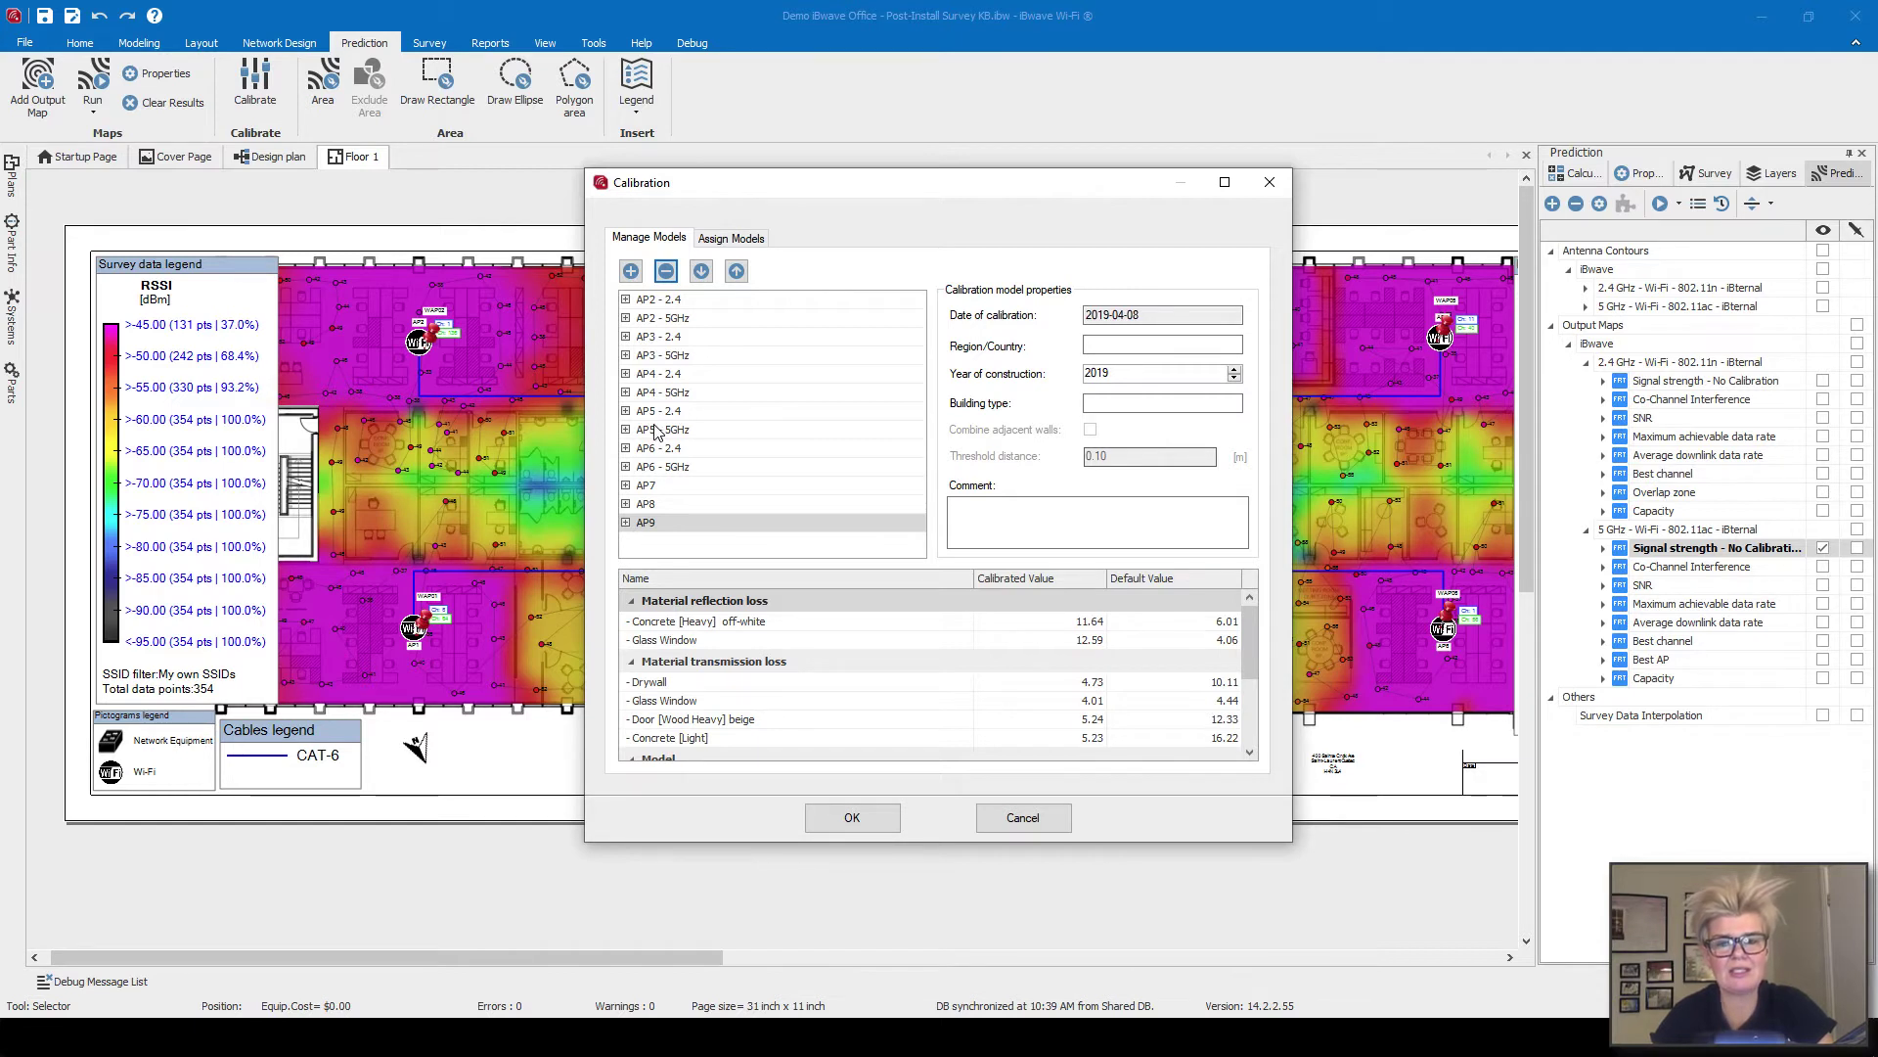
Create a calibration model named 'AP1 - 2.4ghZ' using AP1 on 2.4 GHz Ch. 6 as transmitter.
left_click(631, 272)
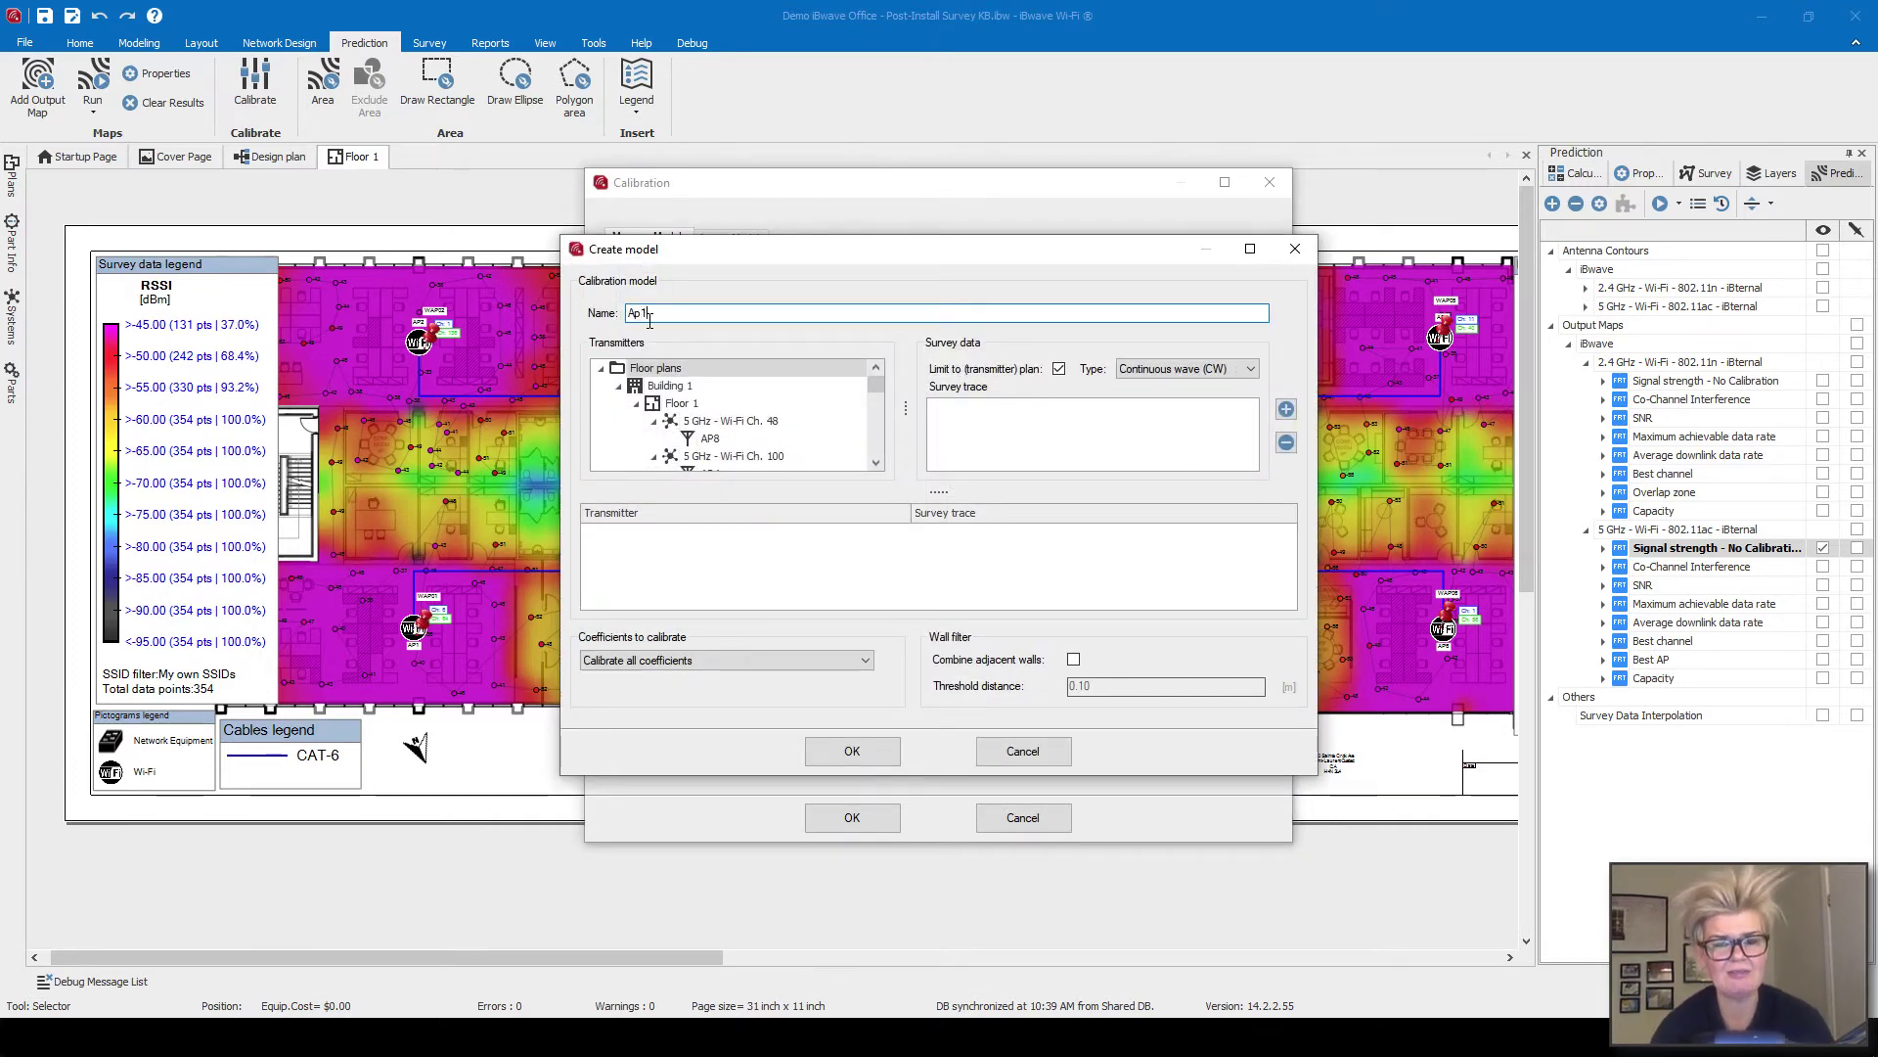
type("Ap1")
key("BackSpace")
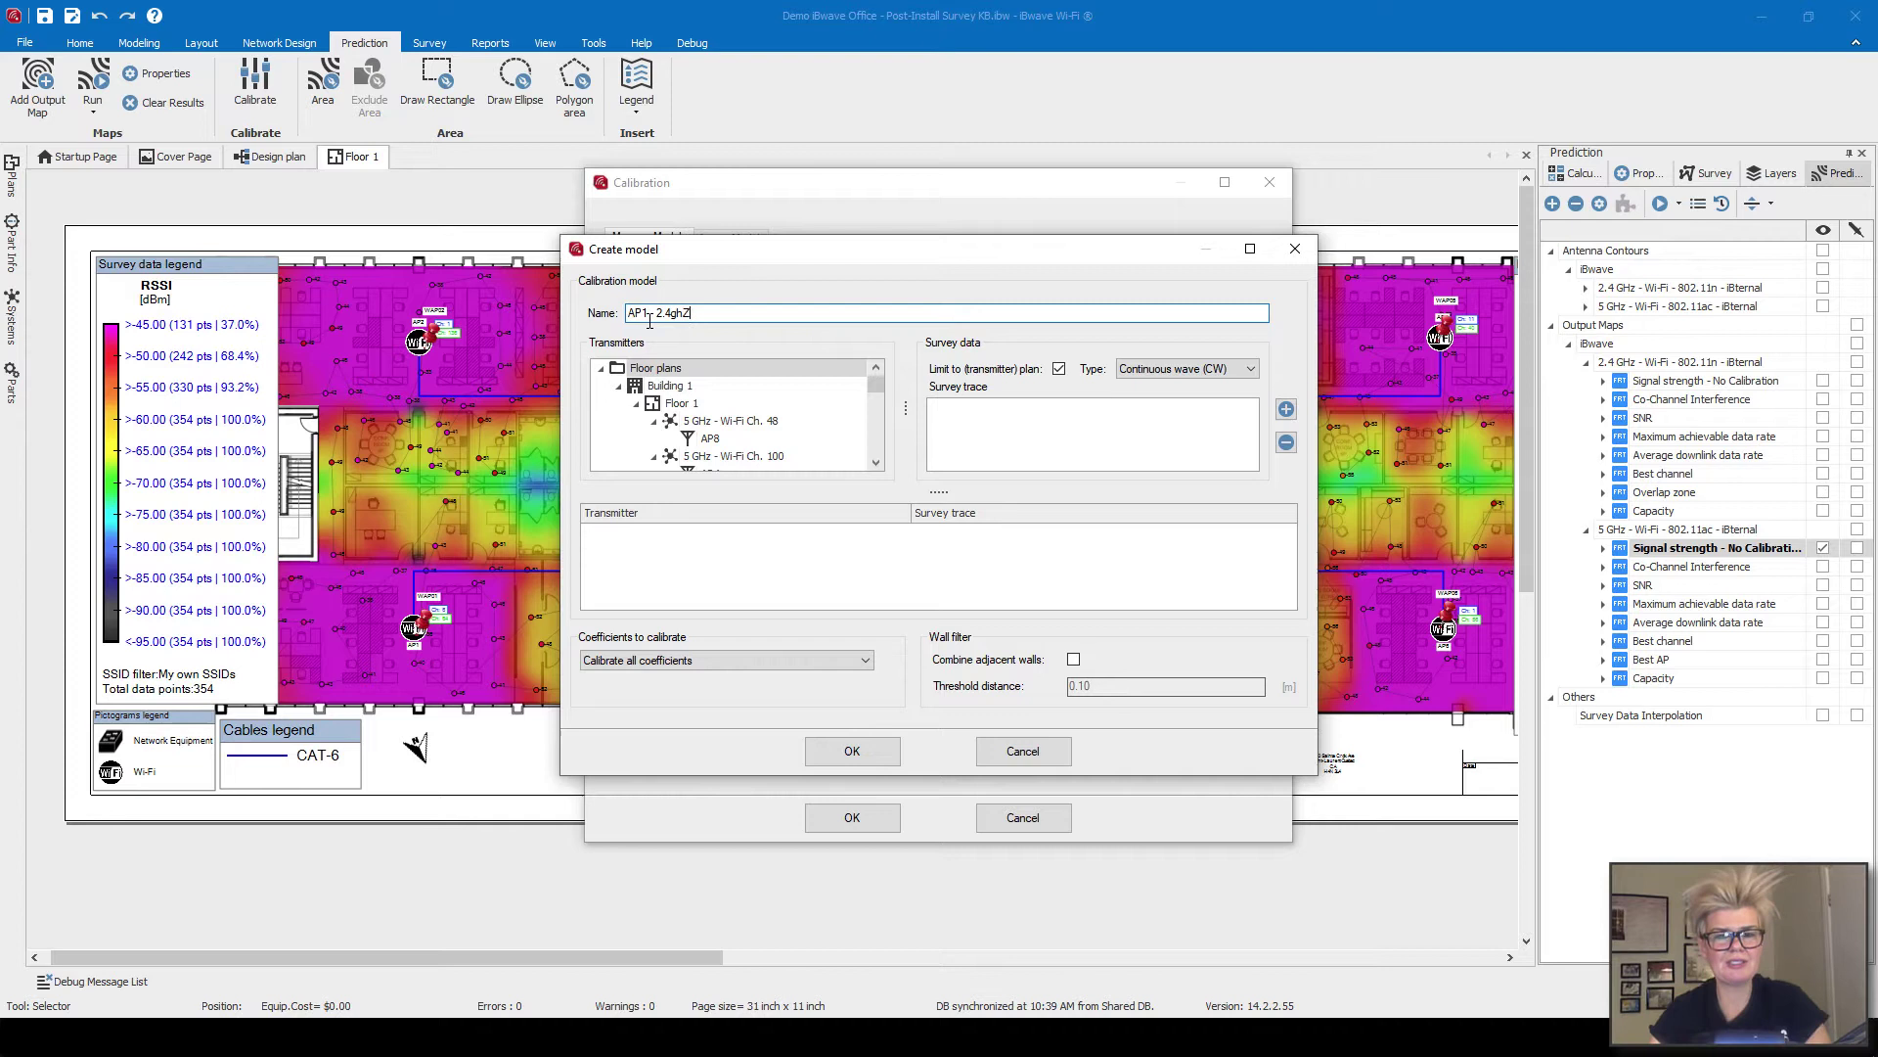
scroll(719, 393, "down", 5)
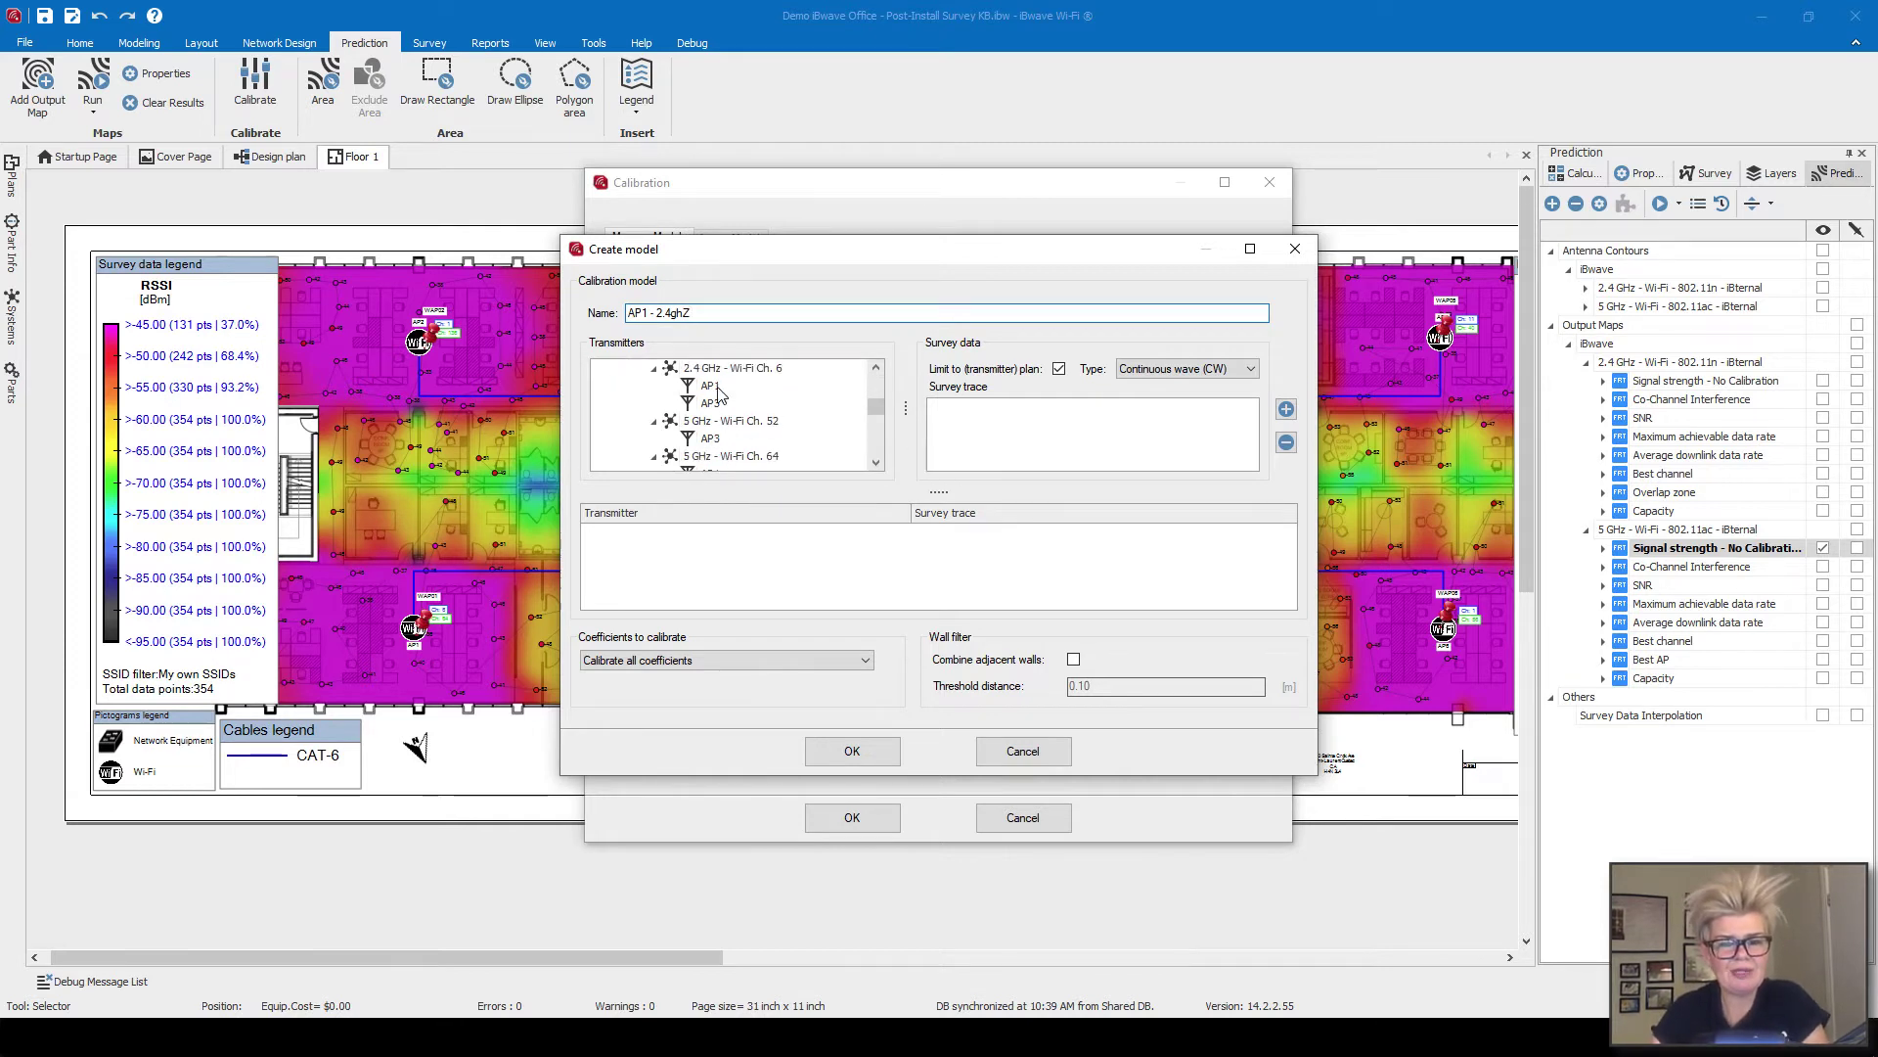
left_click(710, 387)
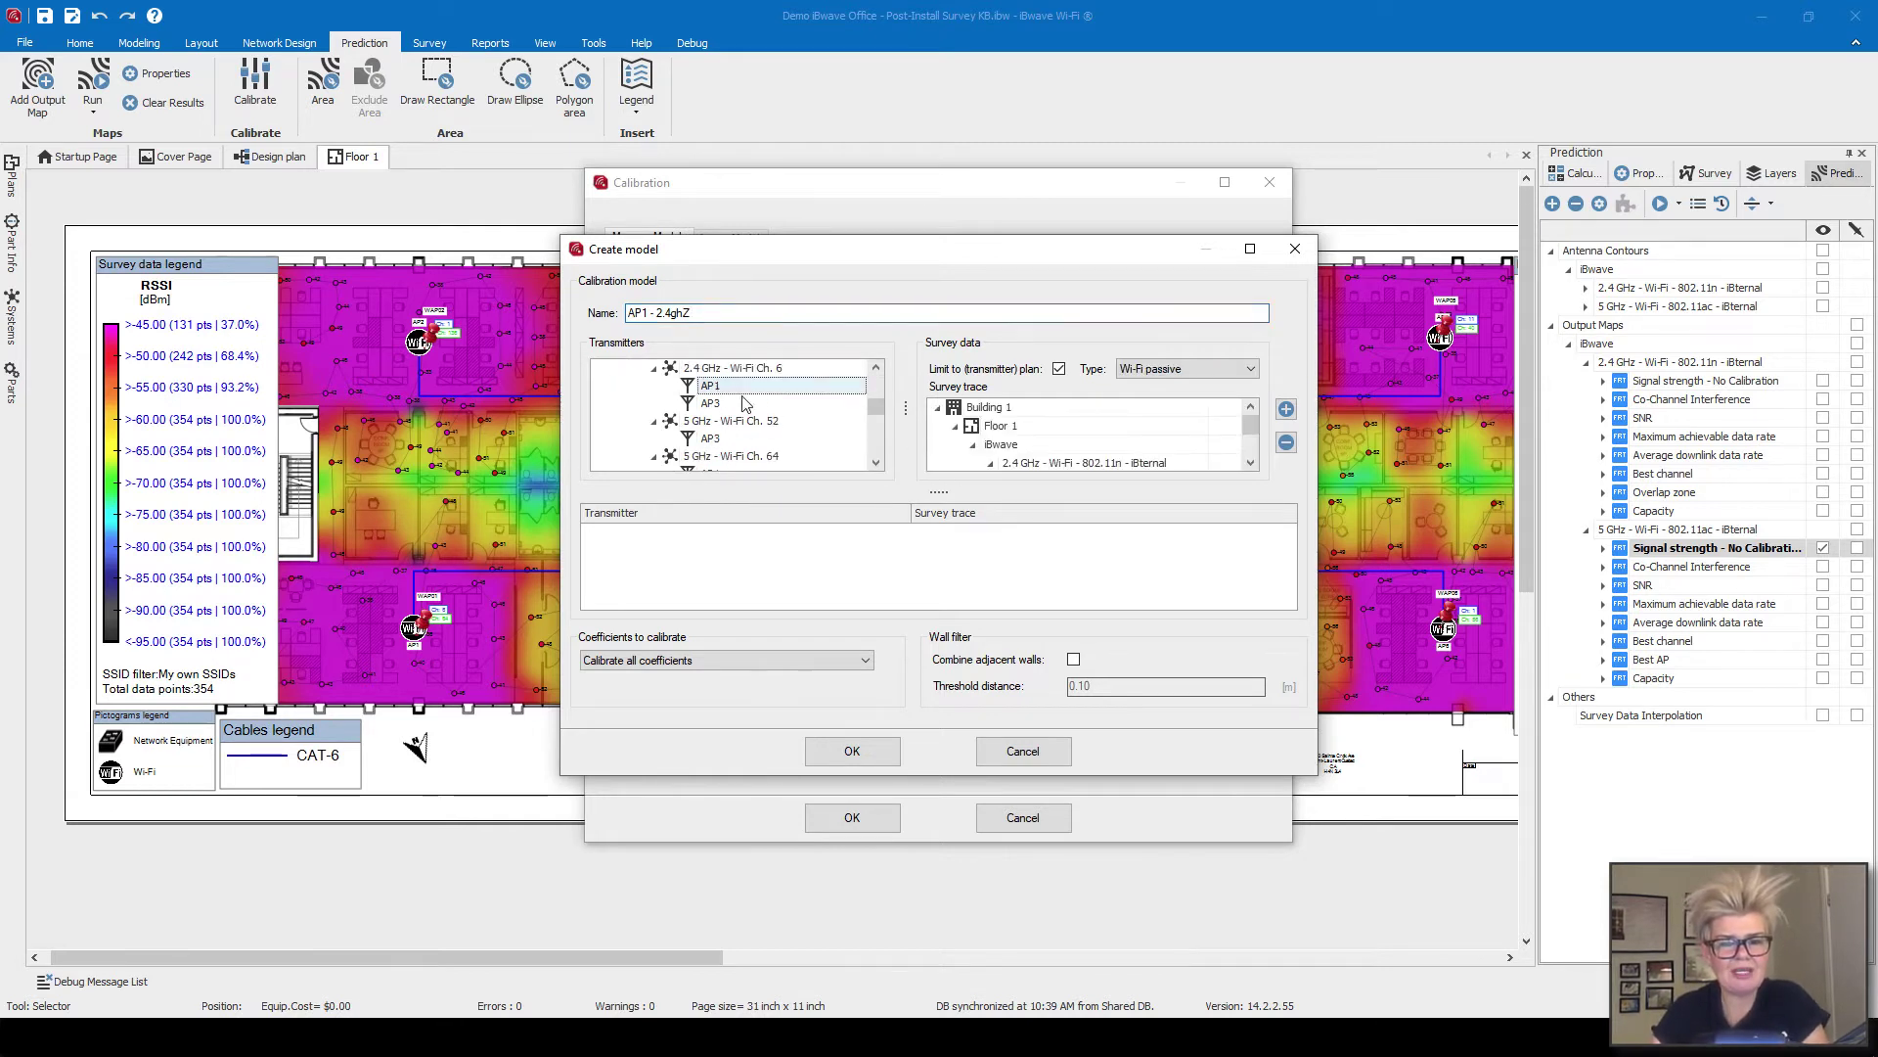
Pair AP1 with the Post-Install Survey RSSI trace, keep Calibrate all coefficients, and run the calibration.
left_click(1251, 463)
left_click(1251, 463)
left_click(1251, 463)
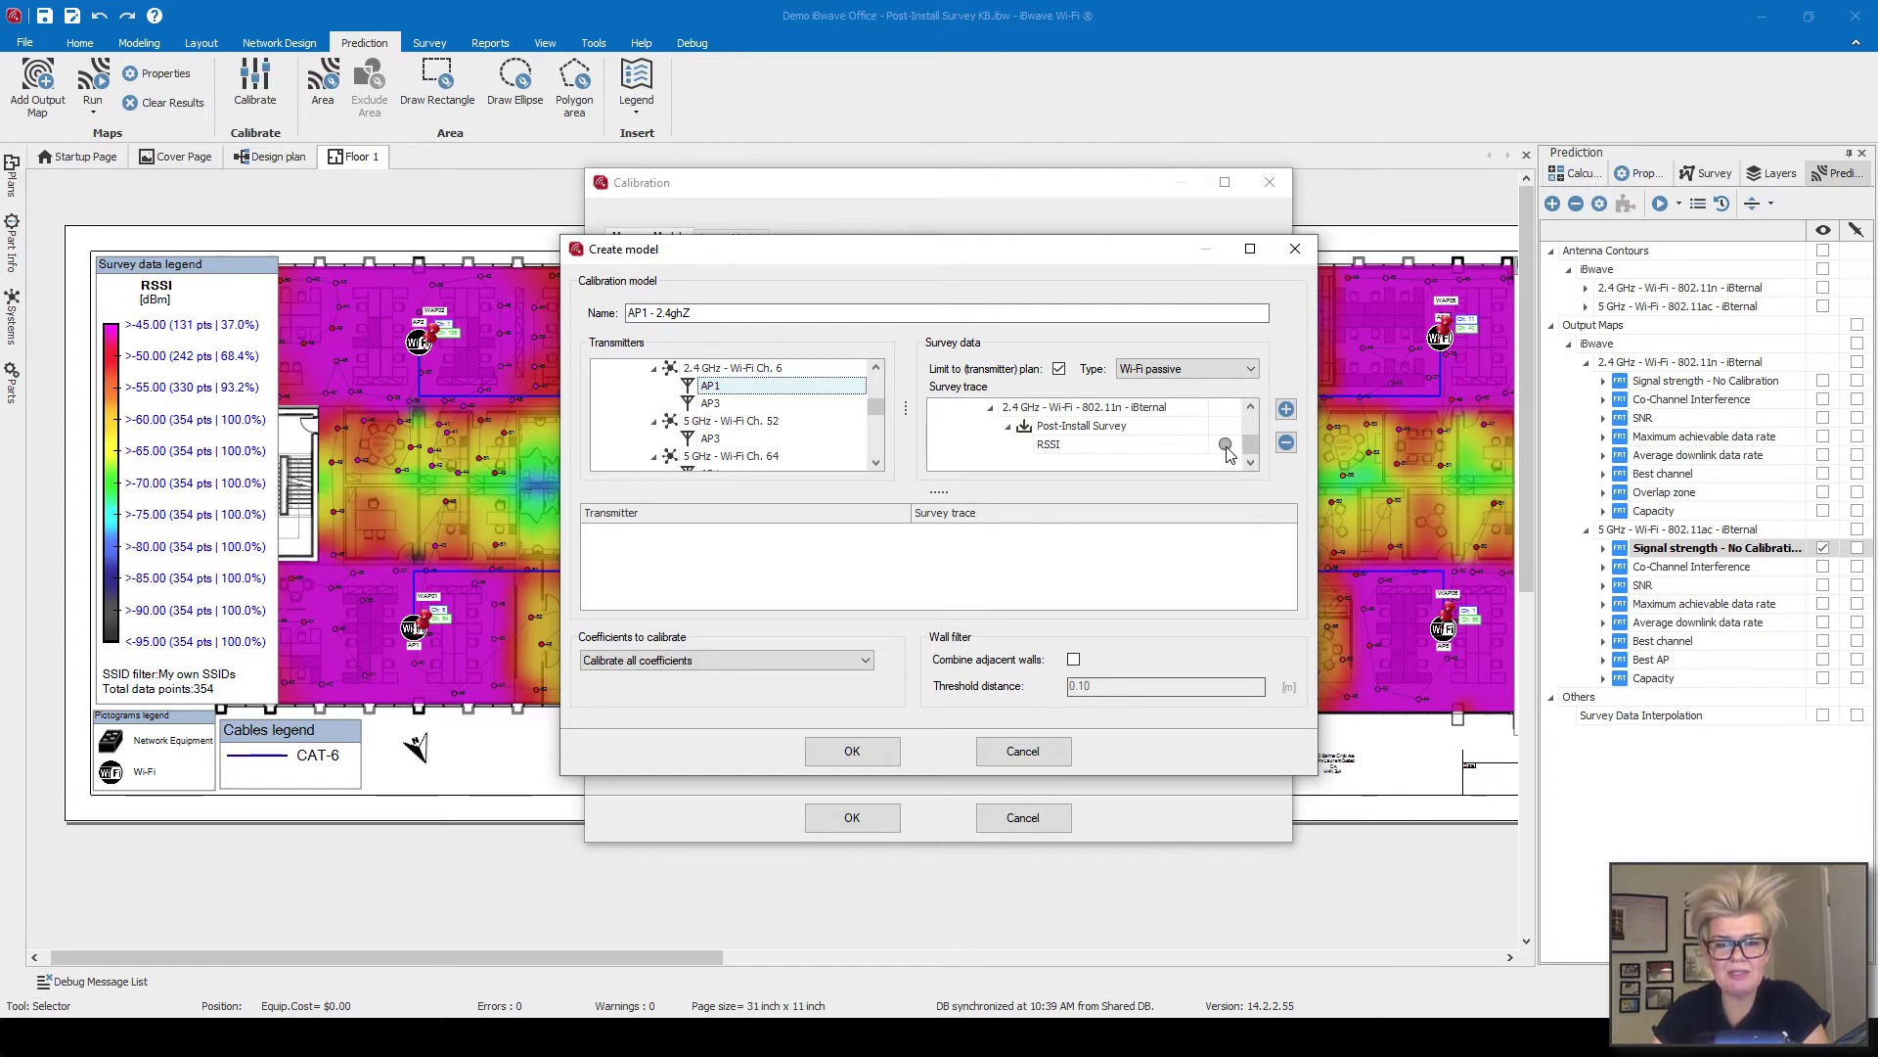
left_click(1226, 446)
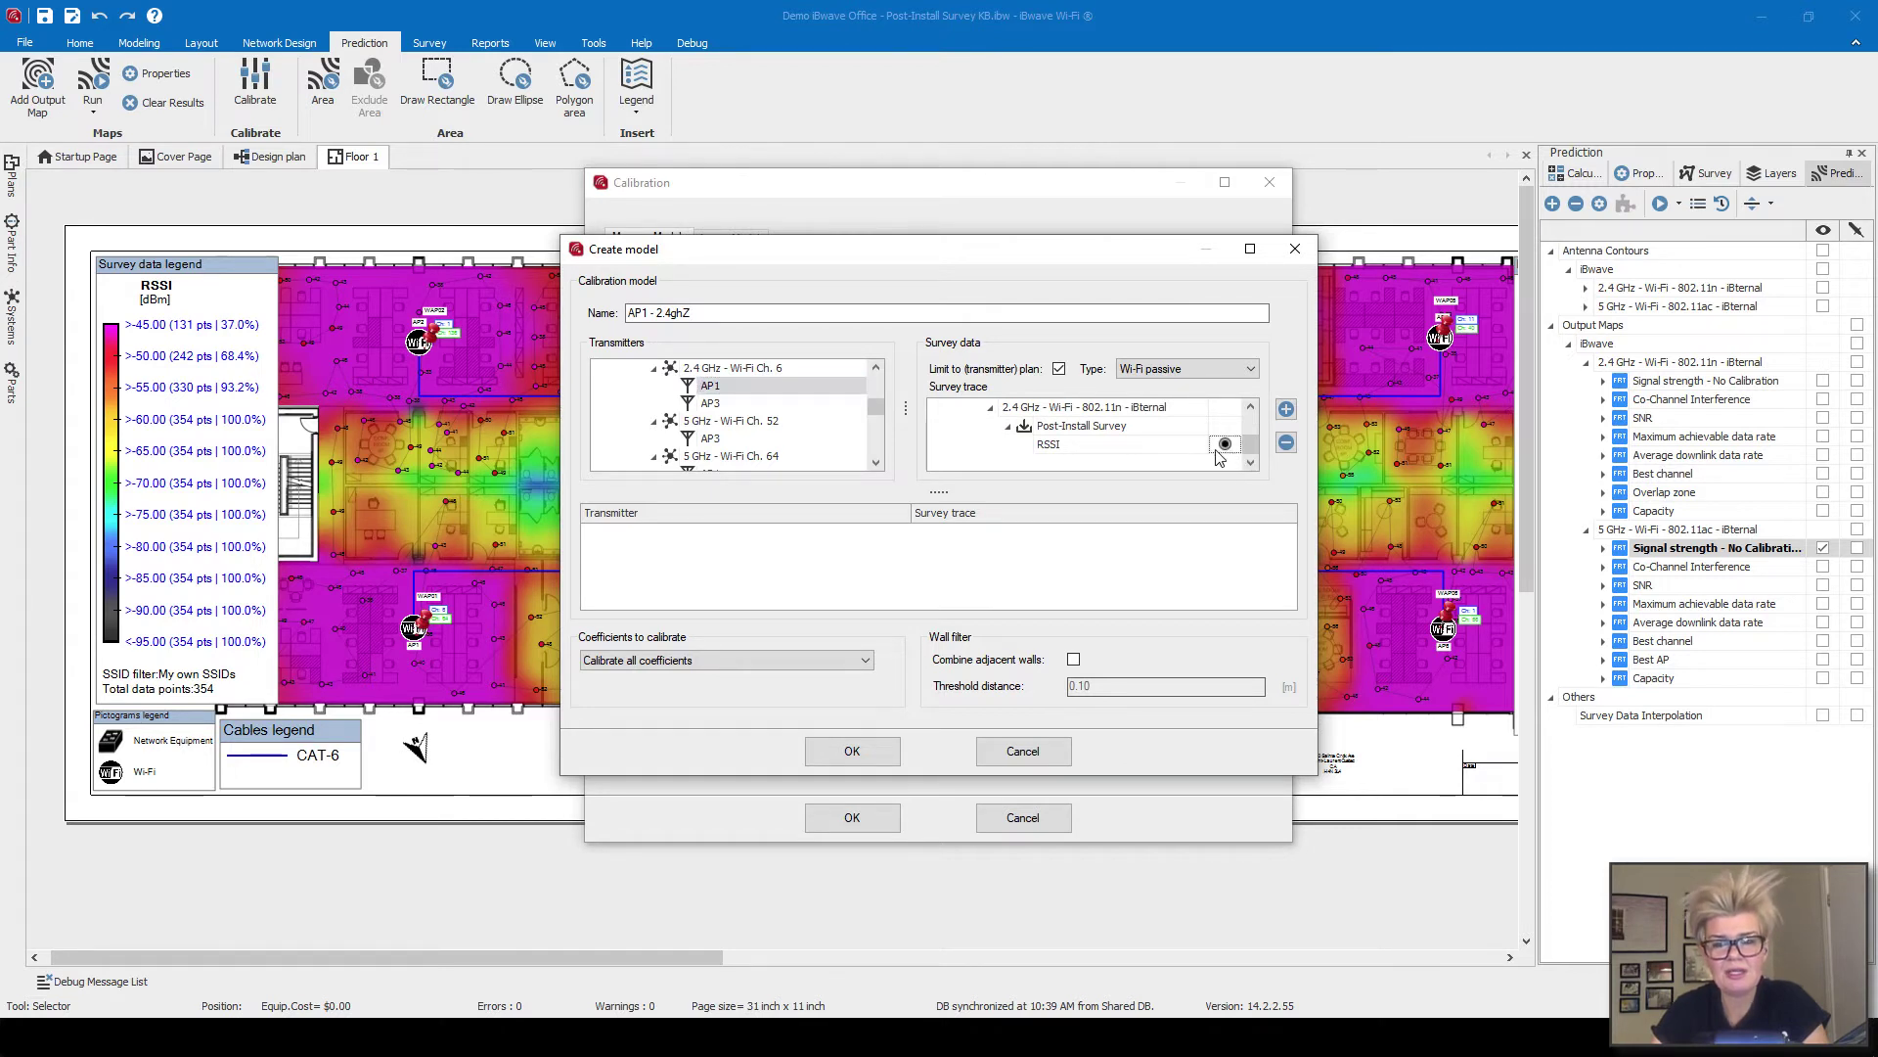
left_click(1287, 413)
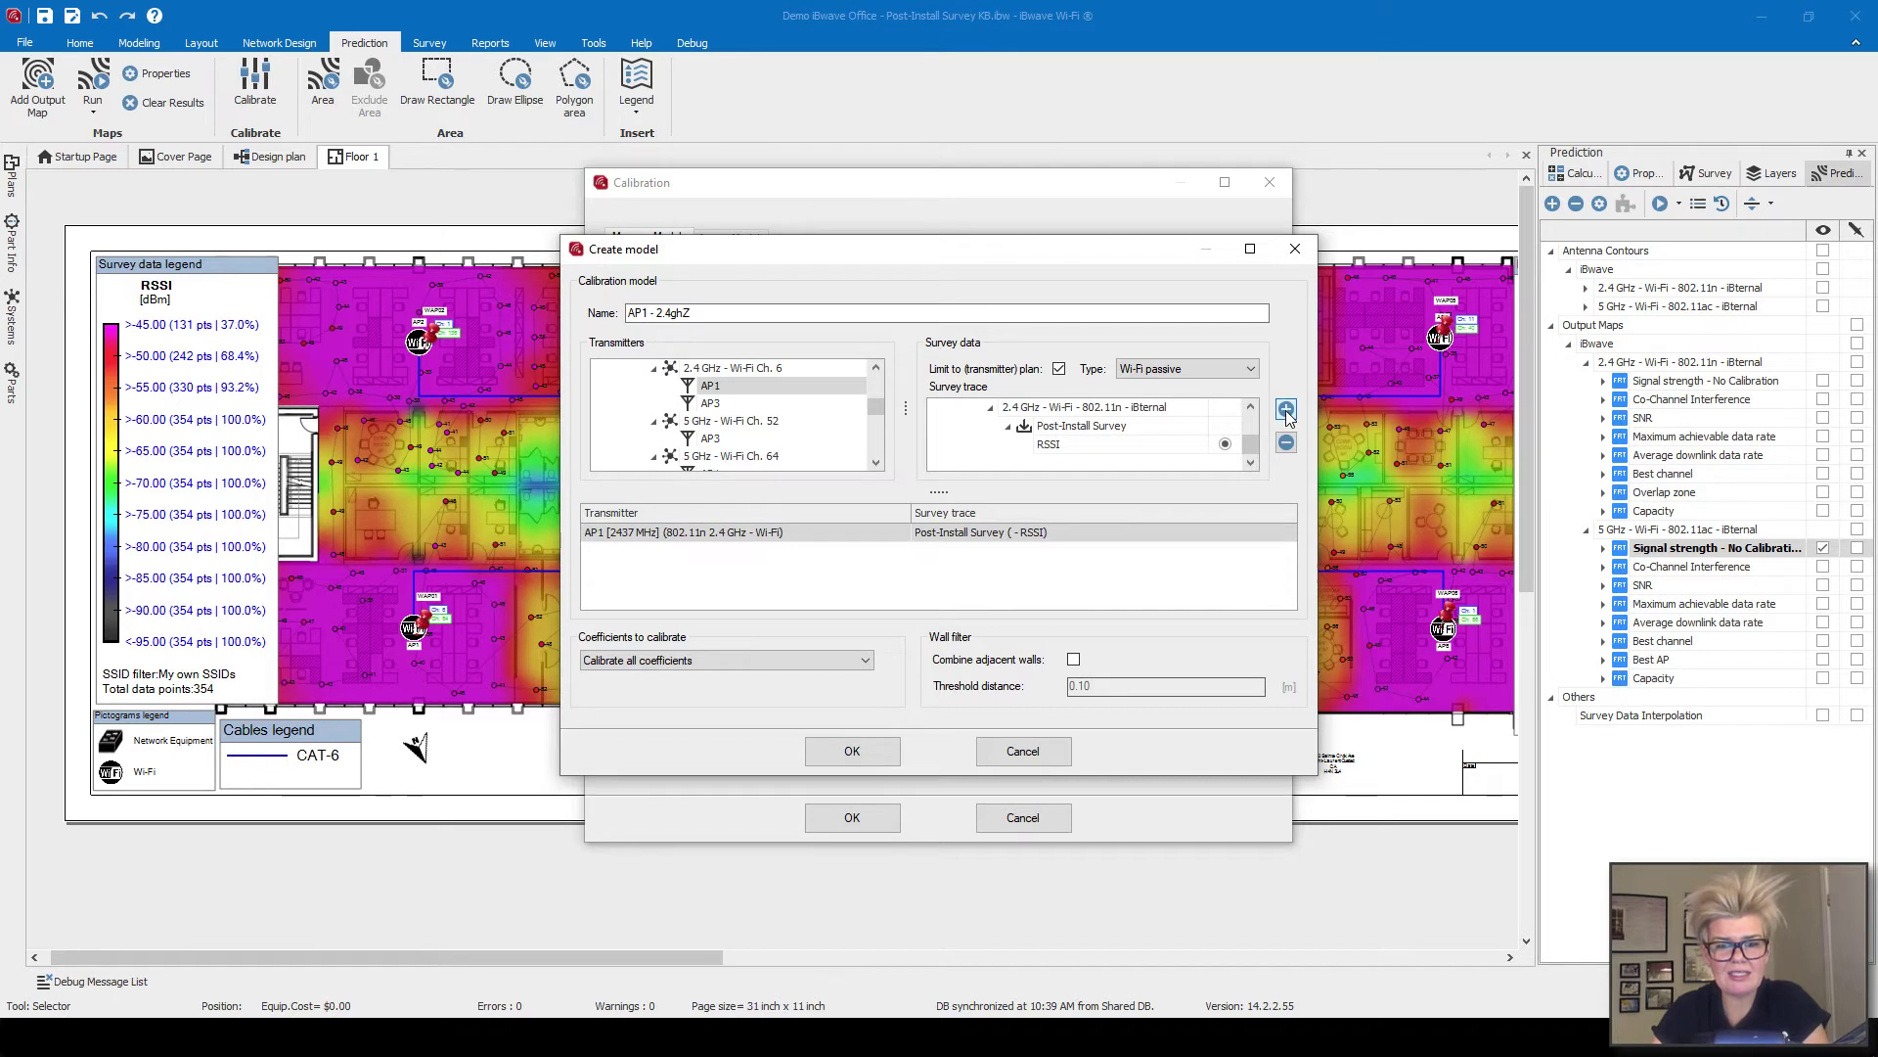
left_click(868, 663)
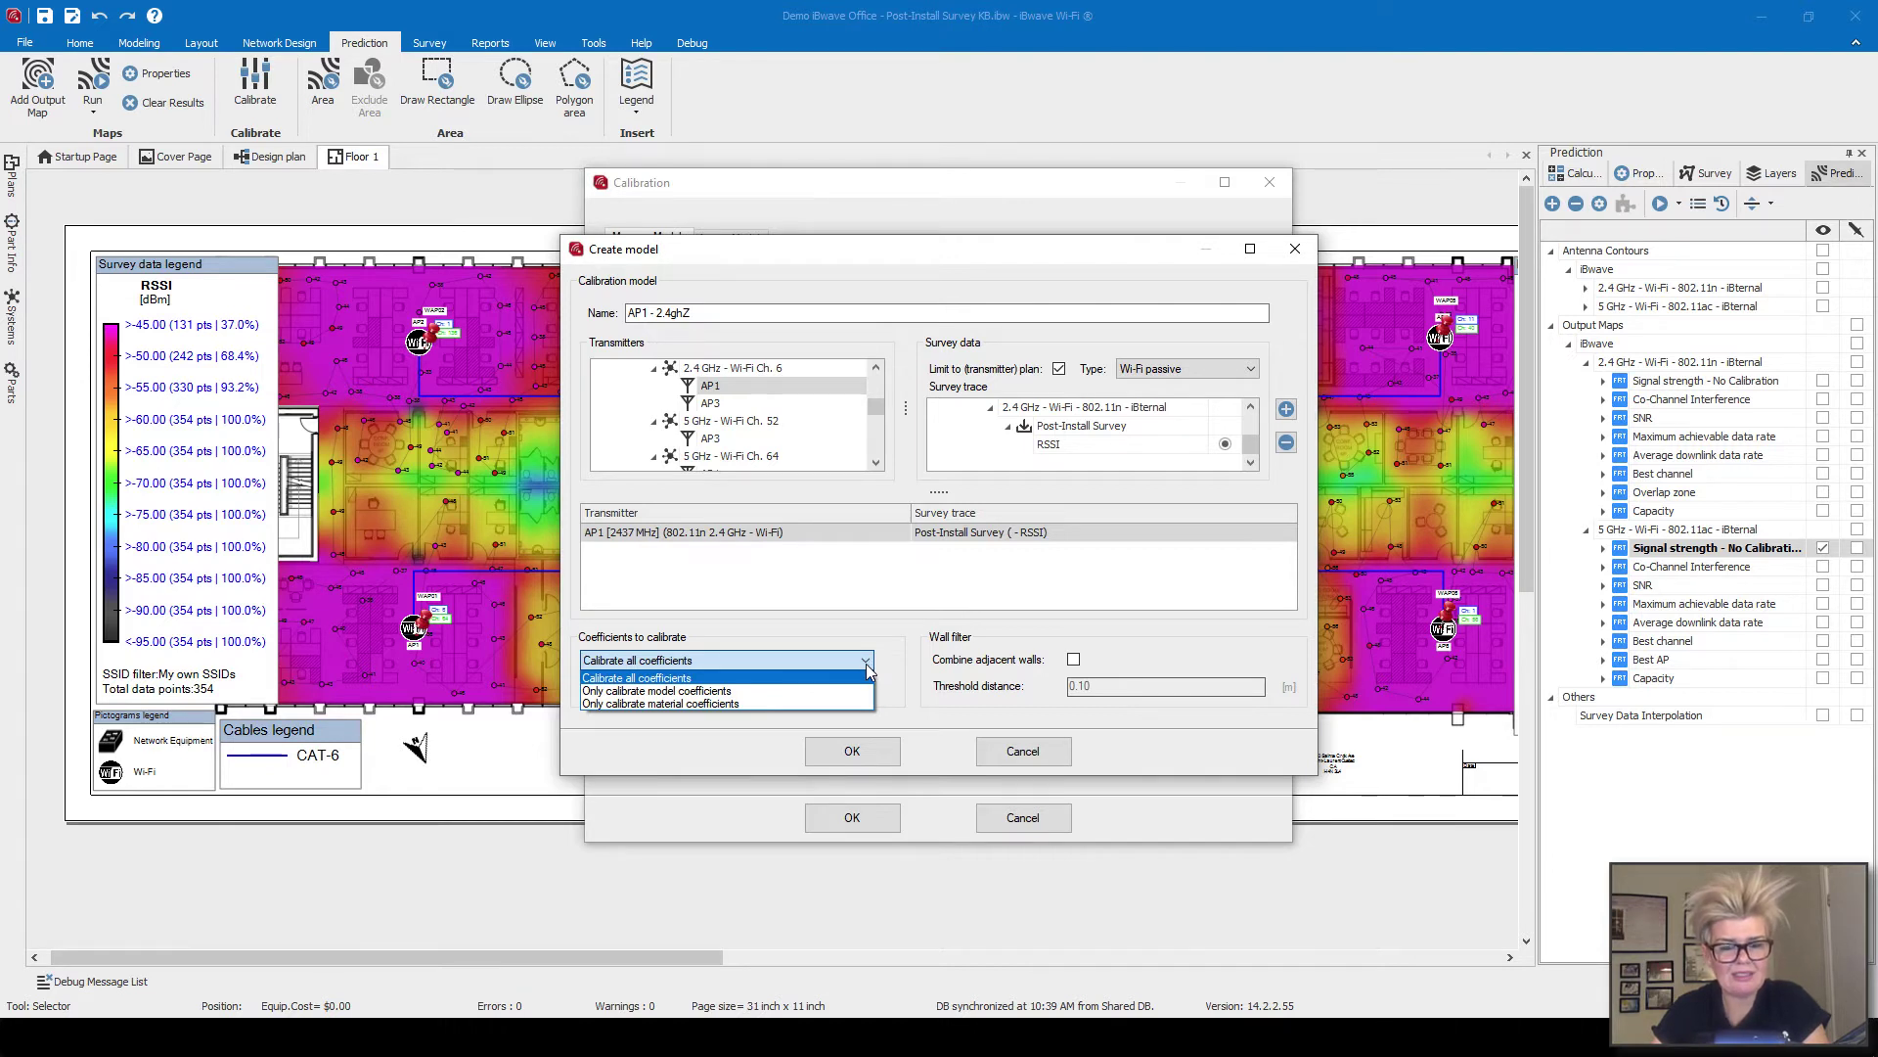
left_click(868, 669)
left_click(851, 750)
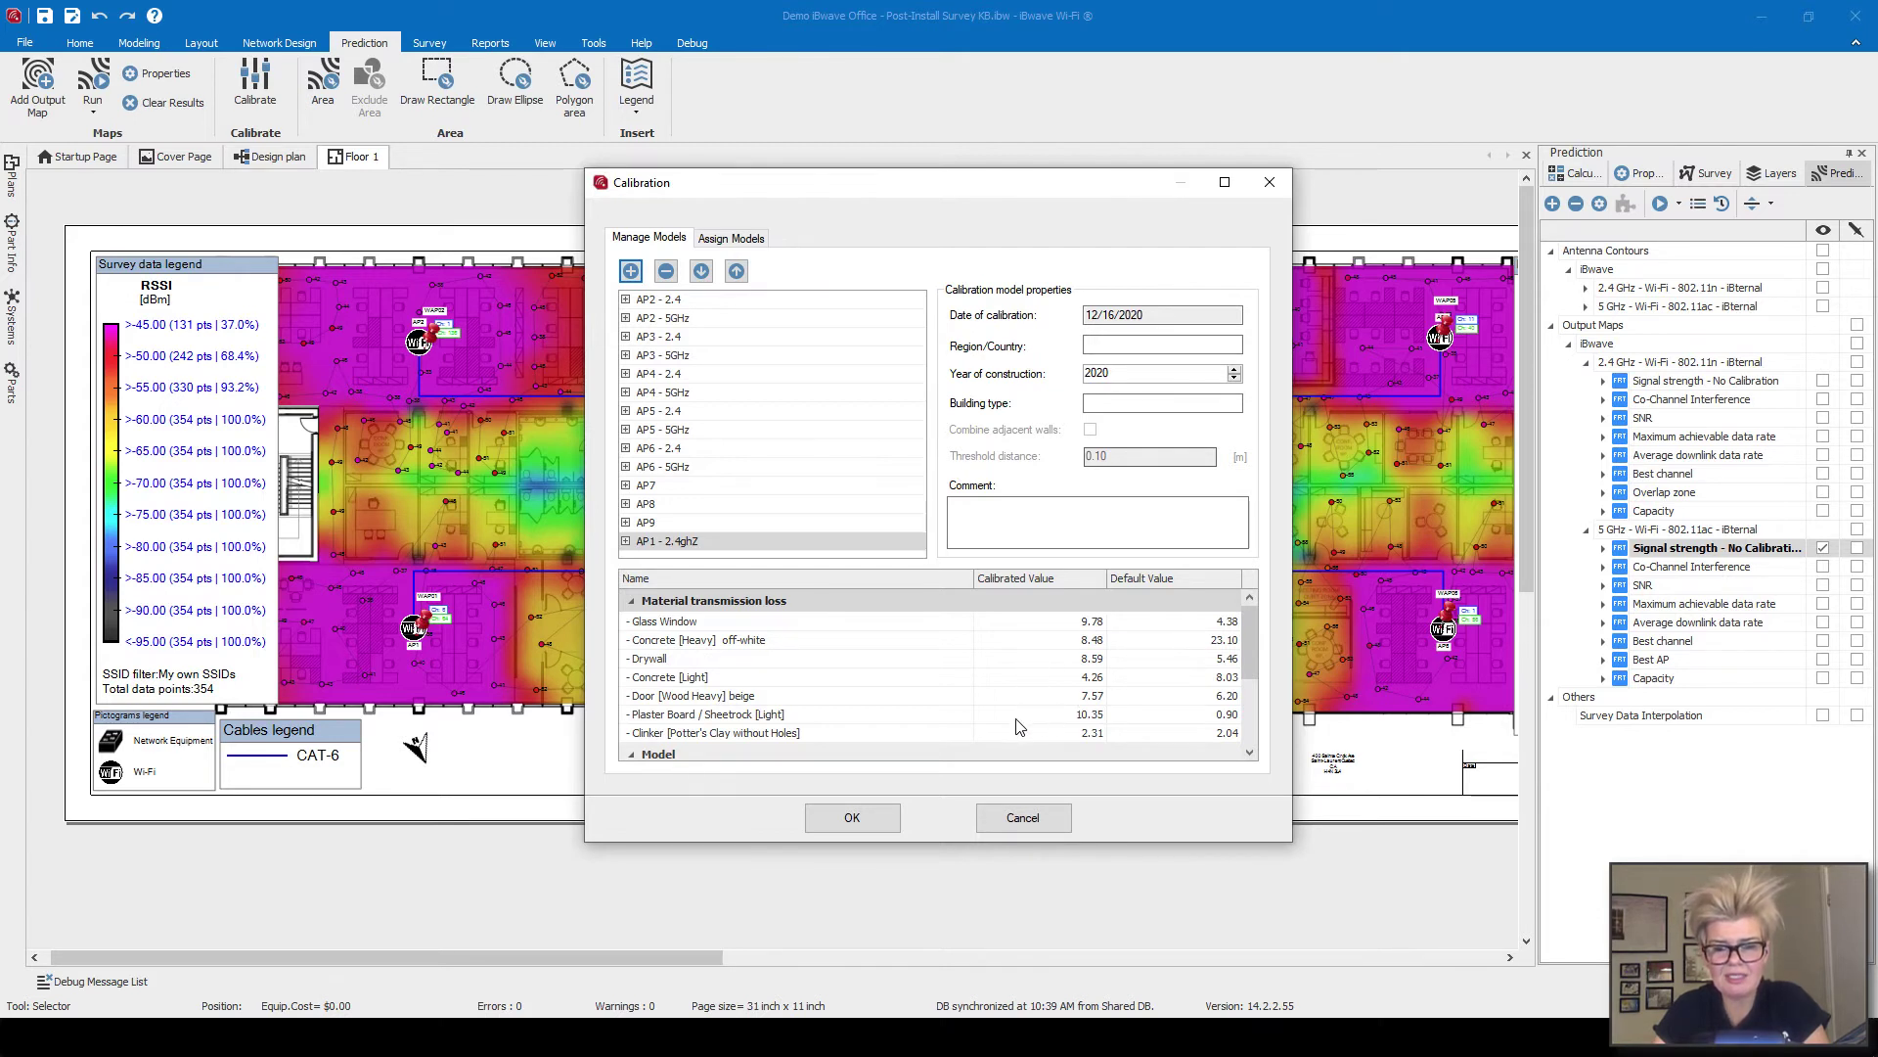
Scroll through AP1 - 2.4ghZ's calibrated losses, such as Drywall 8.59 and Plaster Board 10.35.
scroll(1039, 673, "down", 2)
scroll(1039, 673, "down", 1)
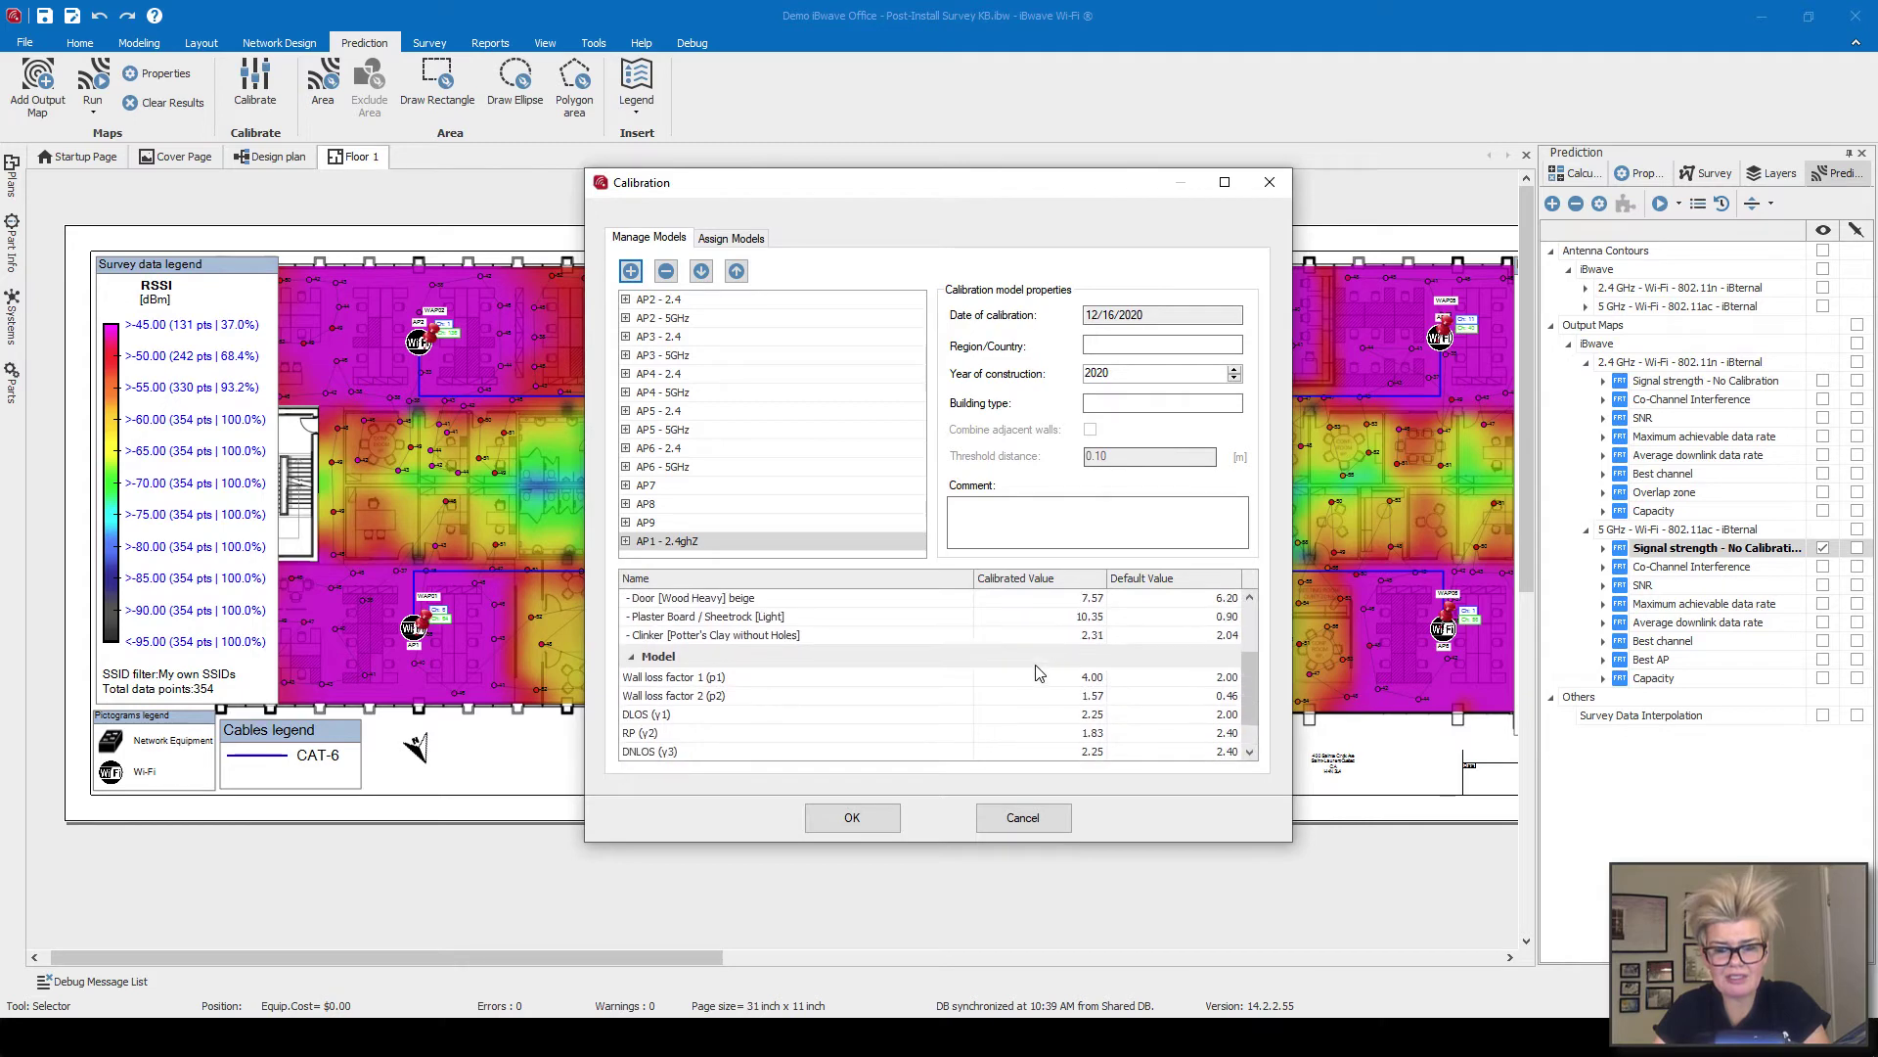
scroll(1039, 673, "up", 4)
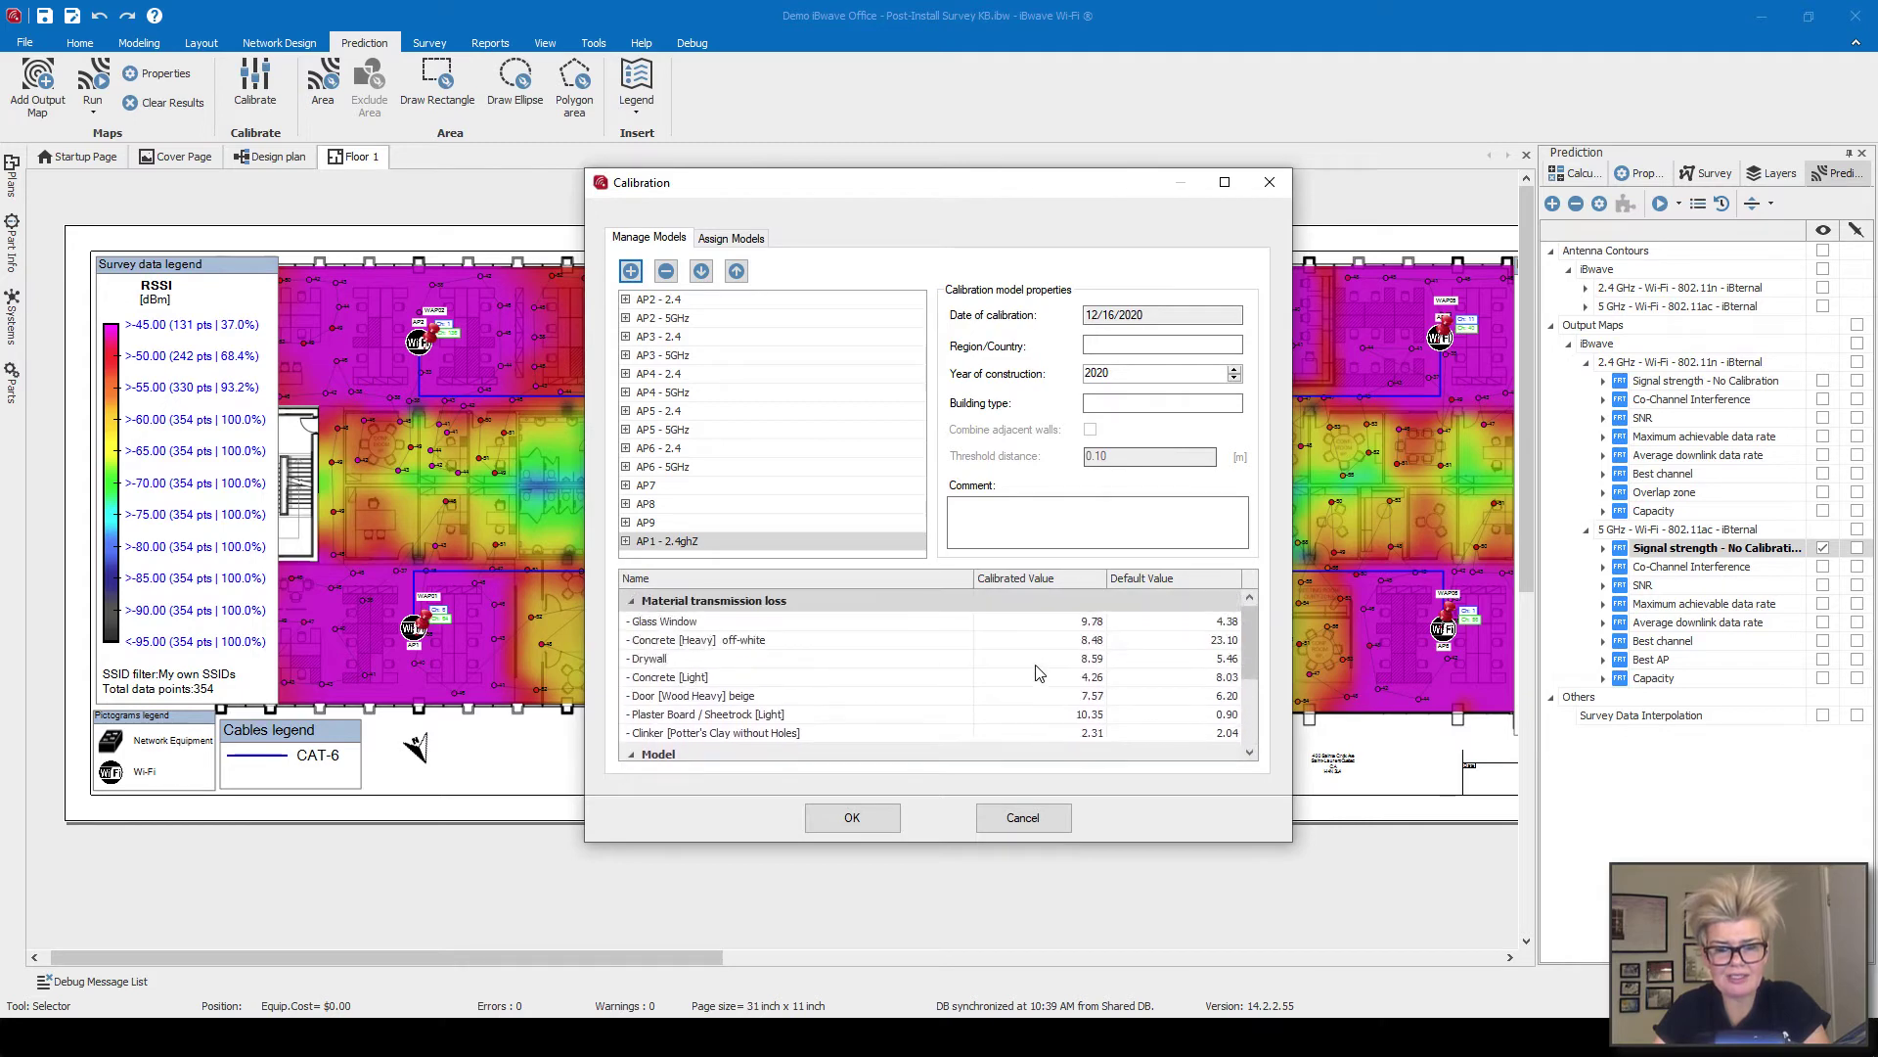
Create a calibration model named 'AP1- 5GHz' using AP1 on 5 GHz channel 64 as transmitter.
left_click(630, 272)
type("ap")
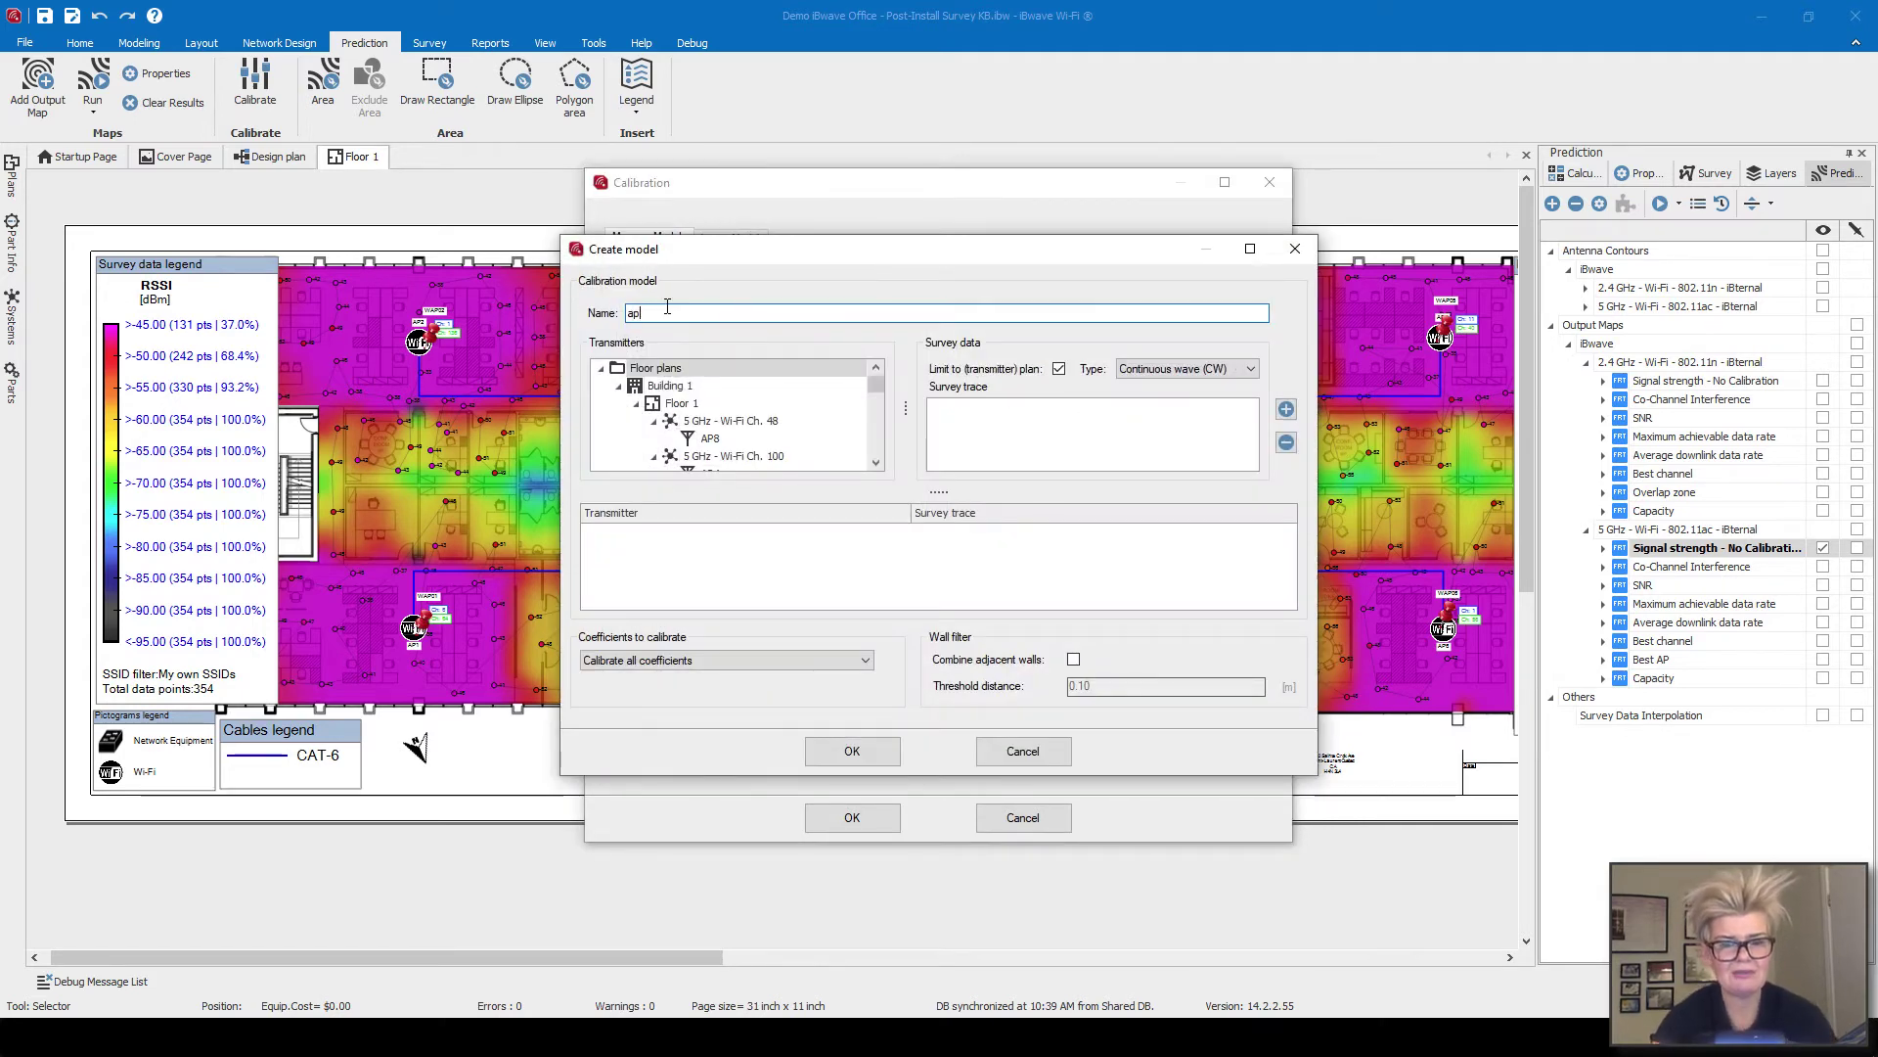
key("BackSpace")
key("BackSpace")
type("AP1")
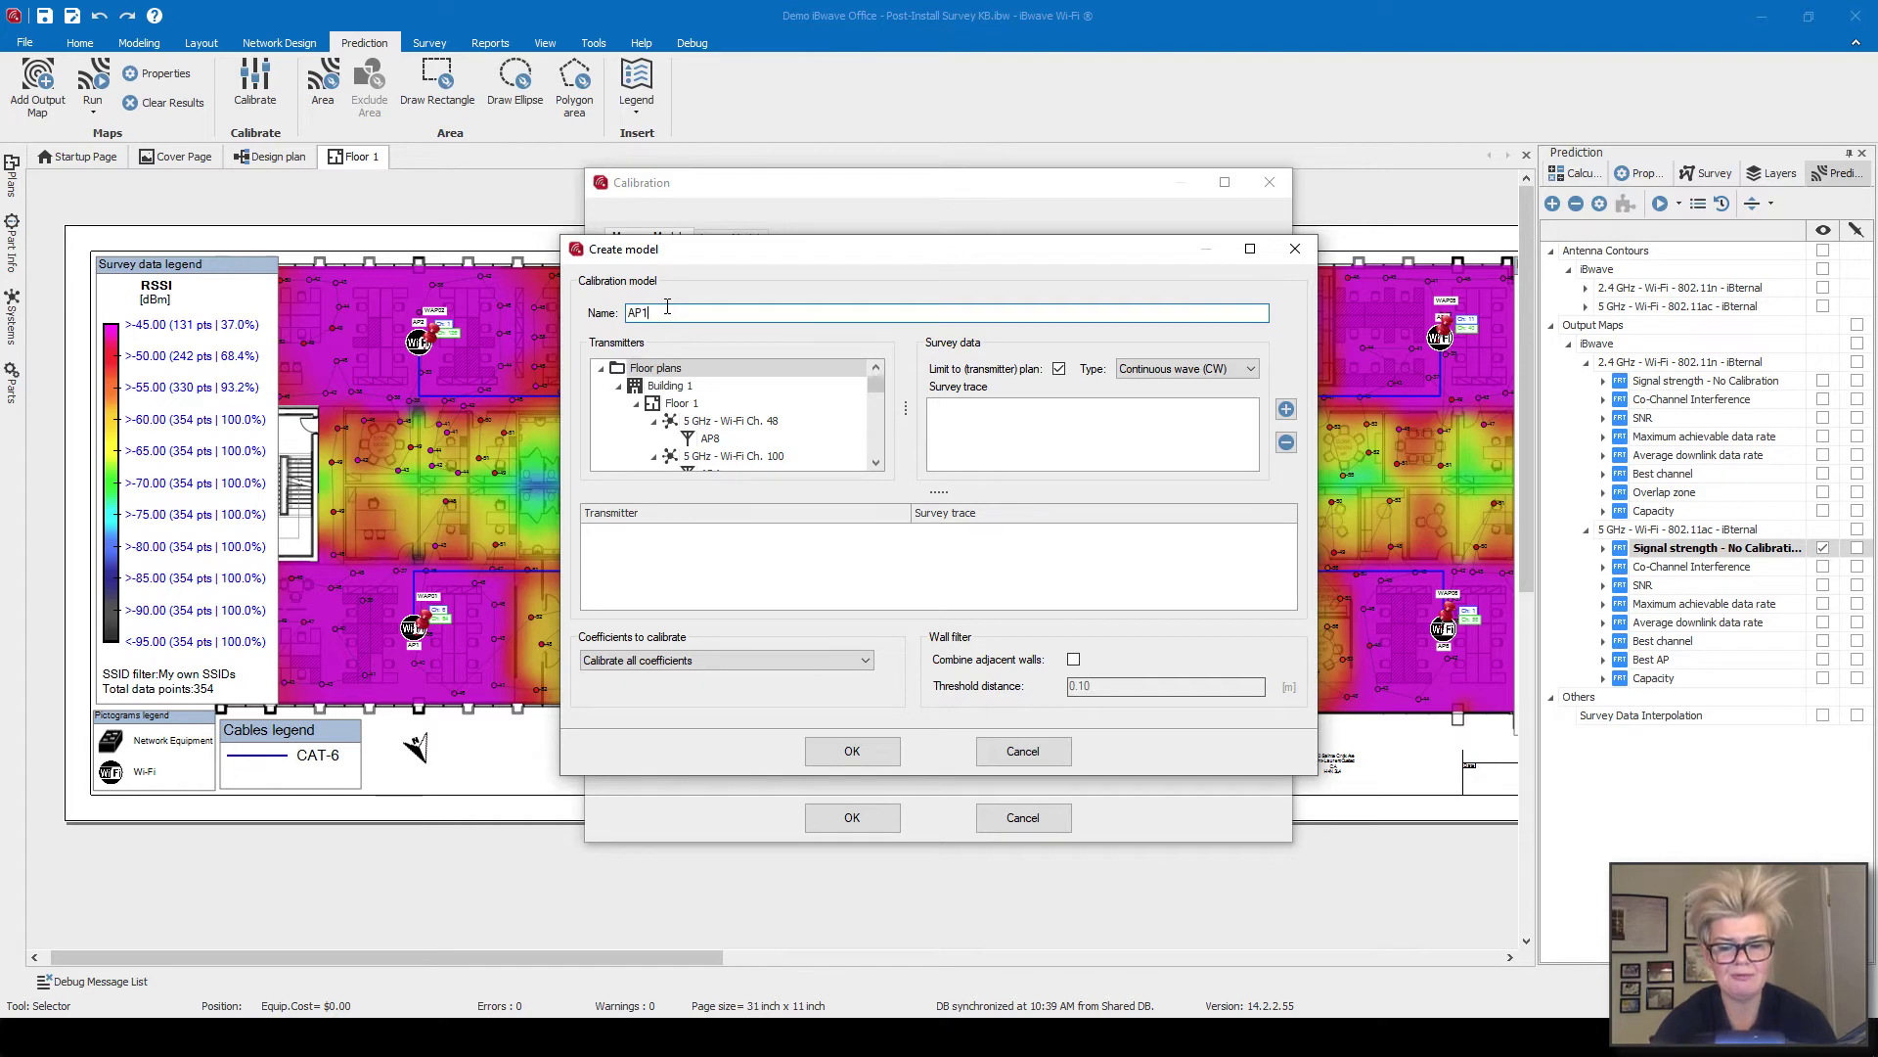
type("- 5GHz")
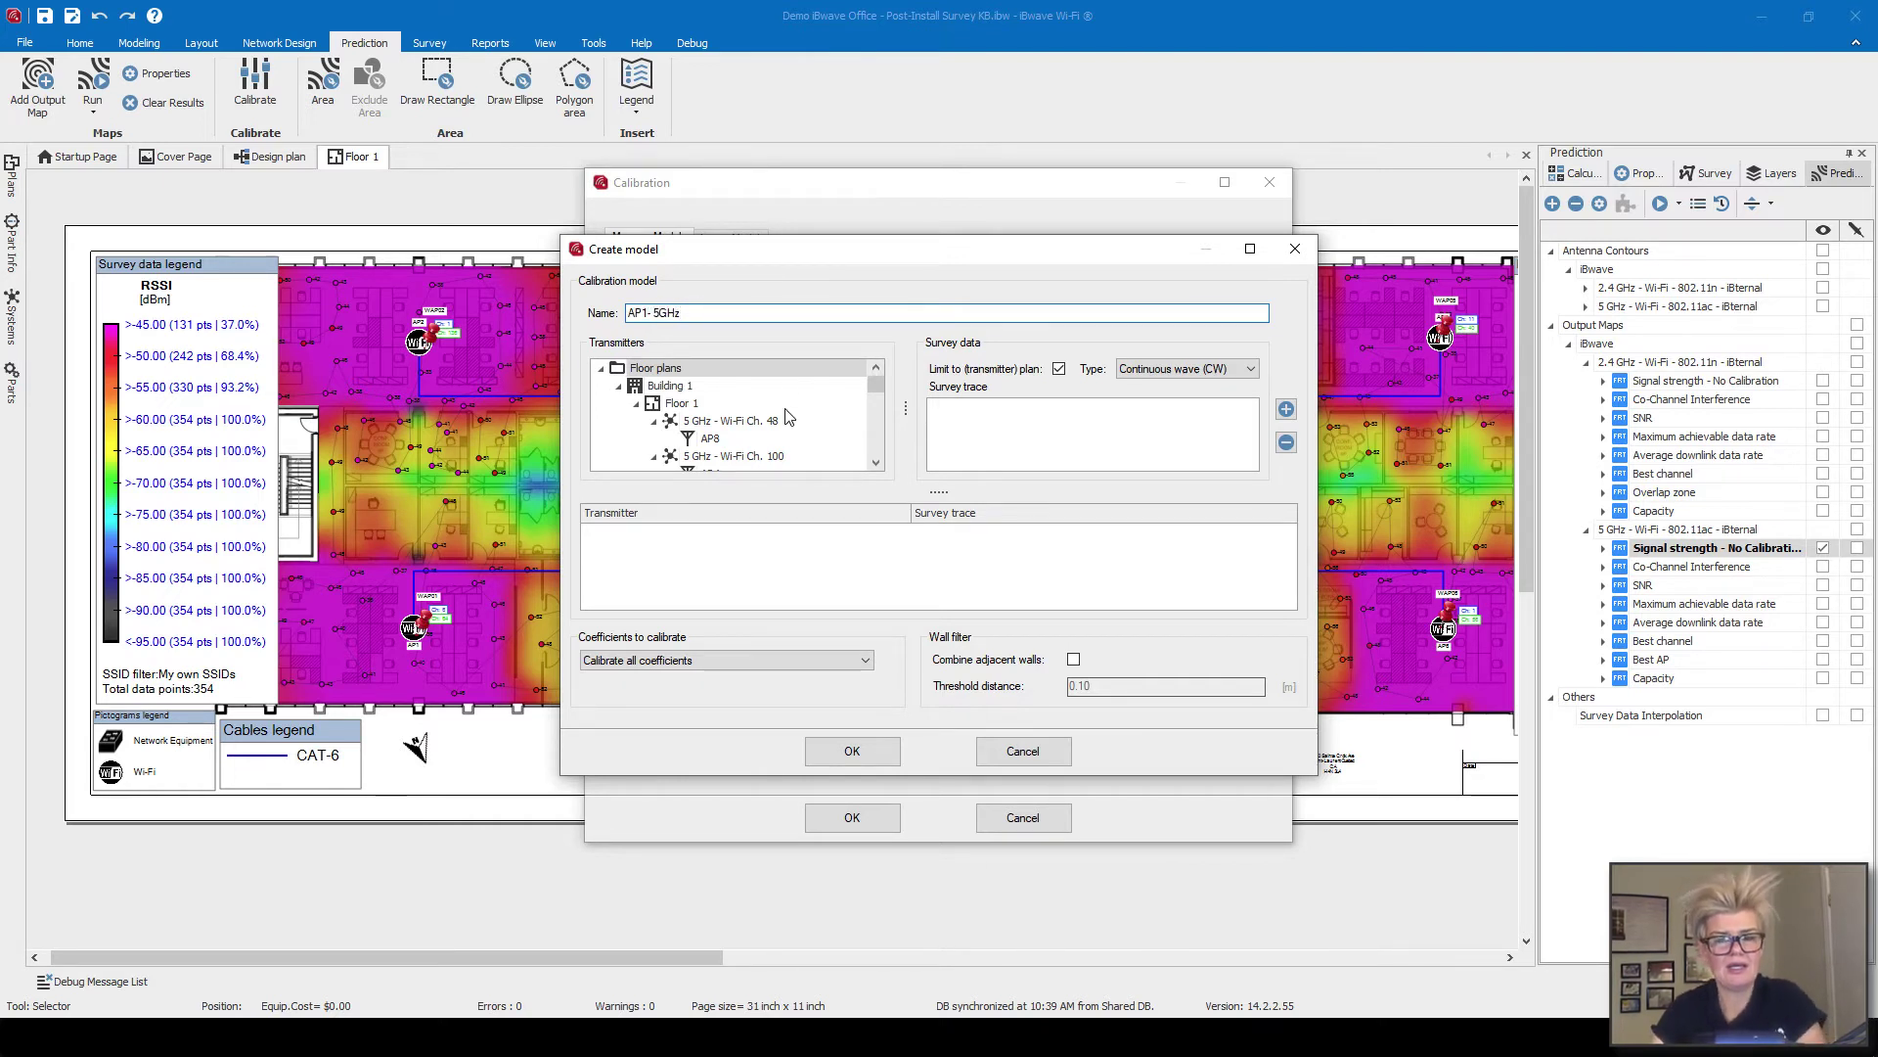
scroll(788, 418, "down", 3)
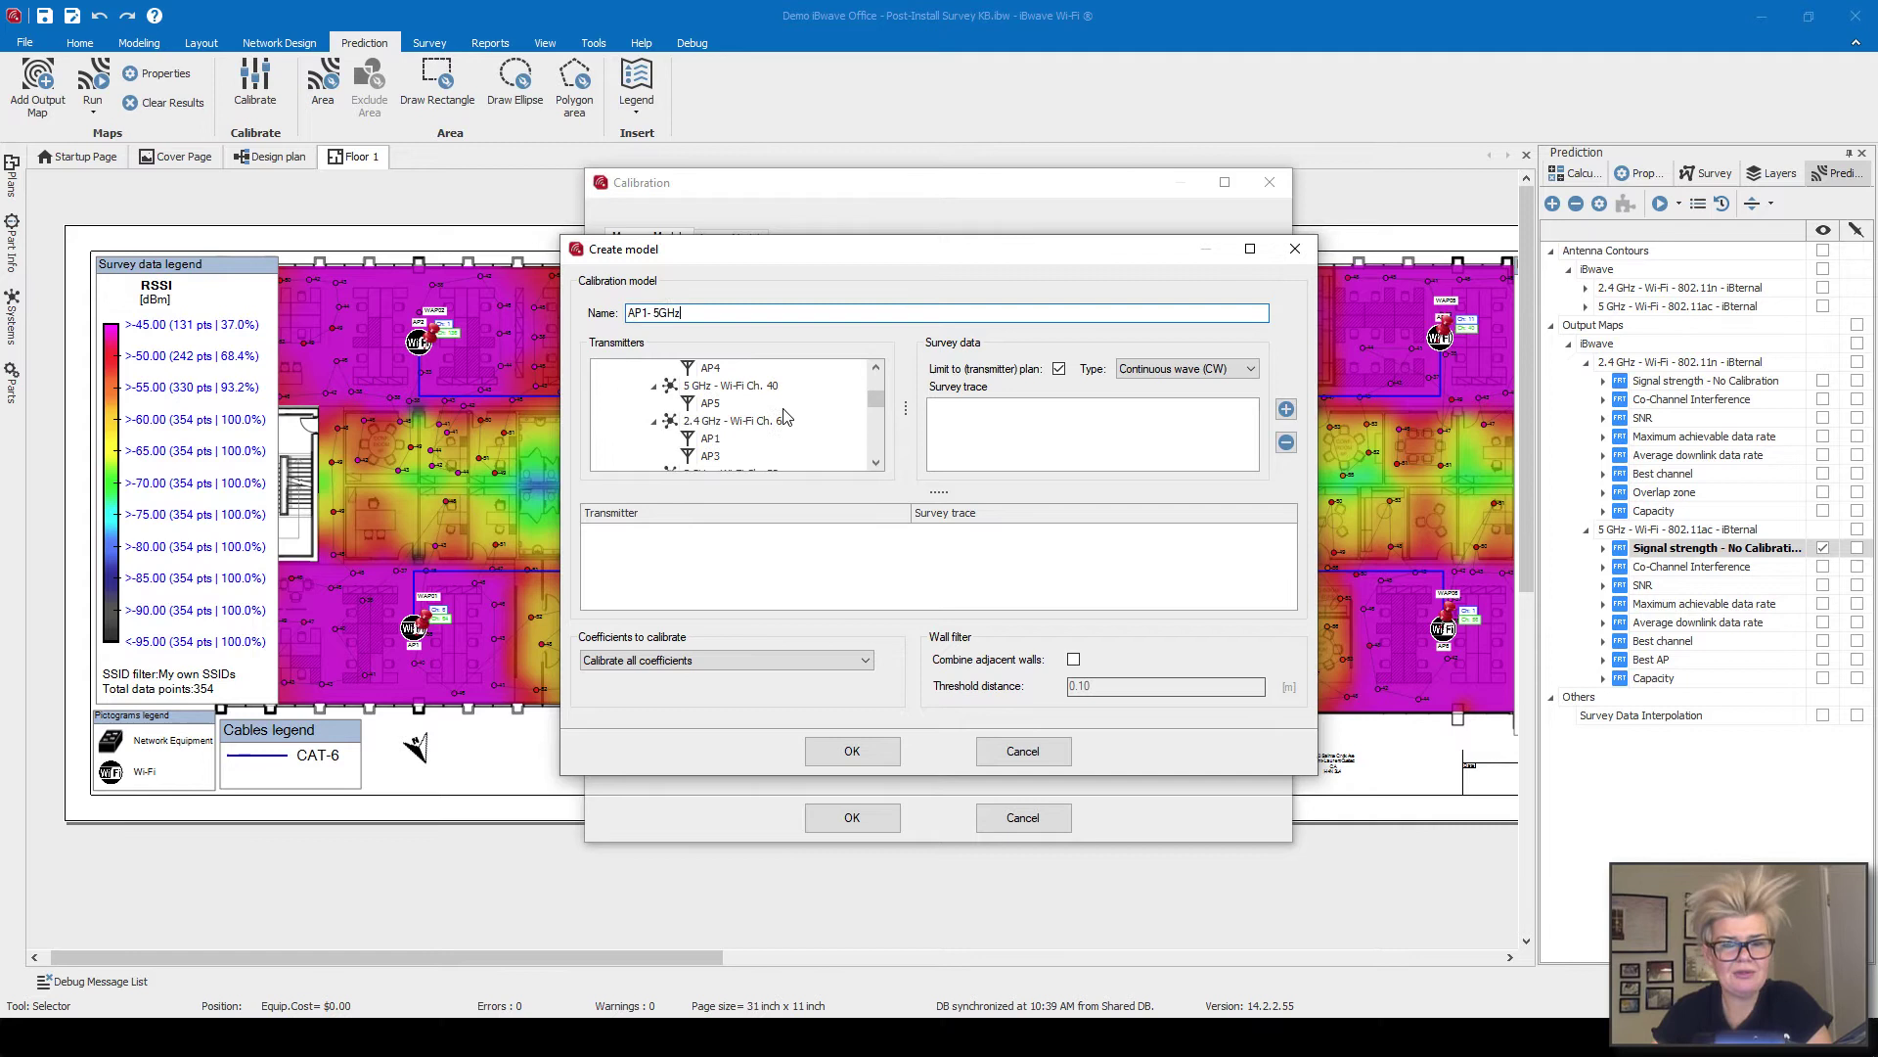
left_click(704, 421)
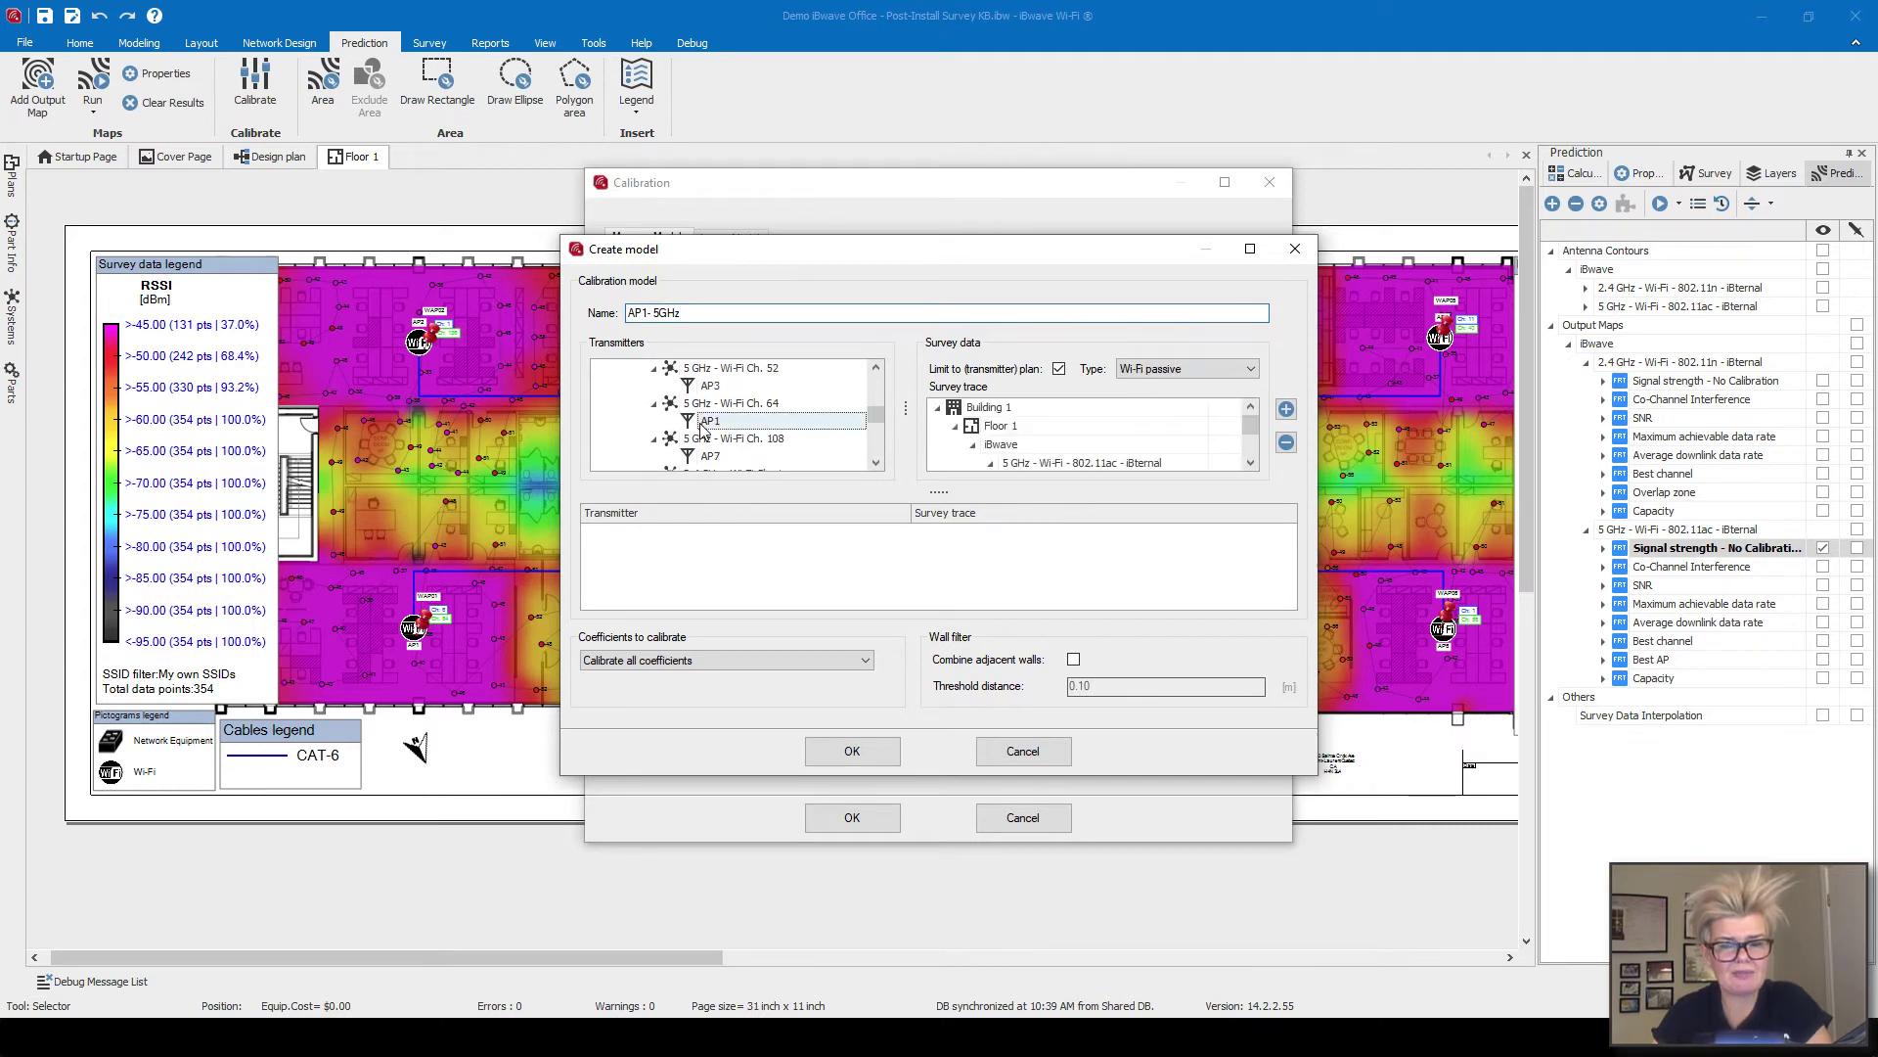
Add the Post-Install Survey RSSI trace for AP1 and run the 5 GHz calibration.
scroll(1252, 466, "down", 3)
left_click(1225, 443)
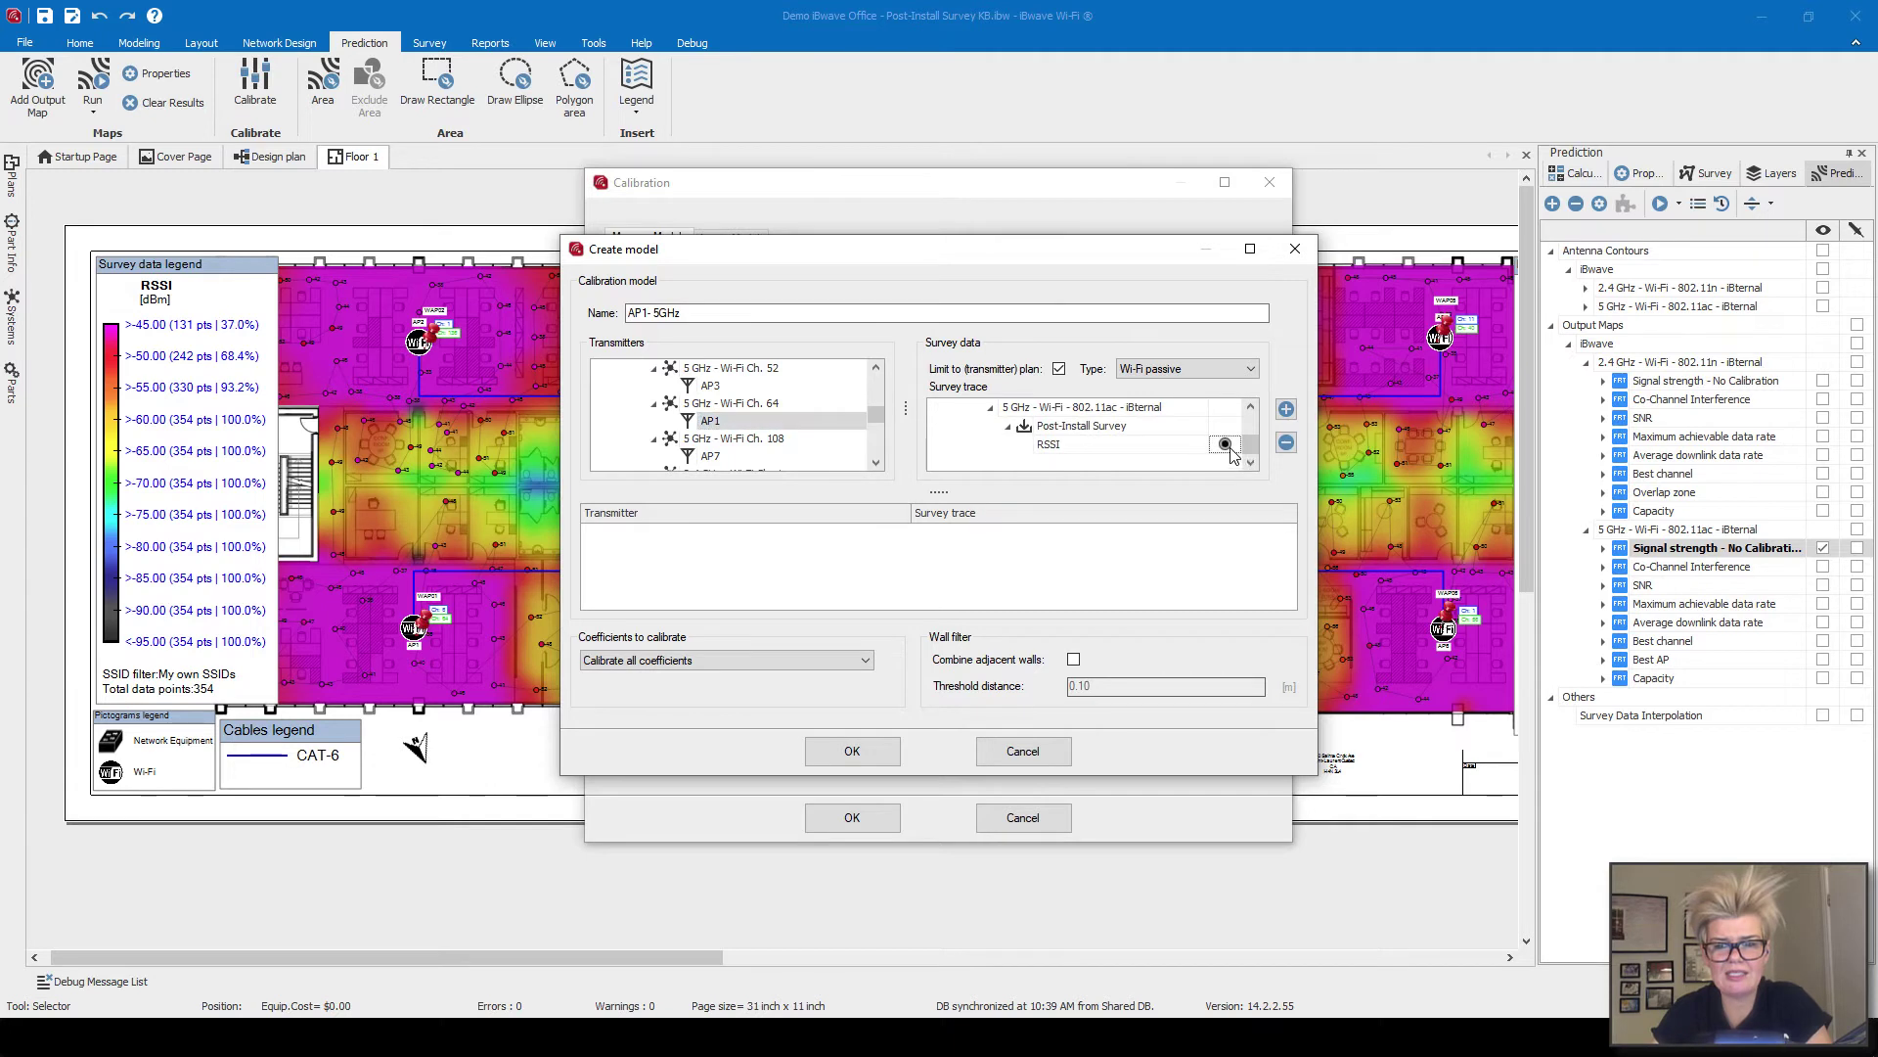
left_click(1286, 409)
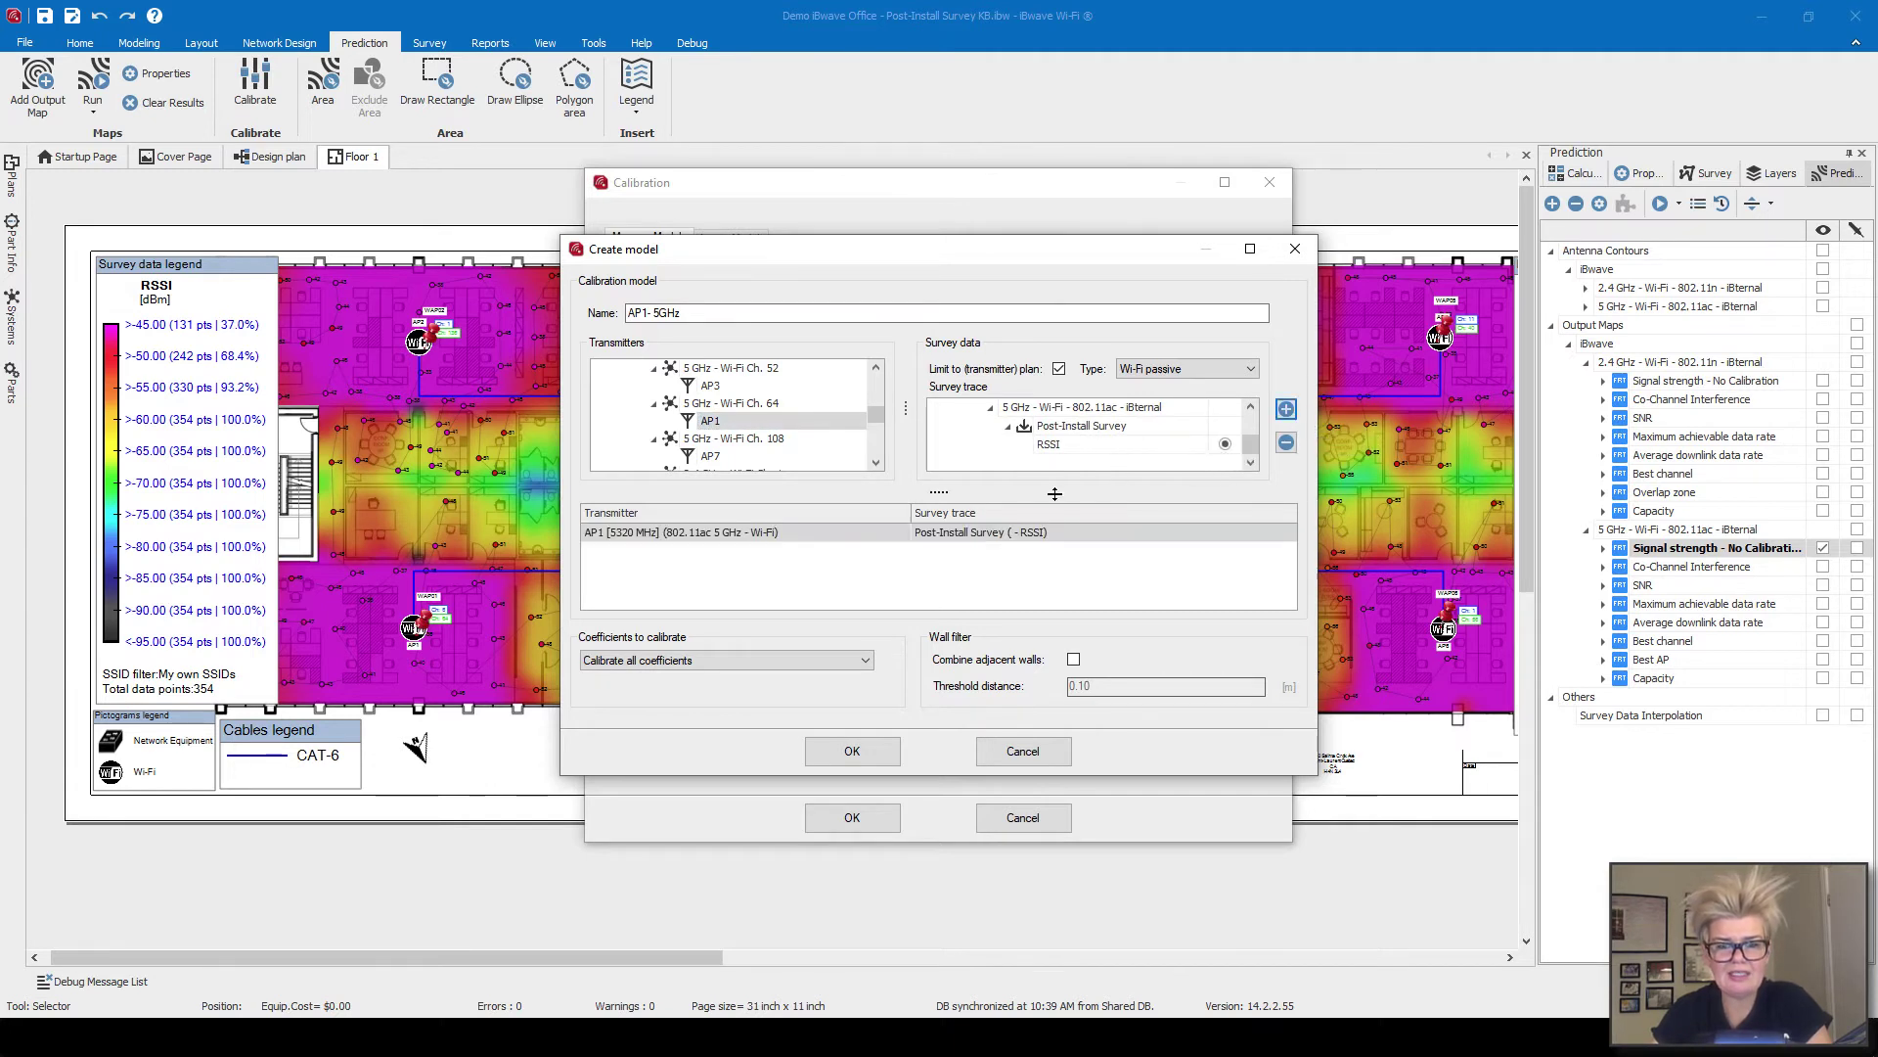
left_click(854, 750)
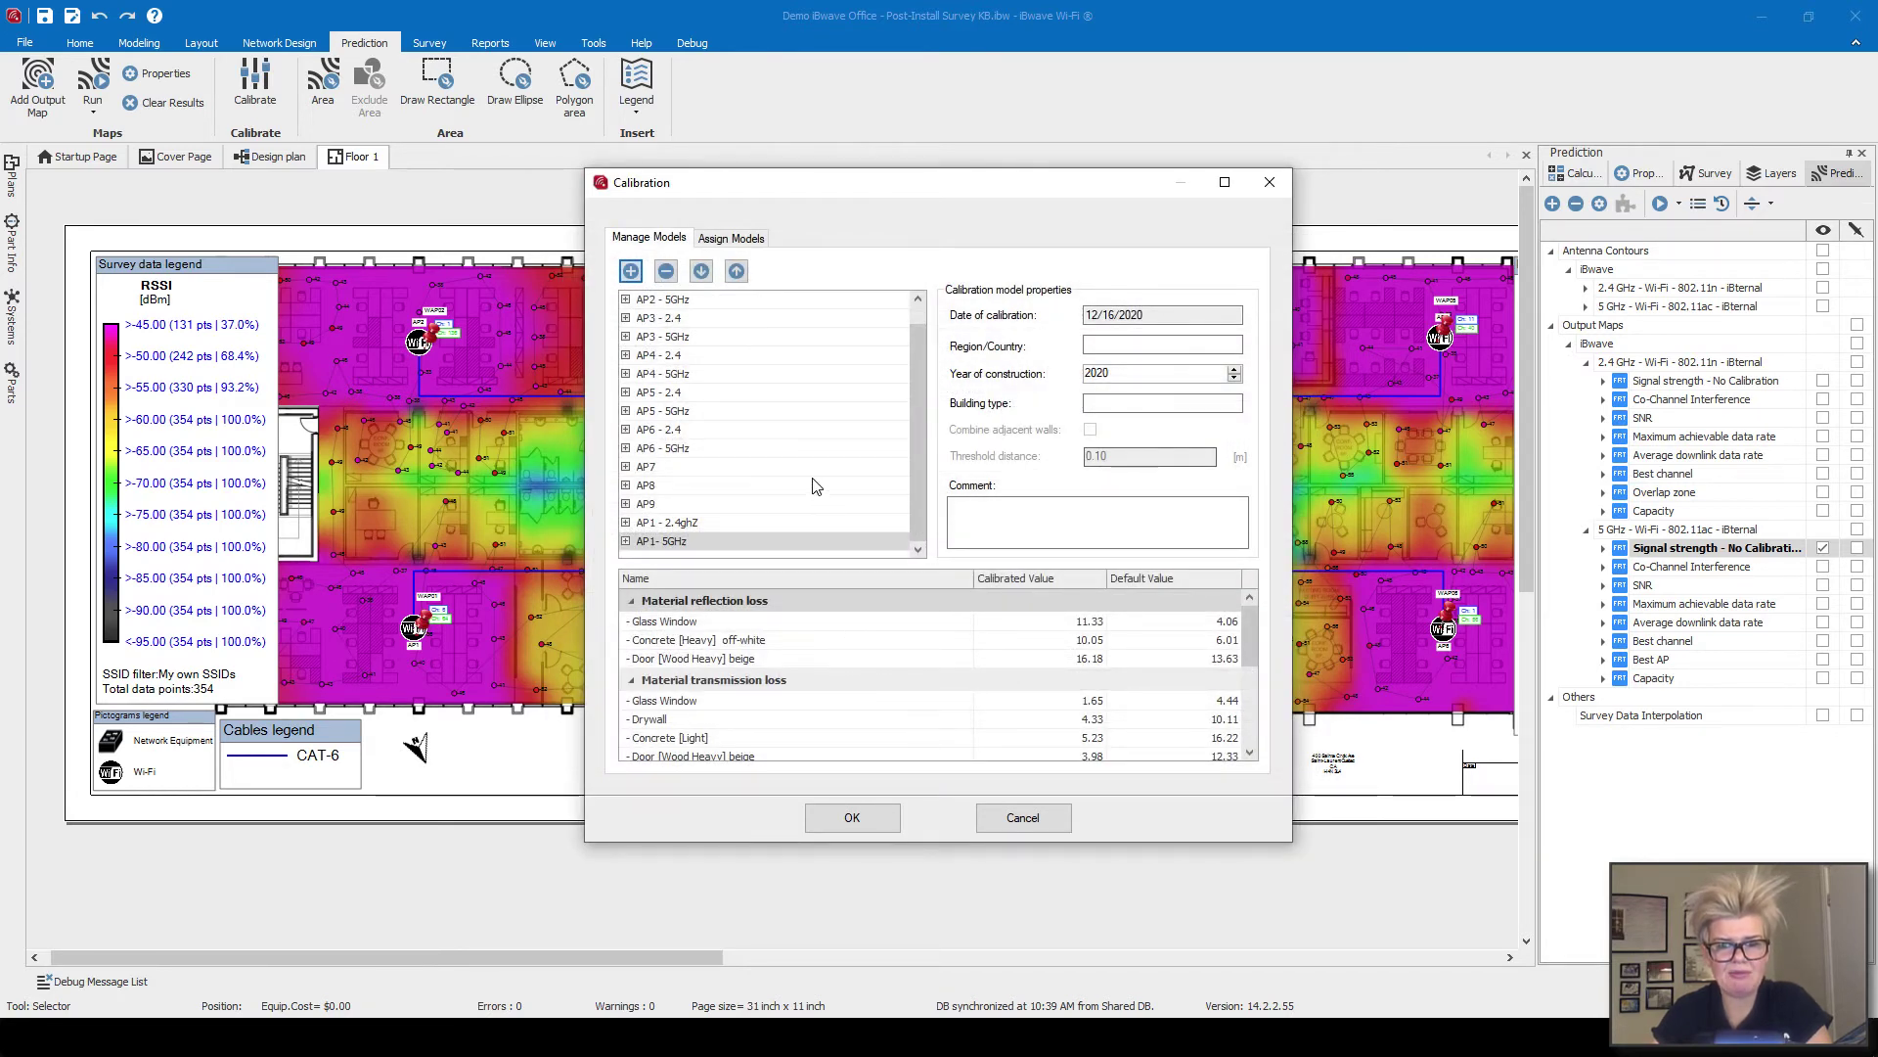
scroll(812, 484, "up", 1)
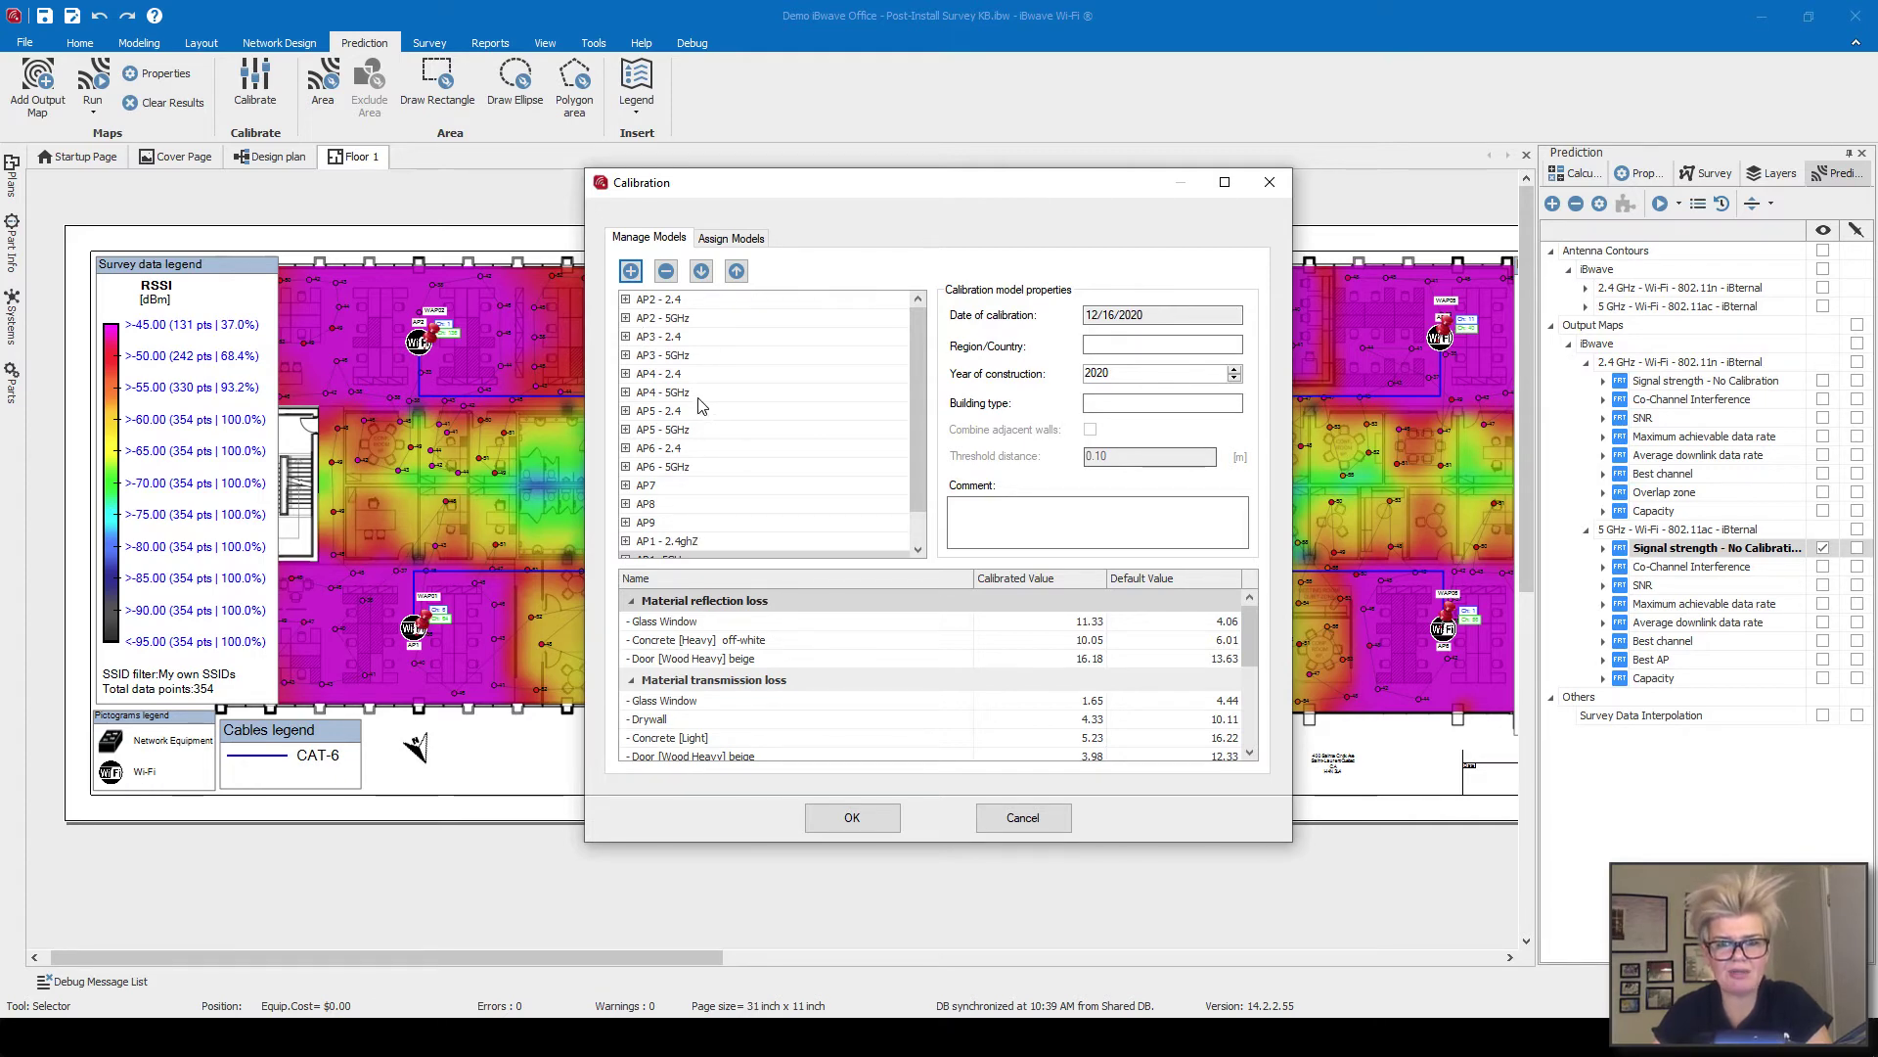
In Assign Models, clear and then reapply the model assignments for all access points.
left_click(724, 239)
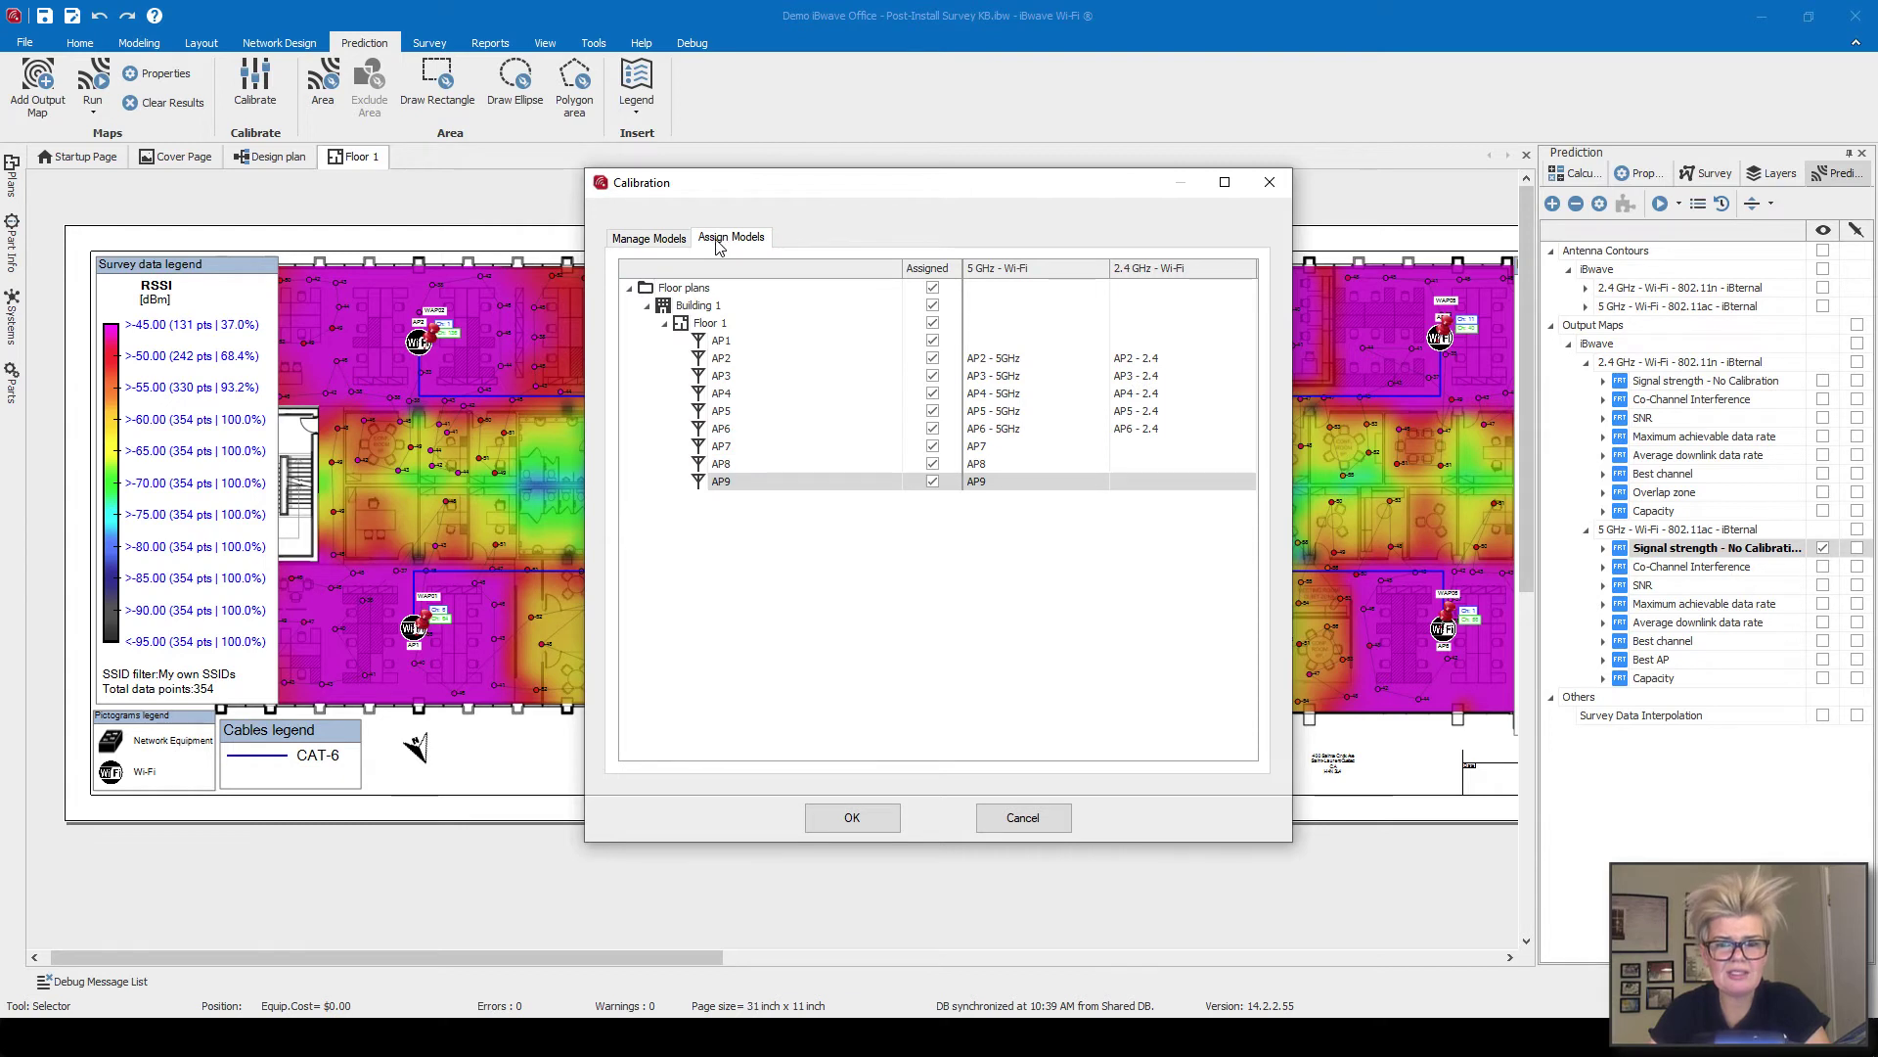
left_click(932, 289)
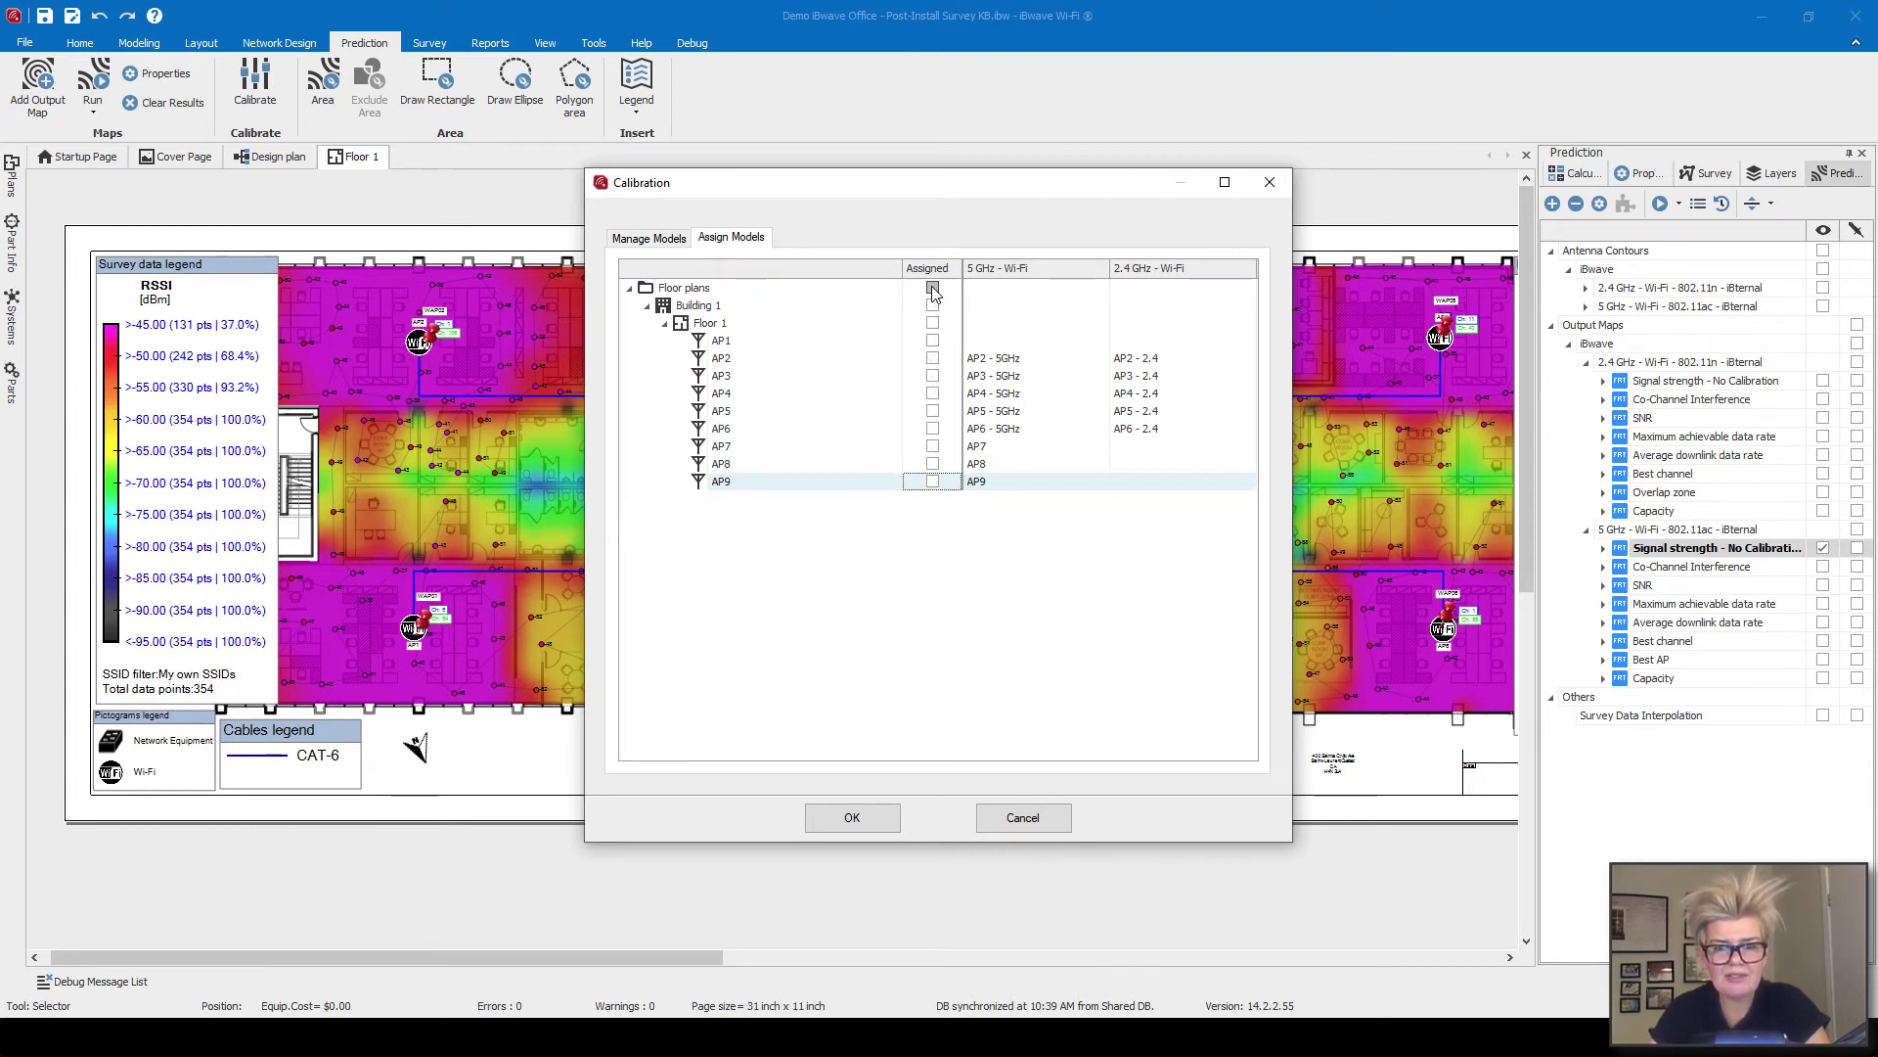
left_click(933, 288)
Assign the AP1- 5GHz and AP1 - 2.4gHZ models to AP1 and close the Calibration dialog.
left_click(750, 344)
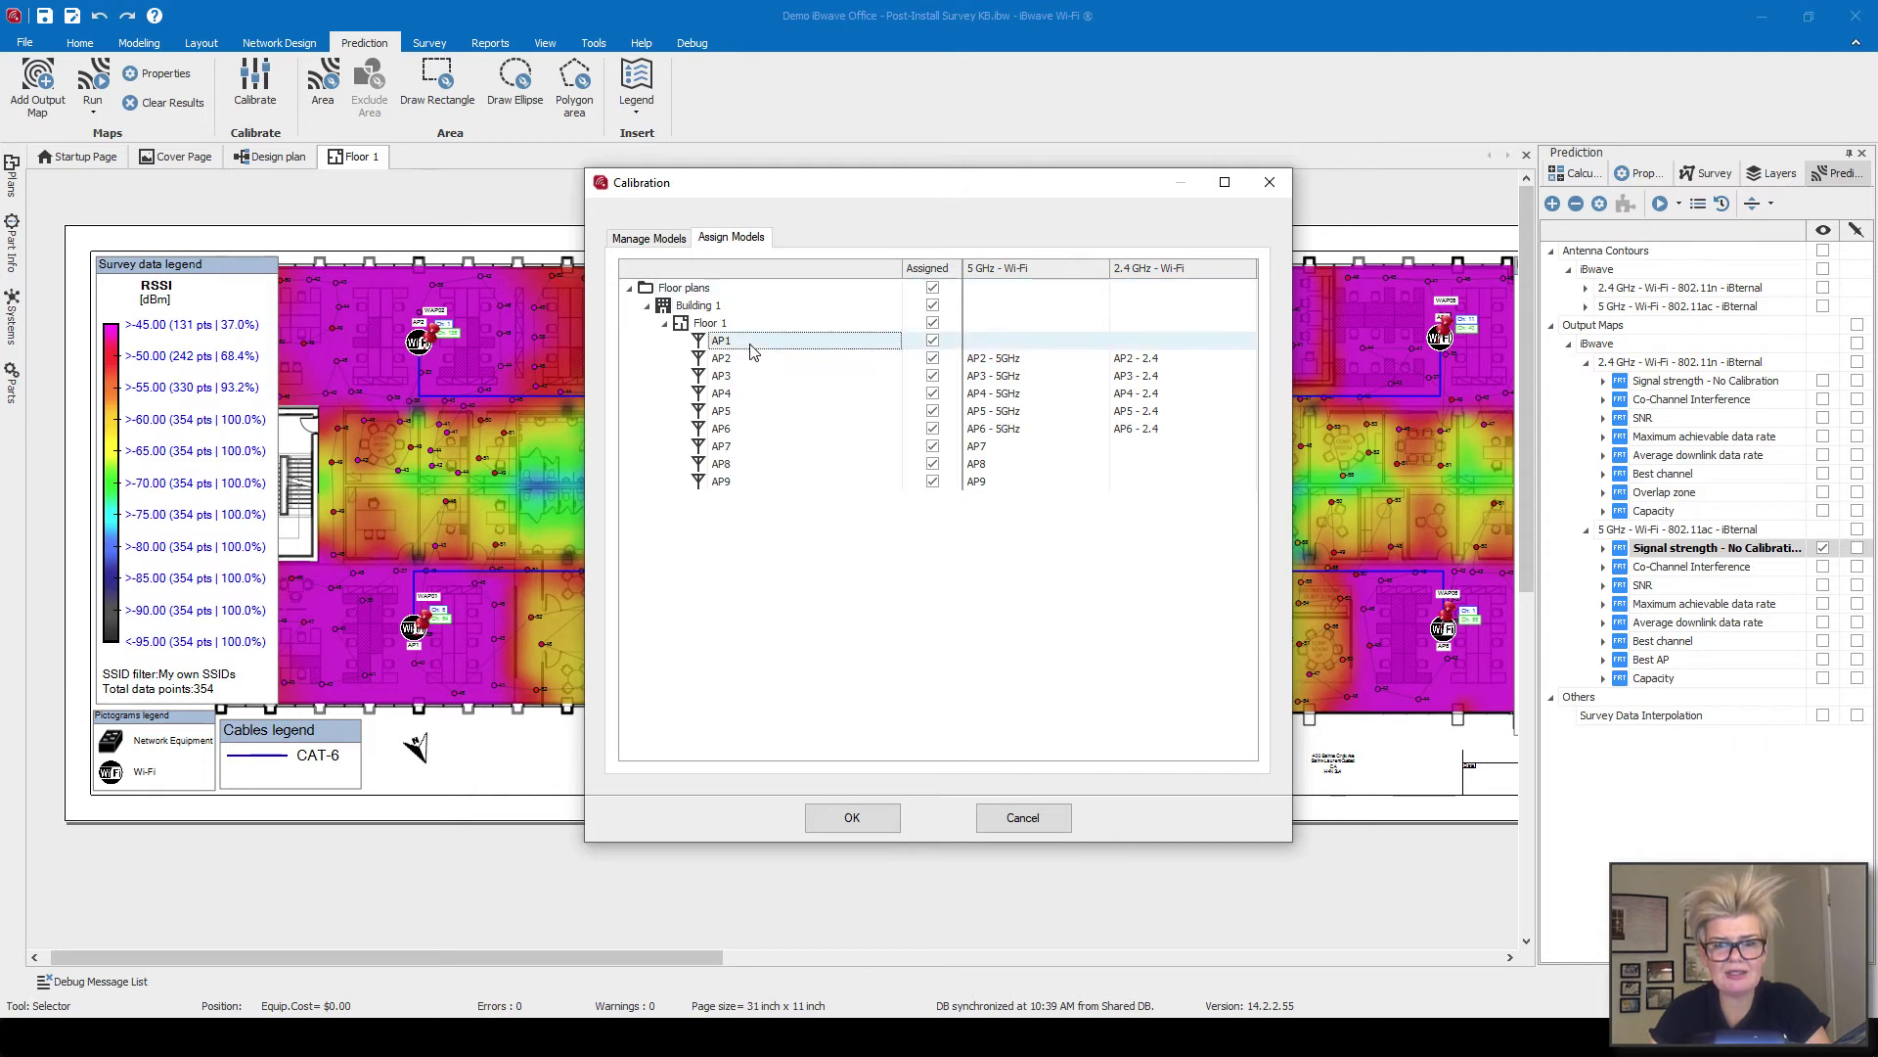
left_click(1040, 341)
scroll(1051, 380, "down", 3)
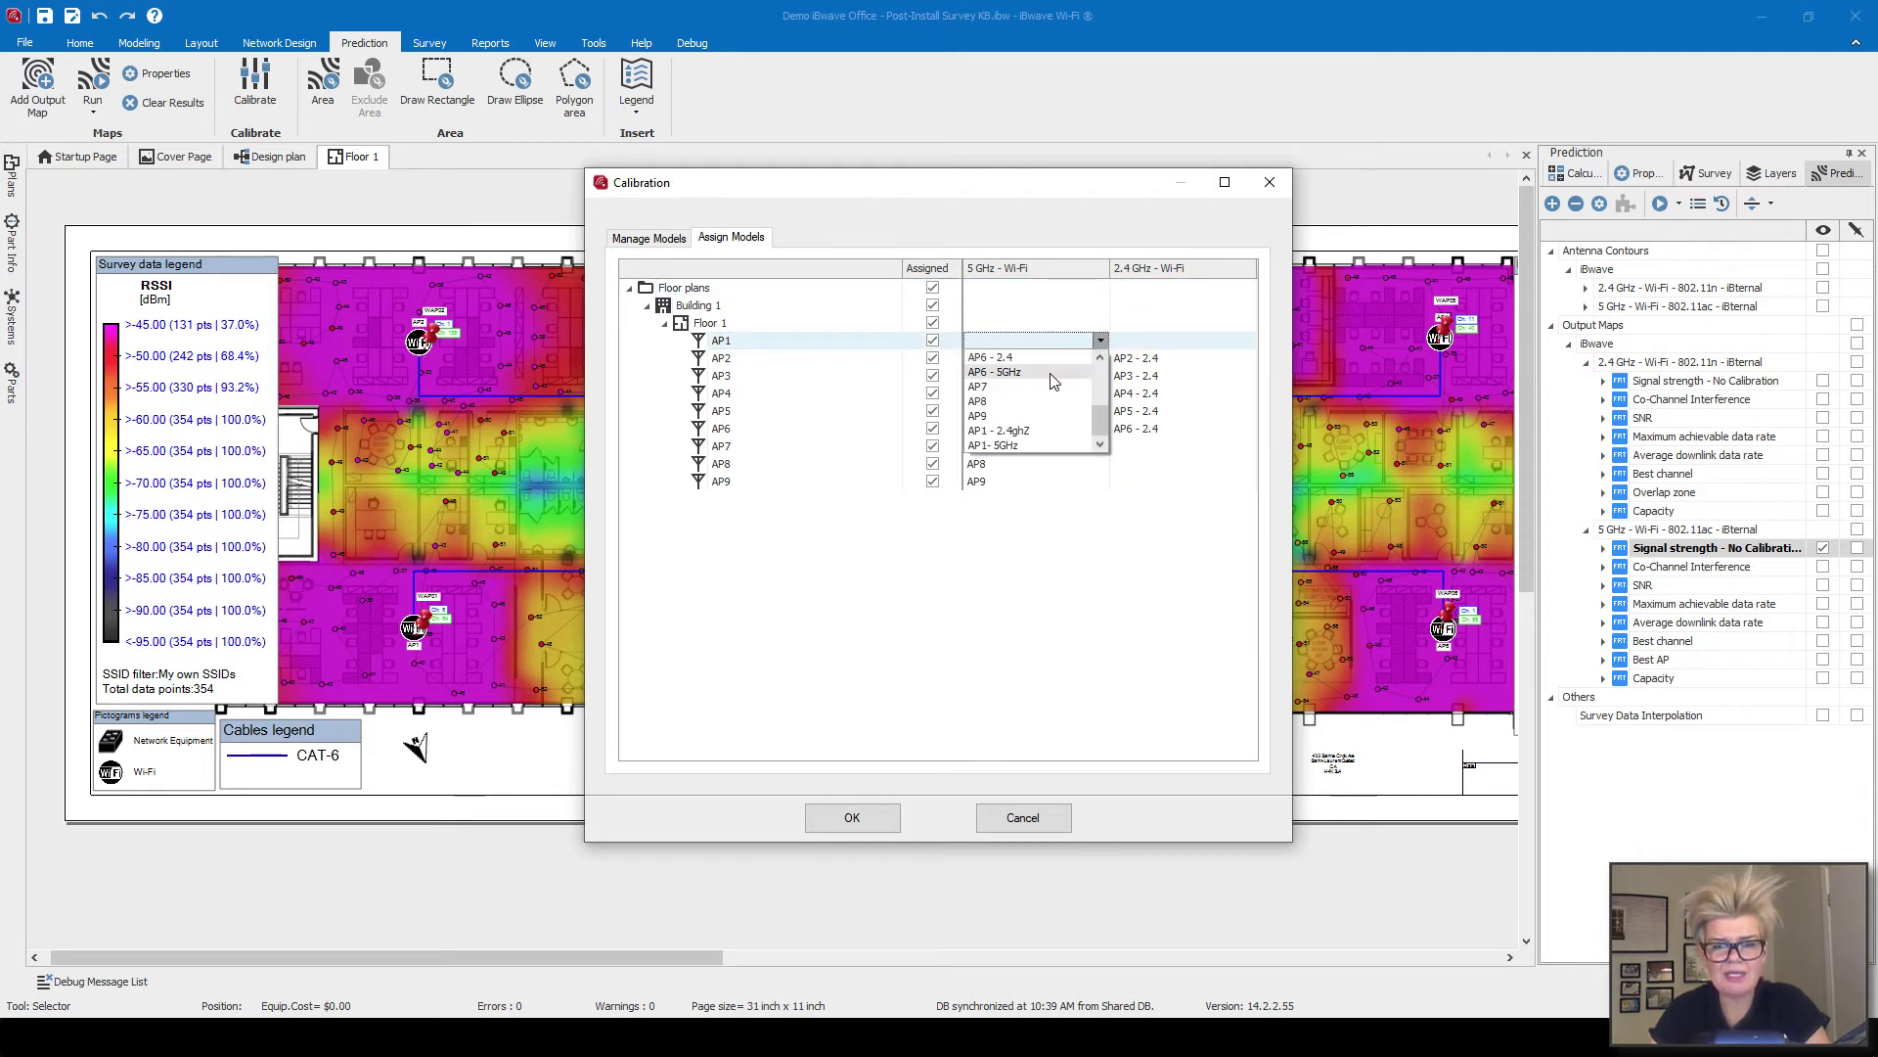
left_click(1027, 445)
left_click(1158, 341)
scroll(1169, 445, "down", 2)
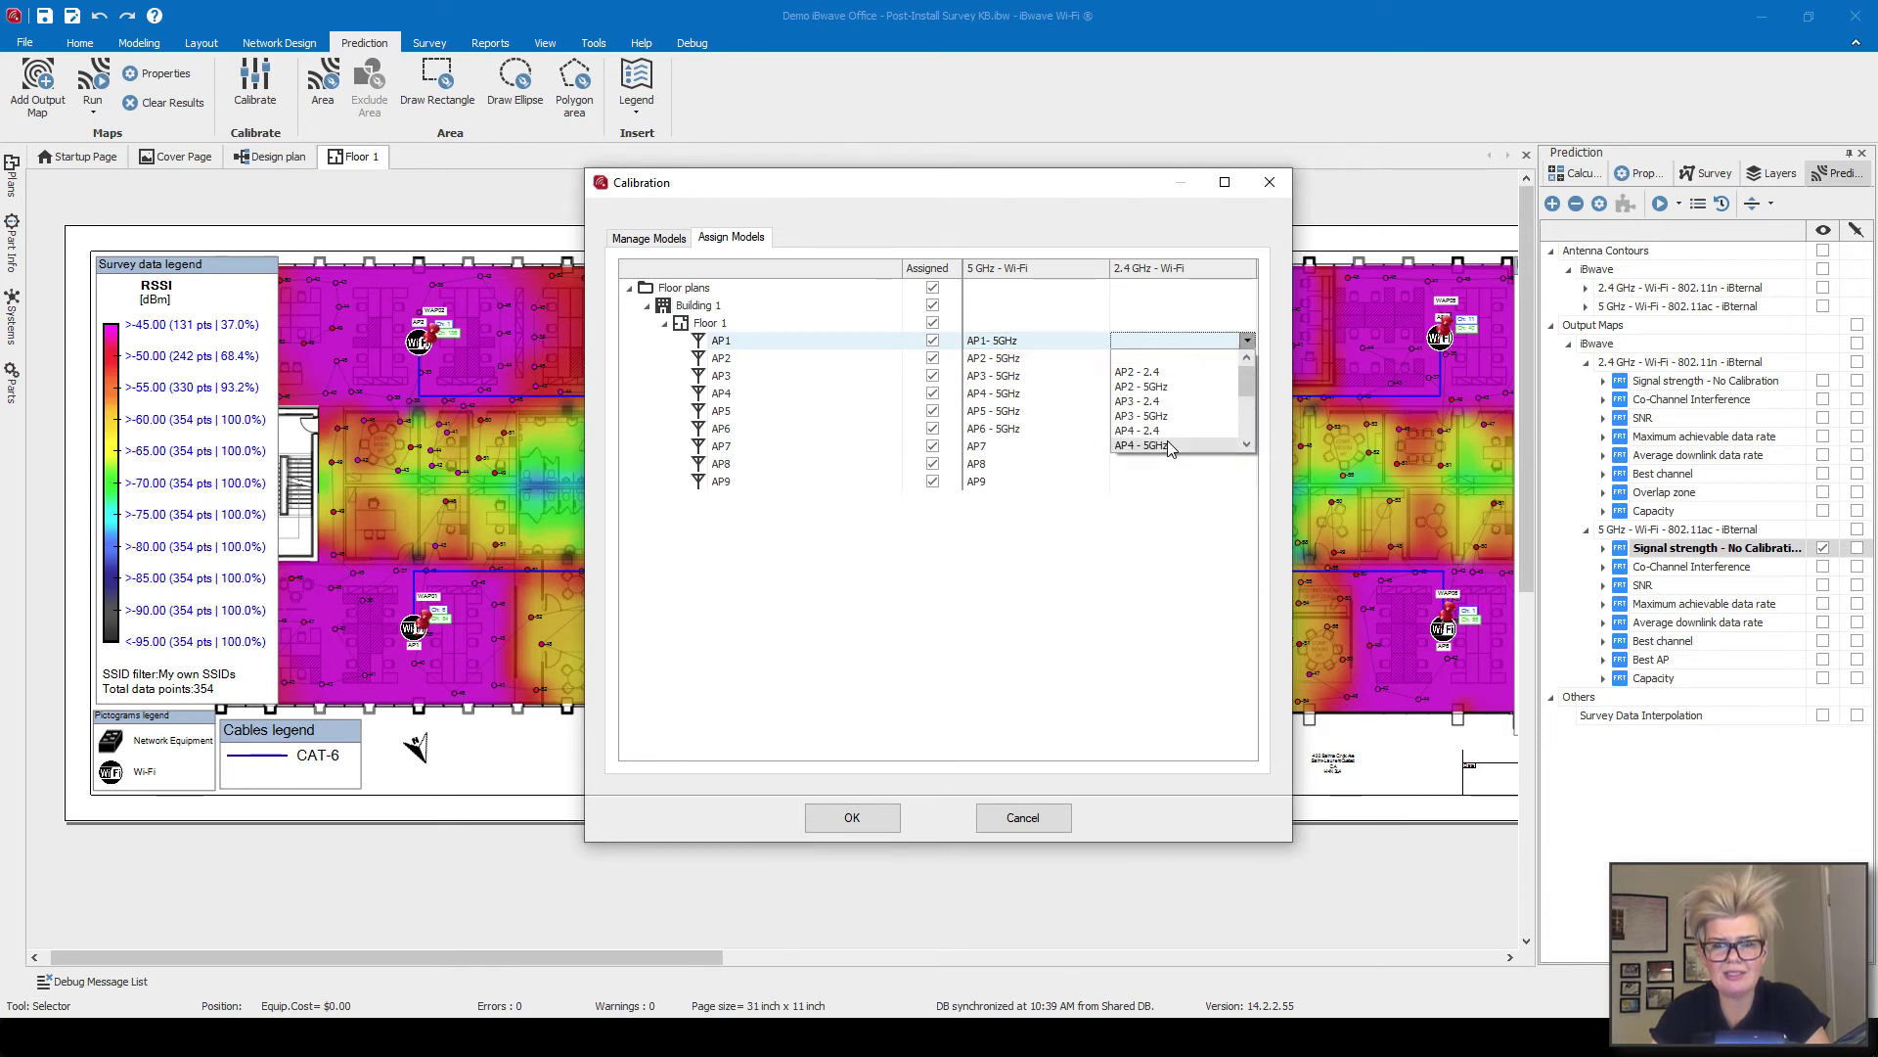
scroll(1167, 442, "down", 3)
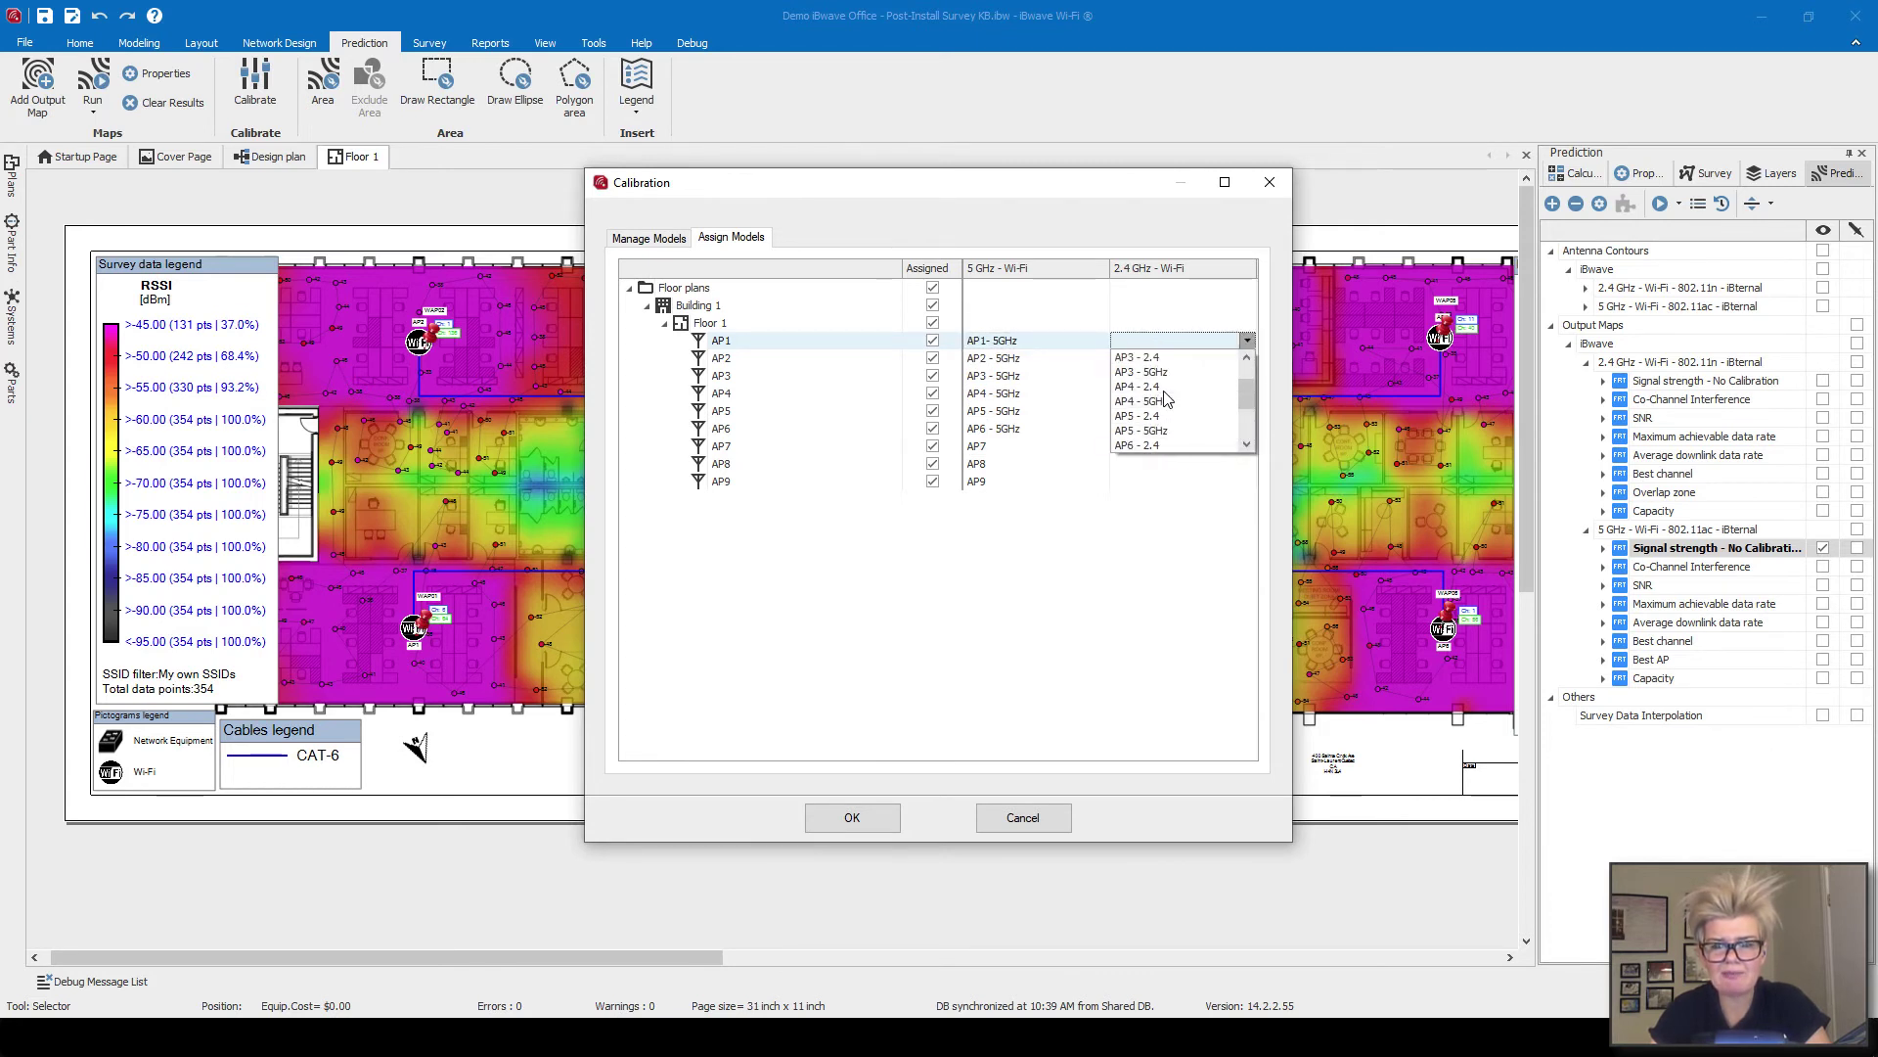
left_click(1159, 430)
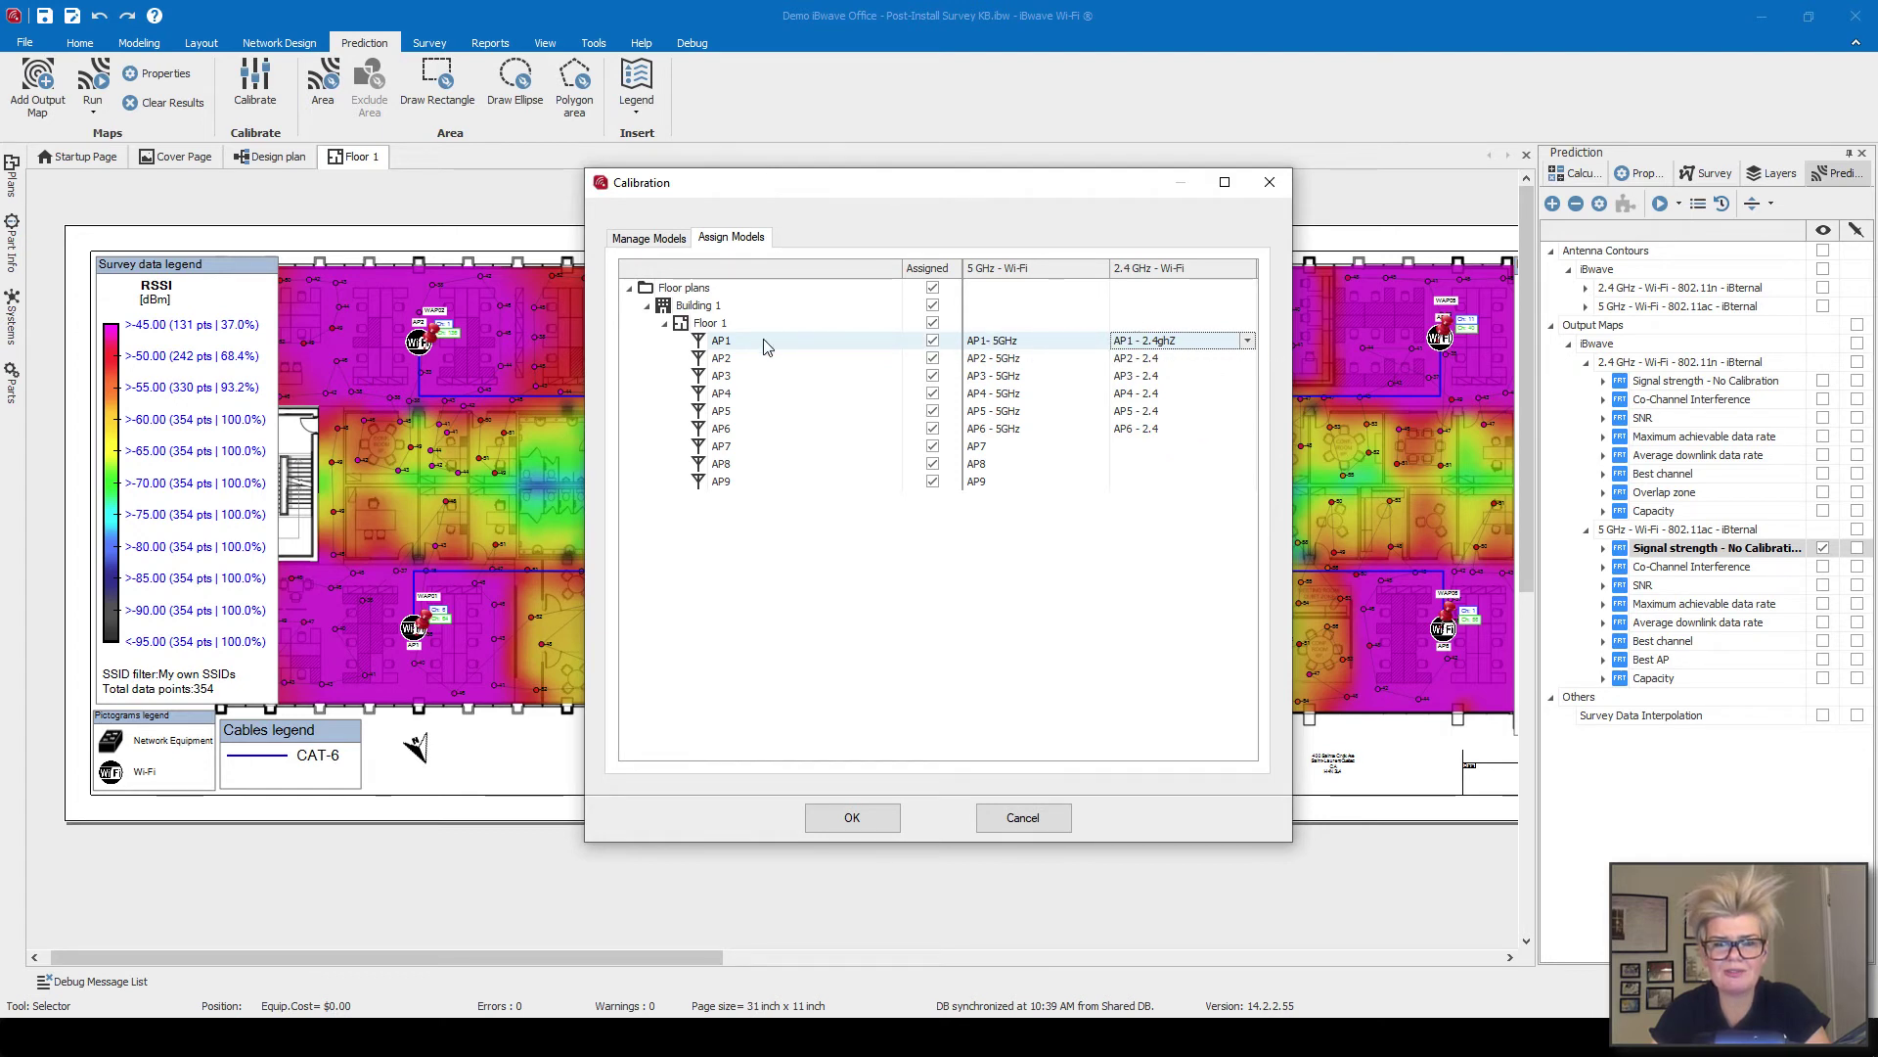
left_click(851, 820)
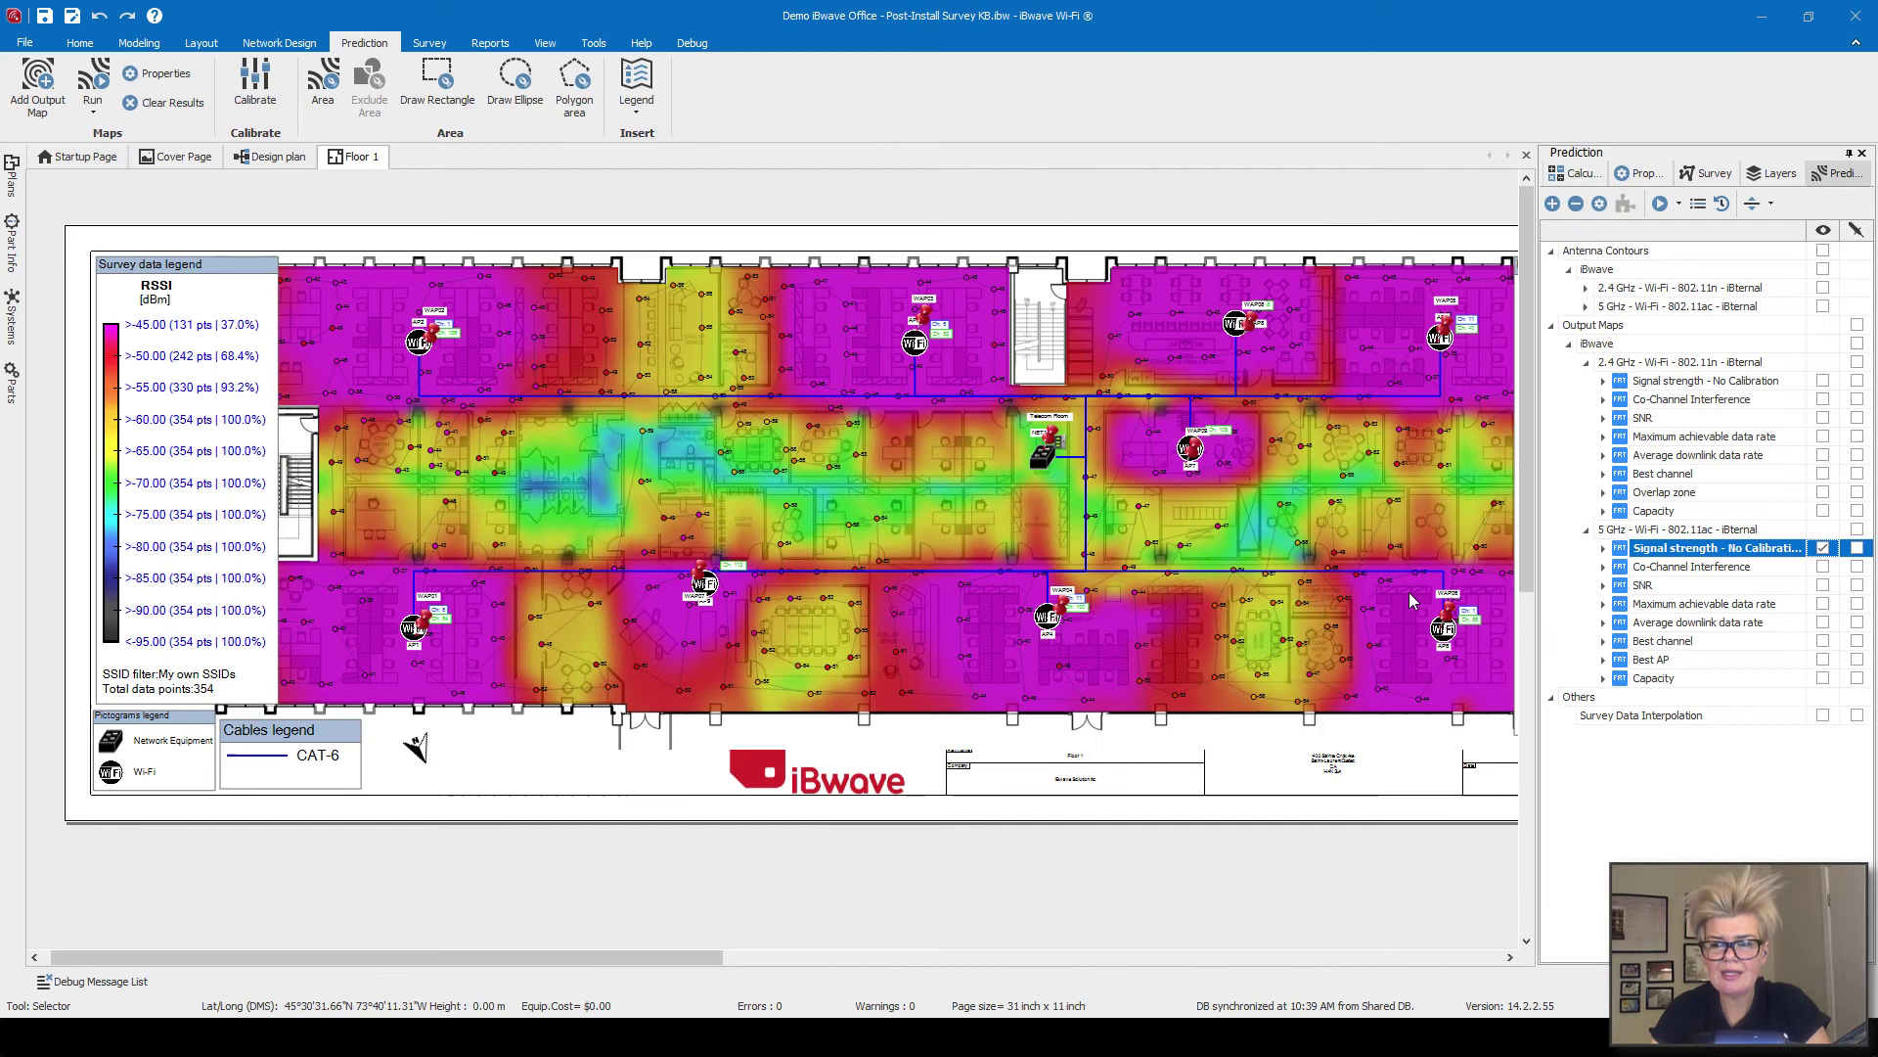
Add a new 2.4 GHz output map named 'Signal strength - Calibrated'.
left_click(1671, 384)
right_click(1671, 392)
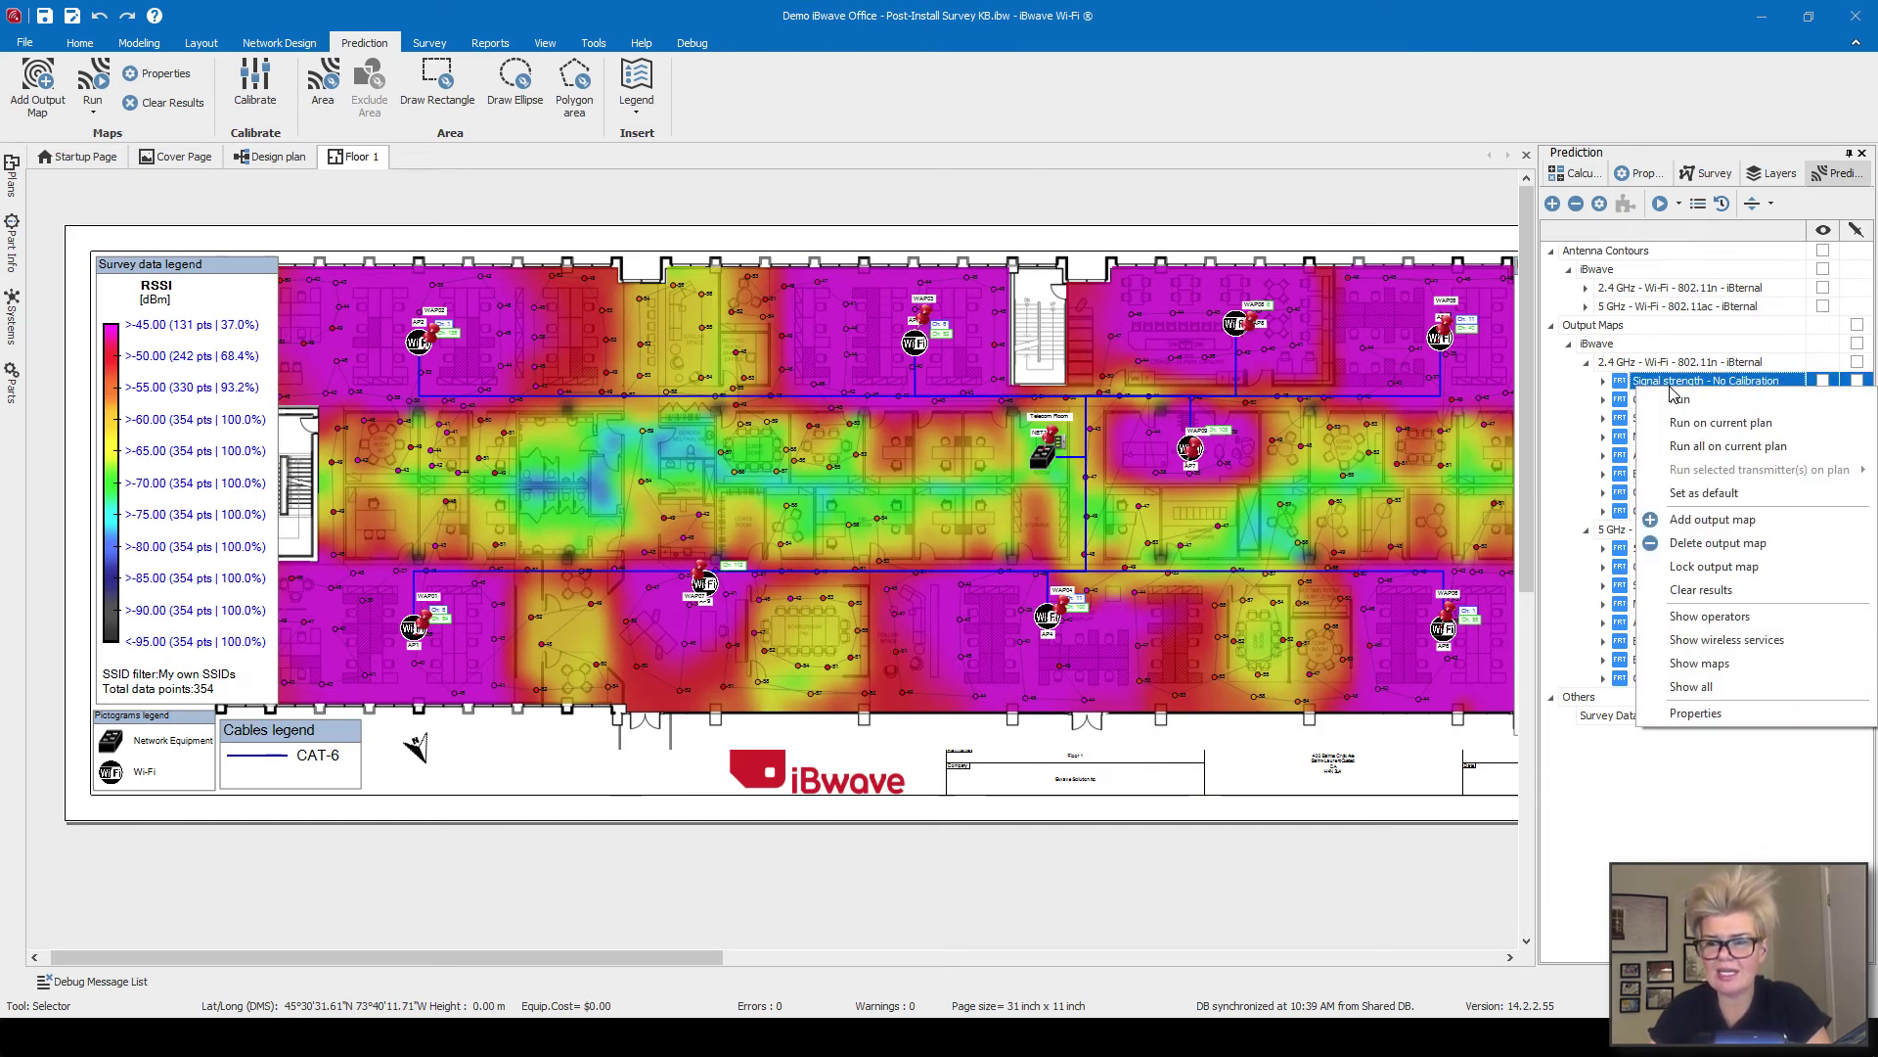
left_click(1732, 528)
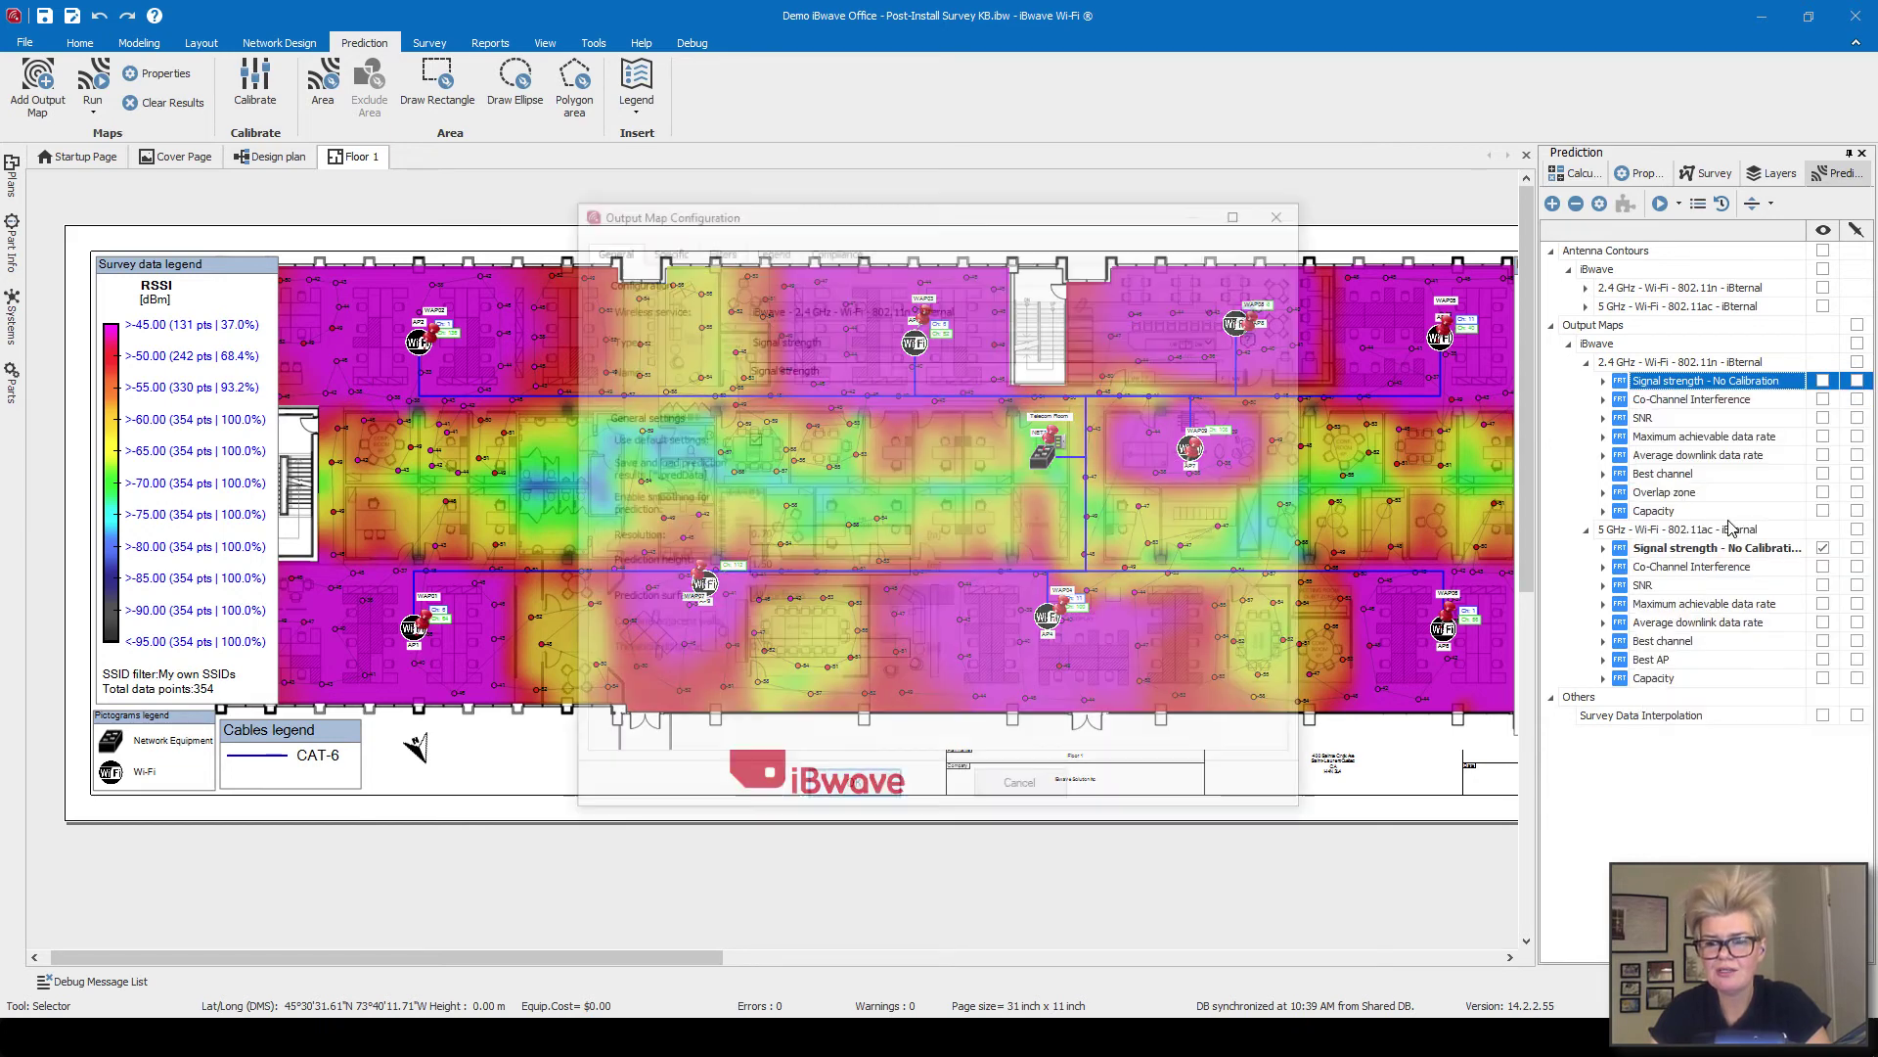
left_click(905, 361)
left_click(928, 367)
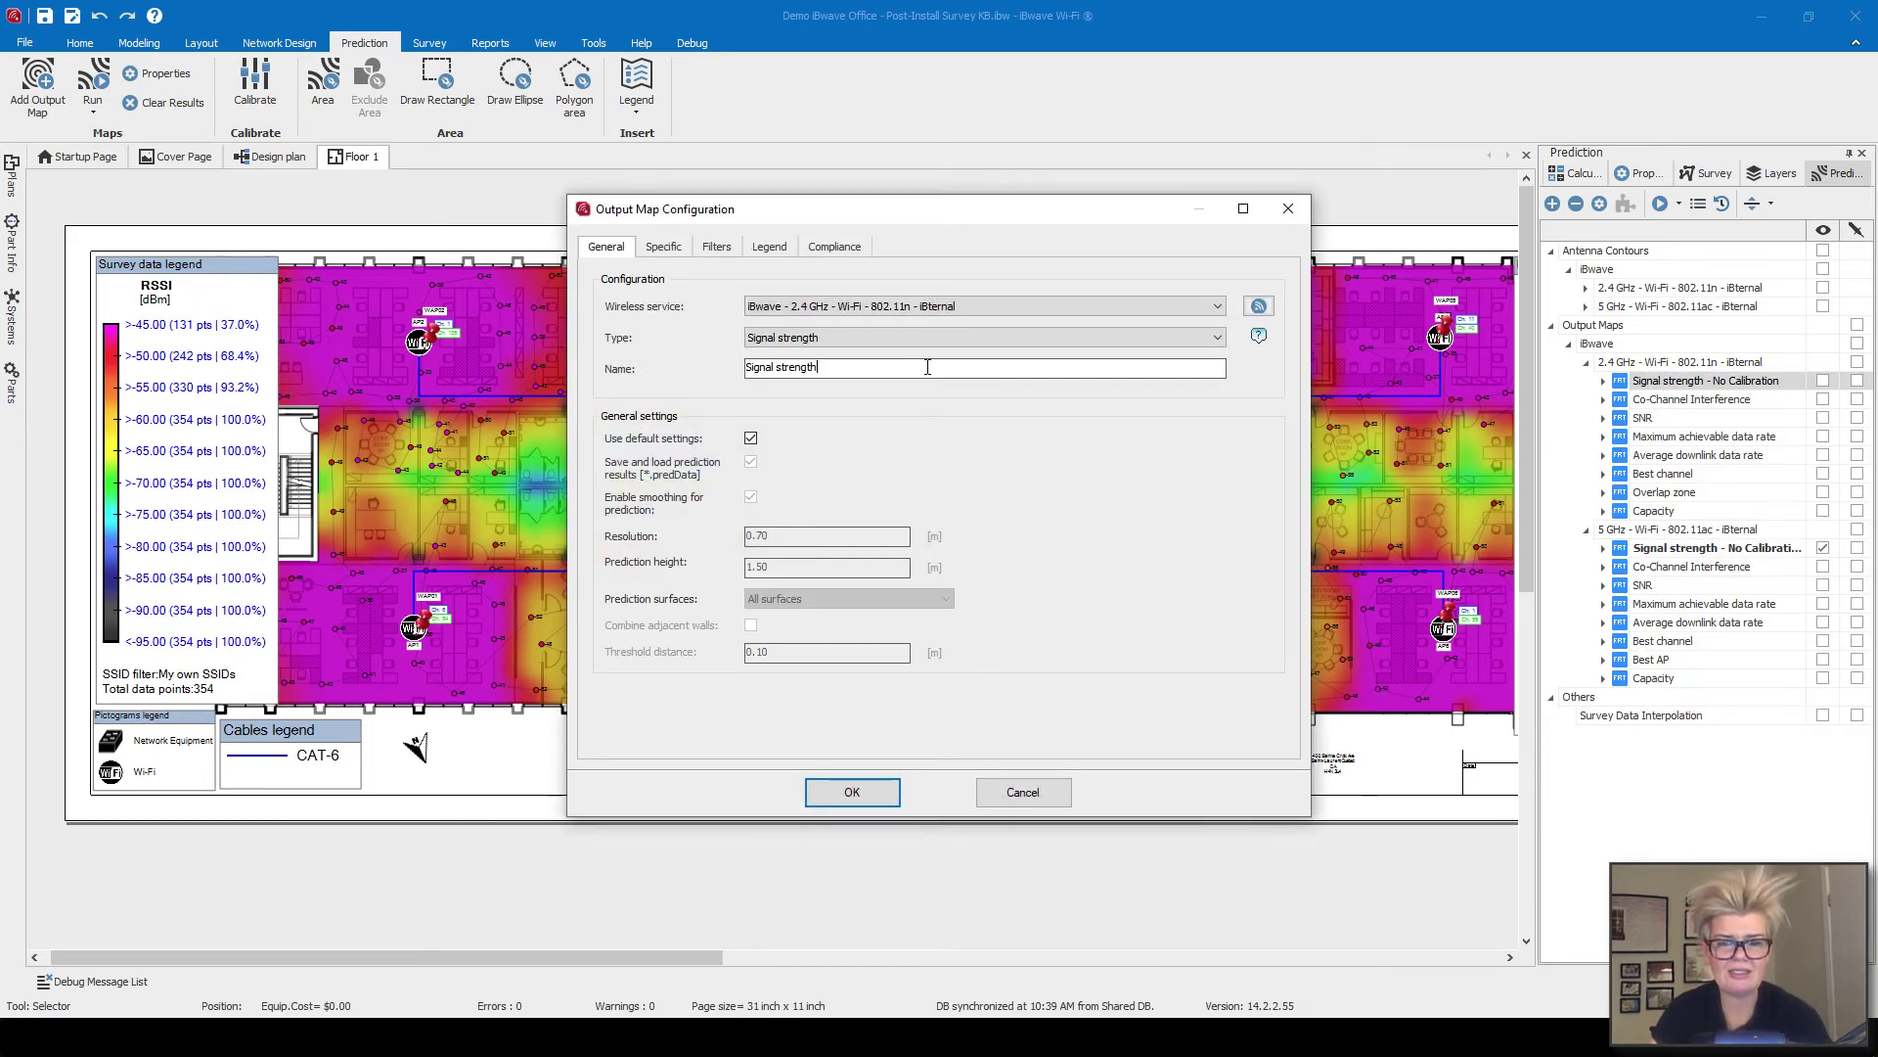
type("- ")
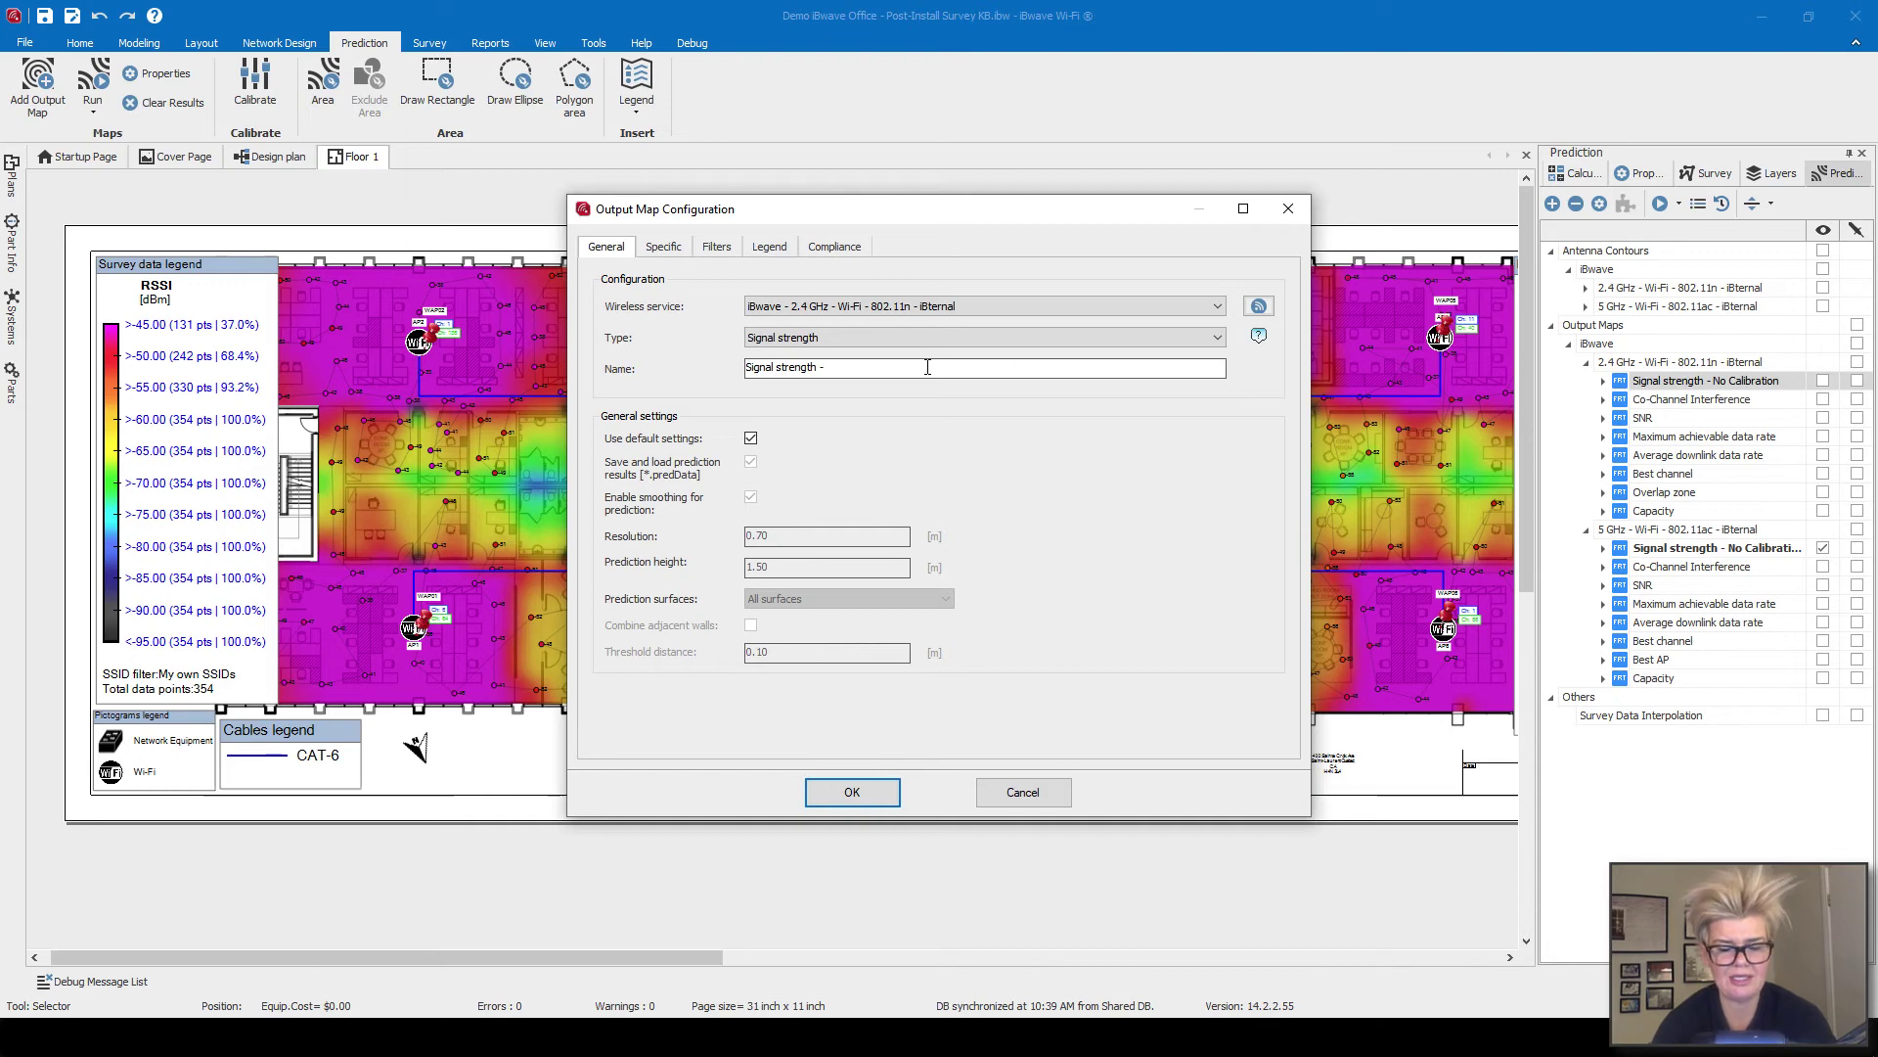
type("Calibrated")
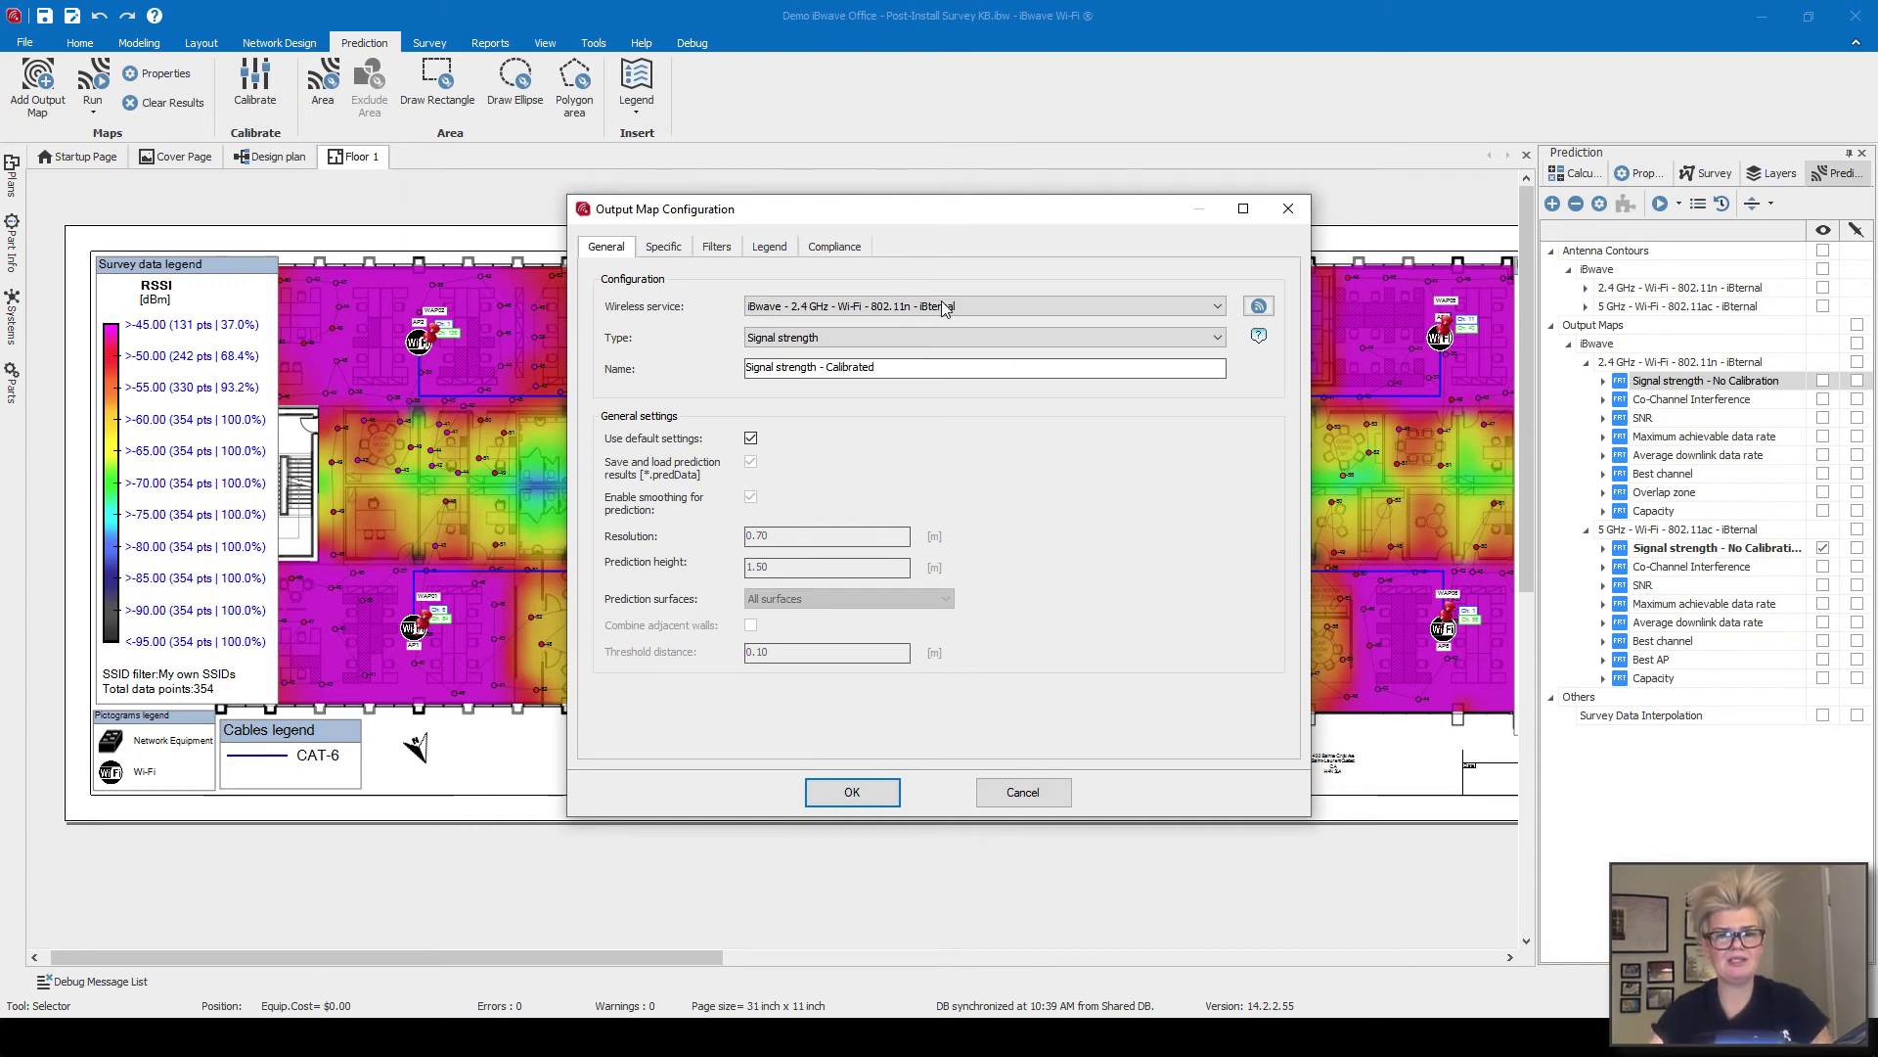
Enable Combine systems and Mobile station parameters, save the map, and move it under No Calibration.
left_click(663, 246)
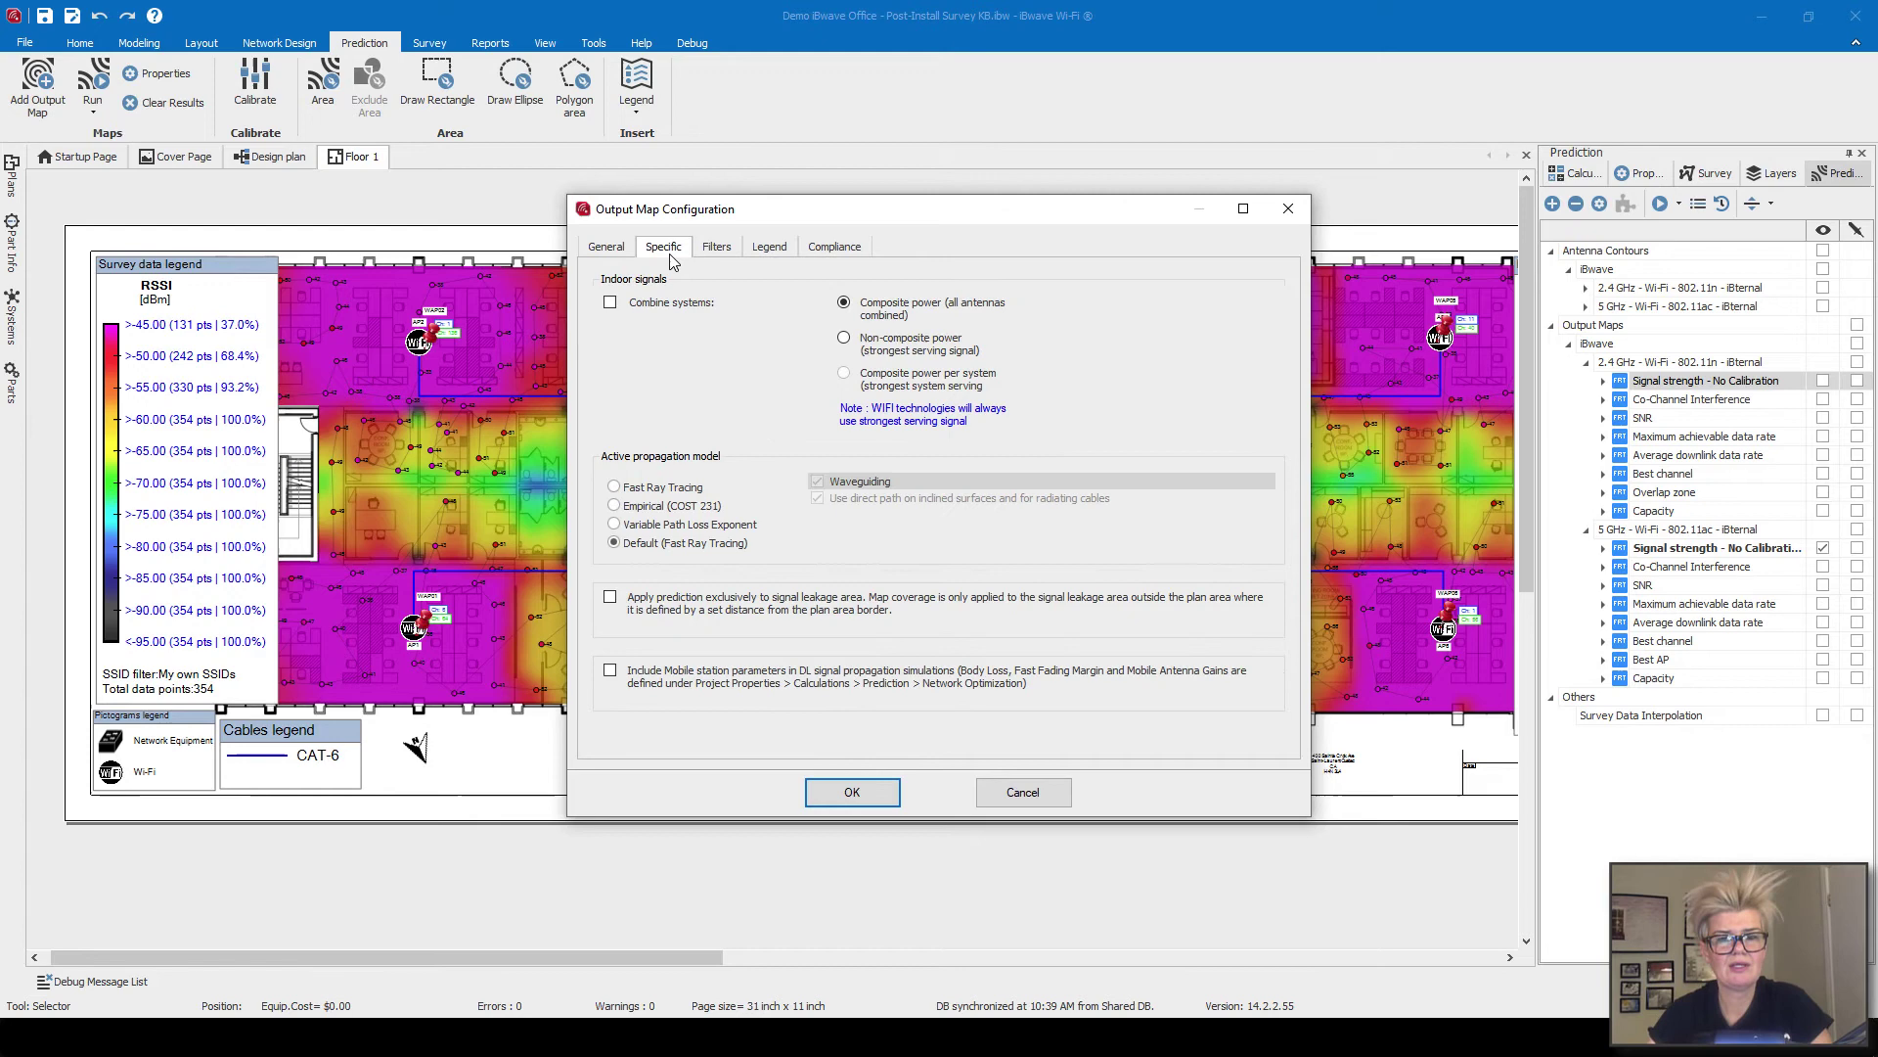
left_click(610, 303)
left_click(610, 670)
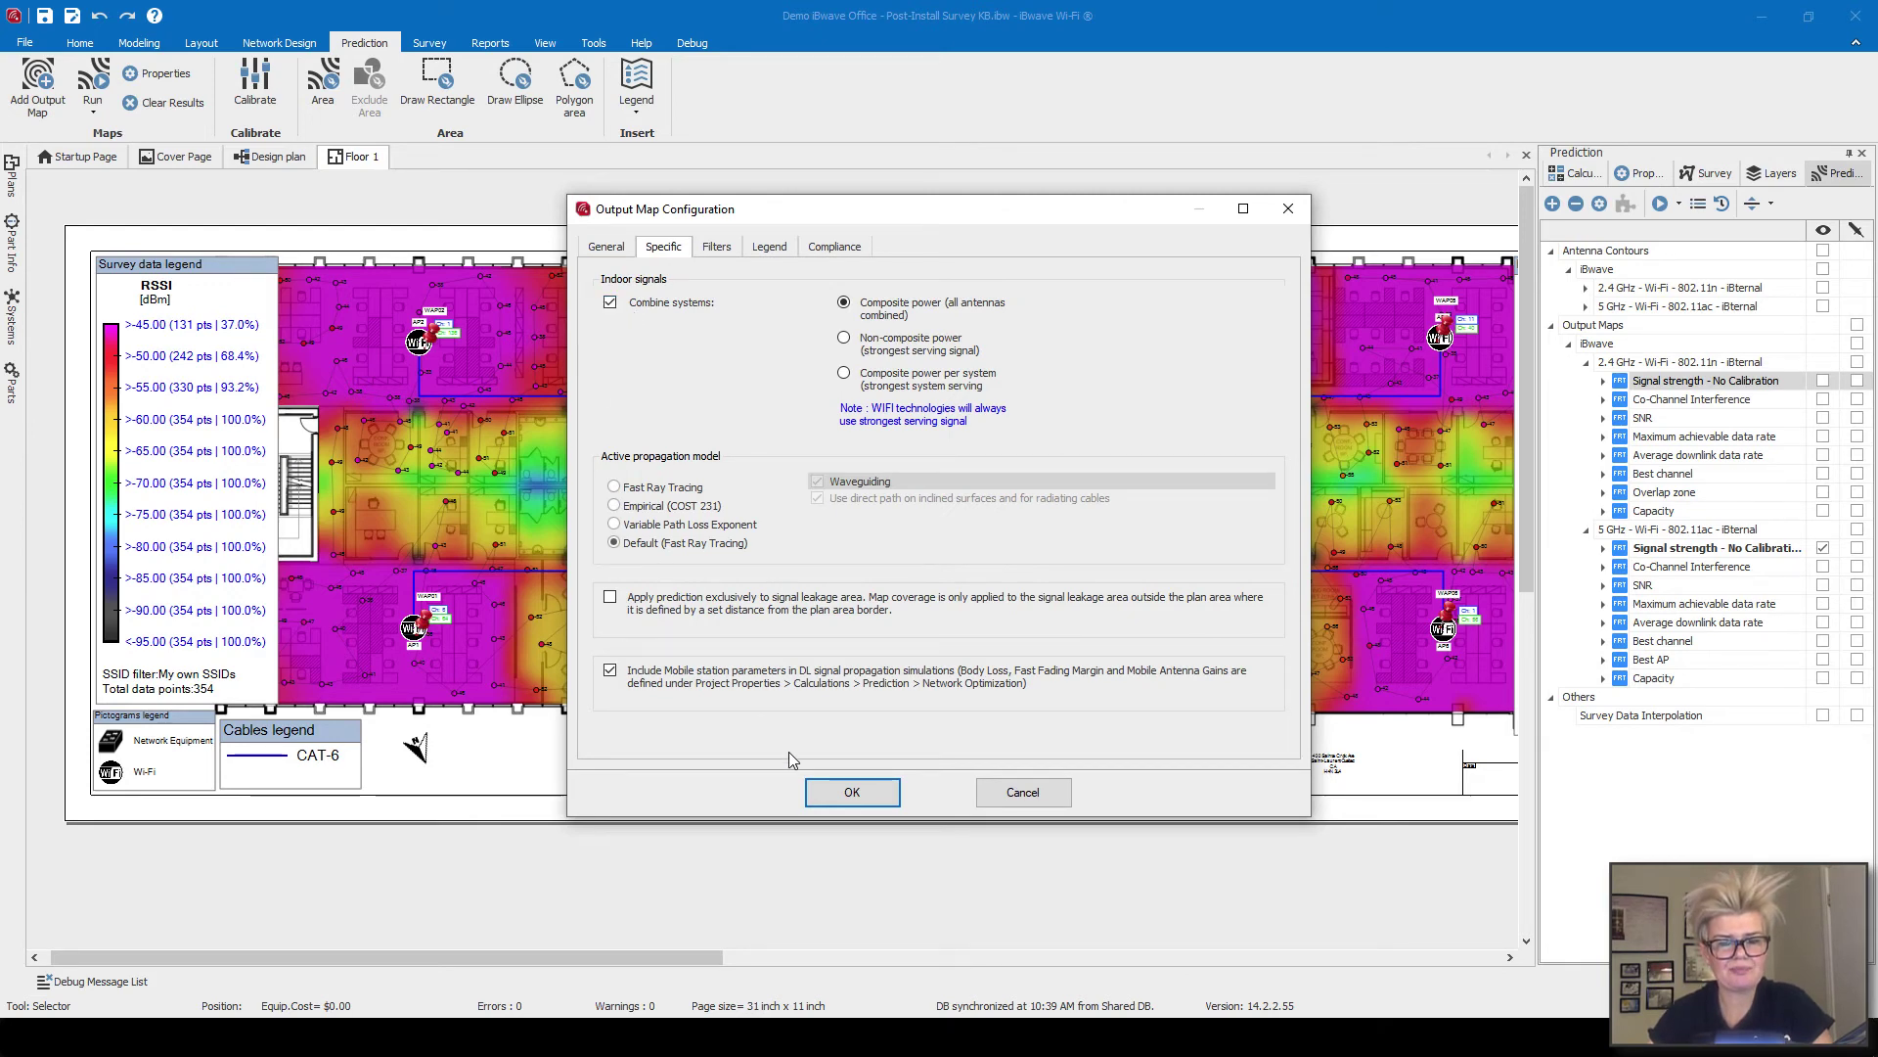
left_click(852, 792)
left_click_drag(1703, 534, 1697, 408)
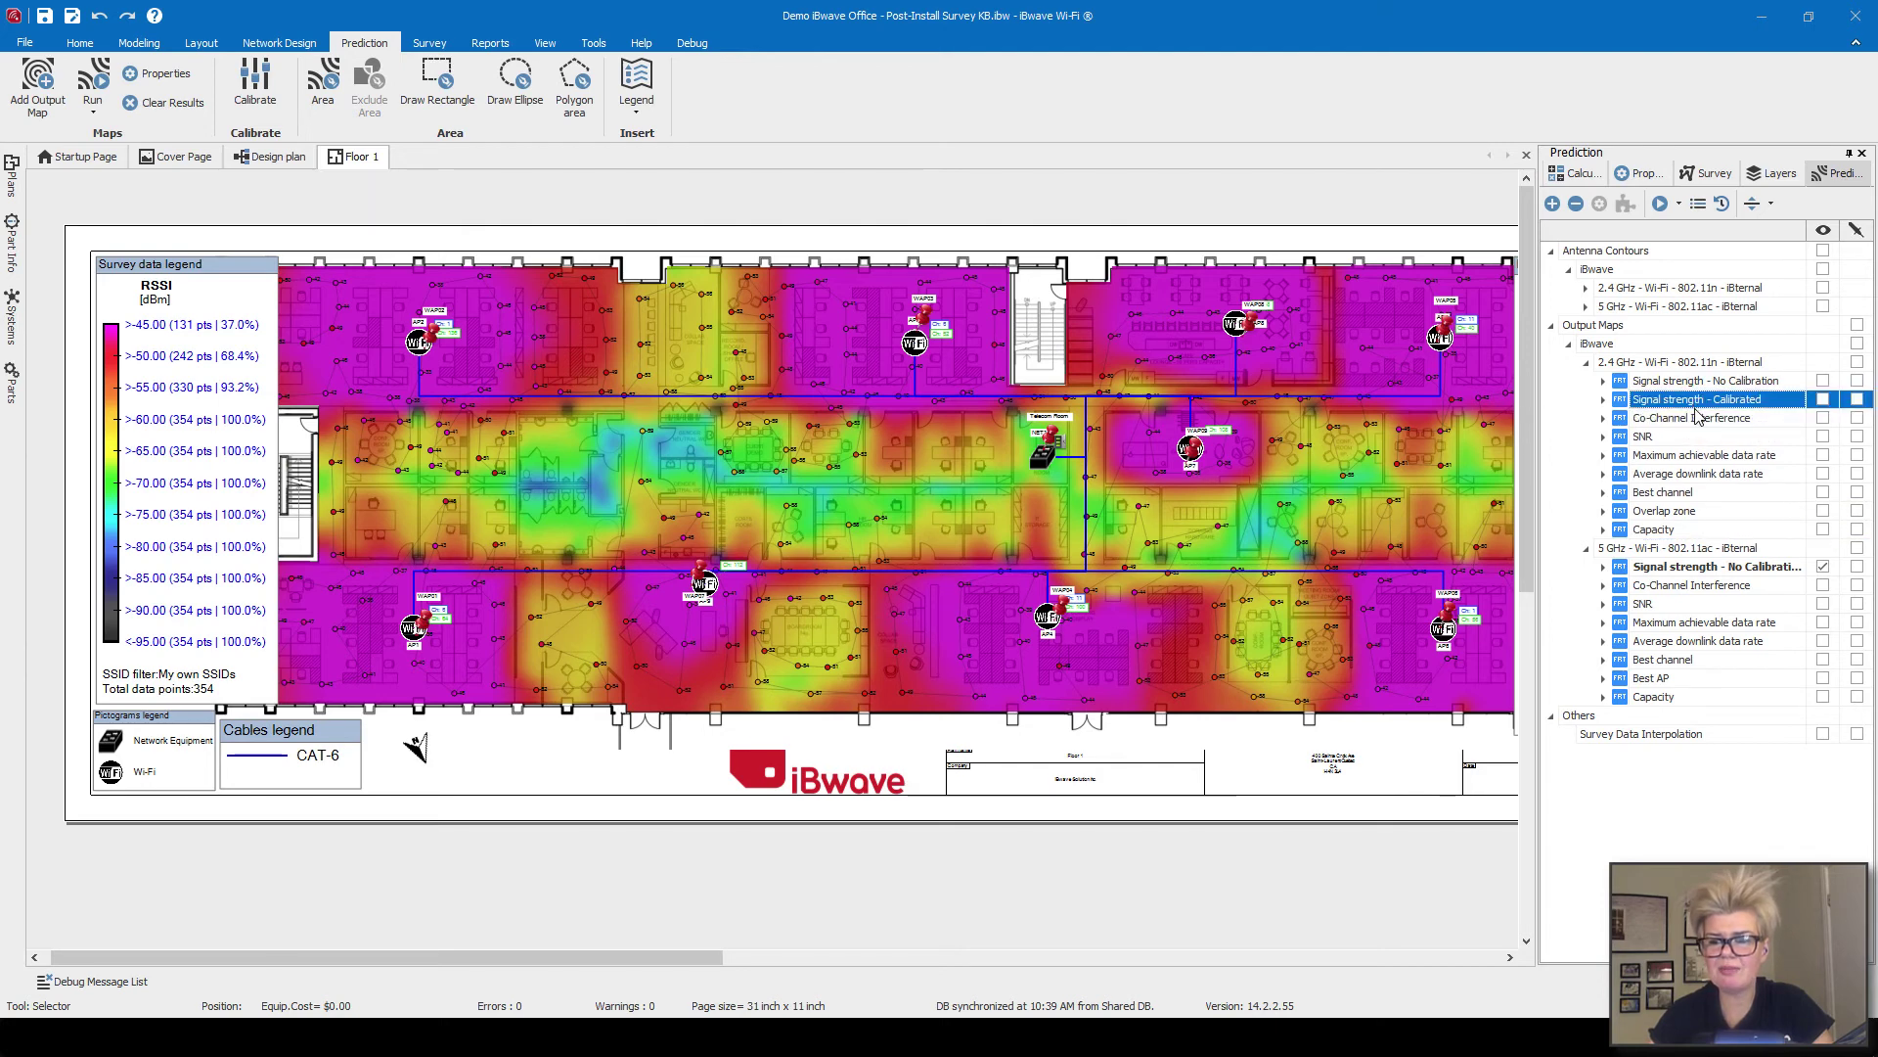
Run the Signal strength - Calibrated prediction, then compare it with the uncalibrated 2.4 GHz heat map.
right_click(1698, 401)
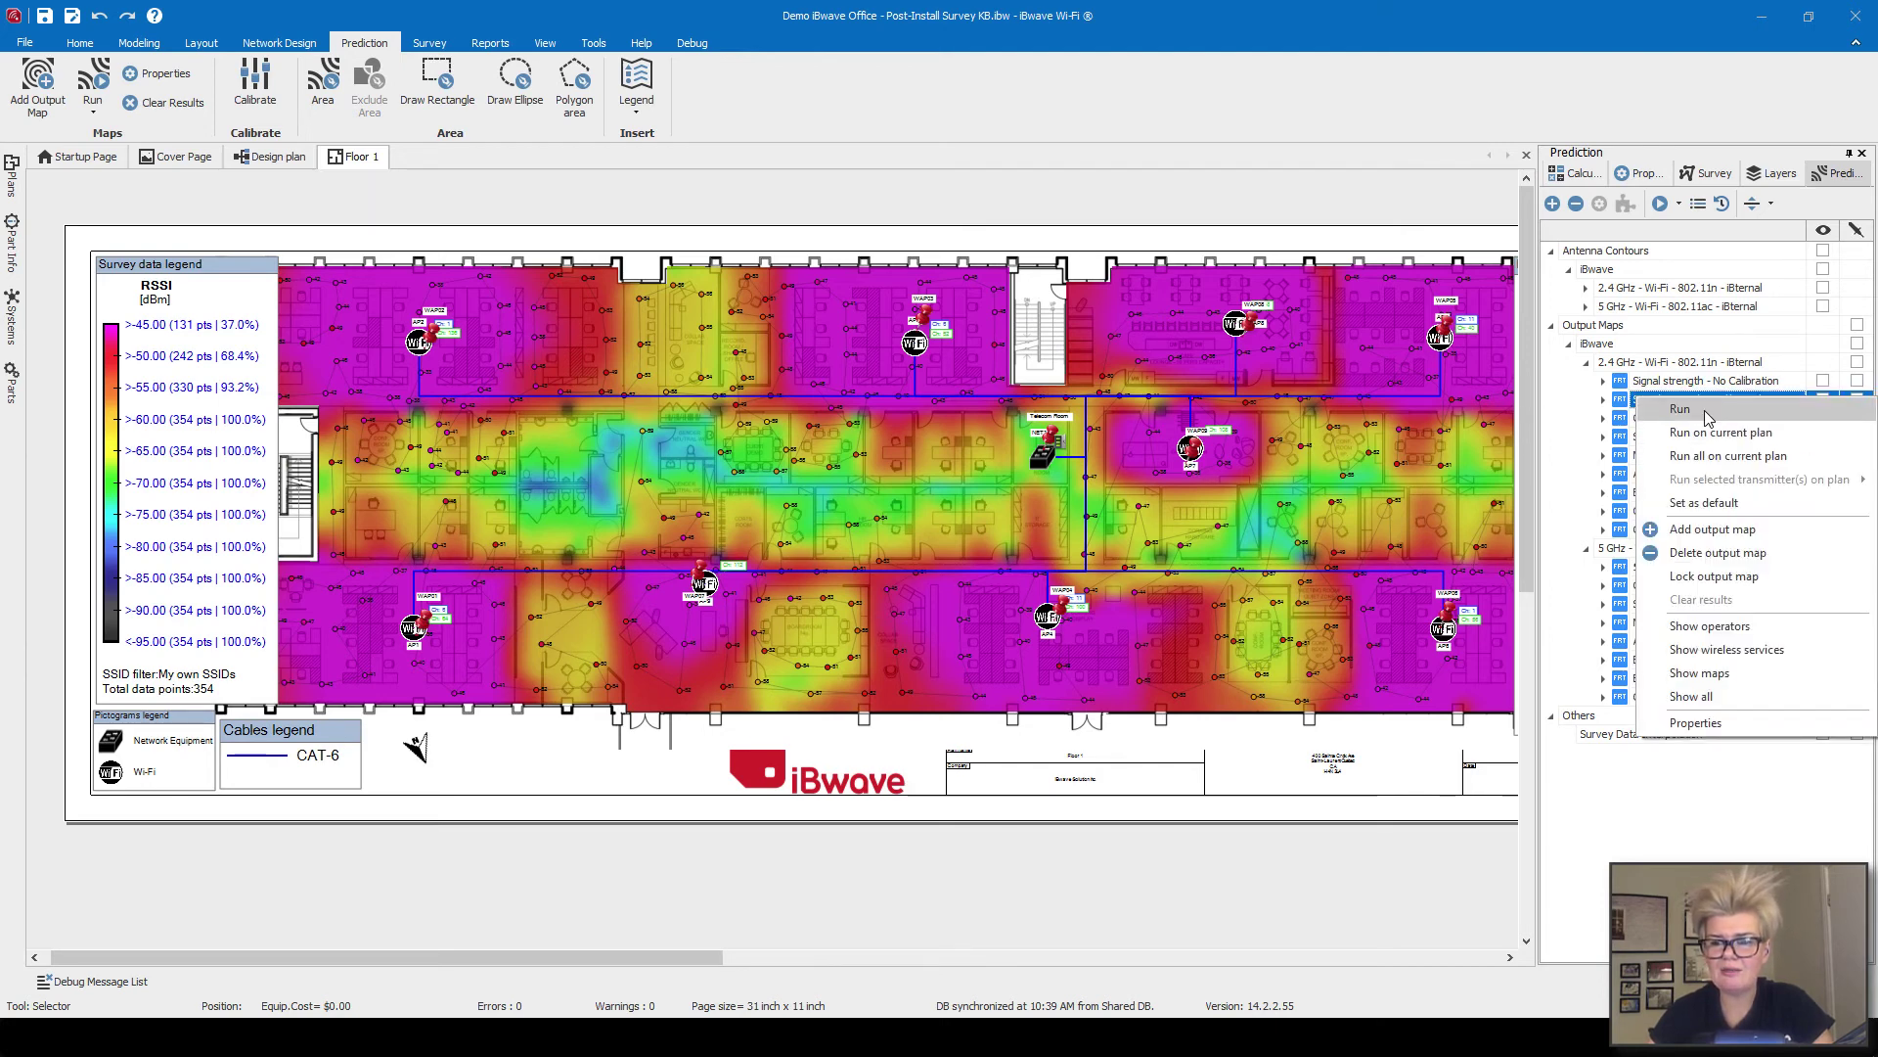
left_click(1705, 411)
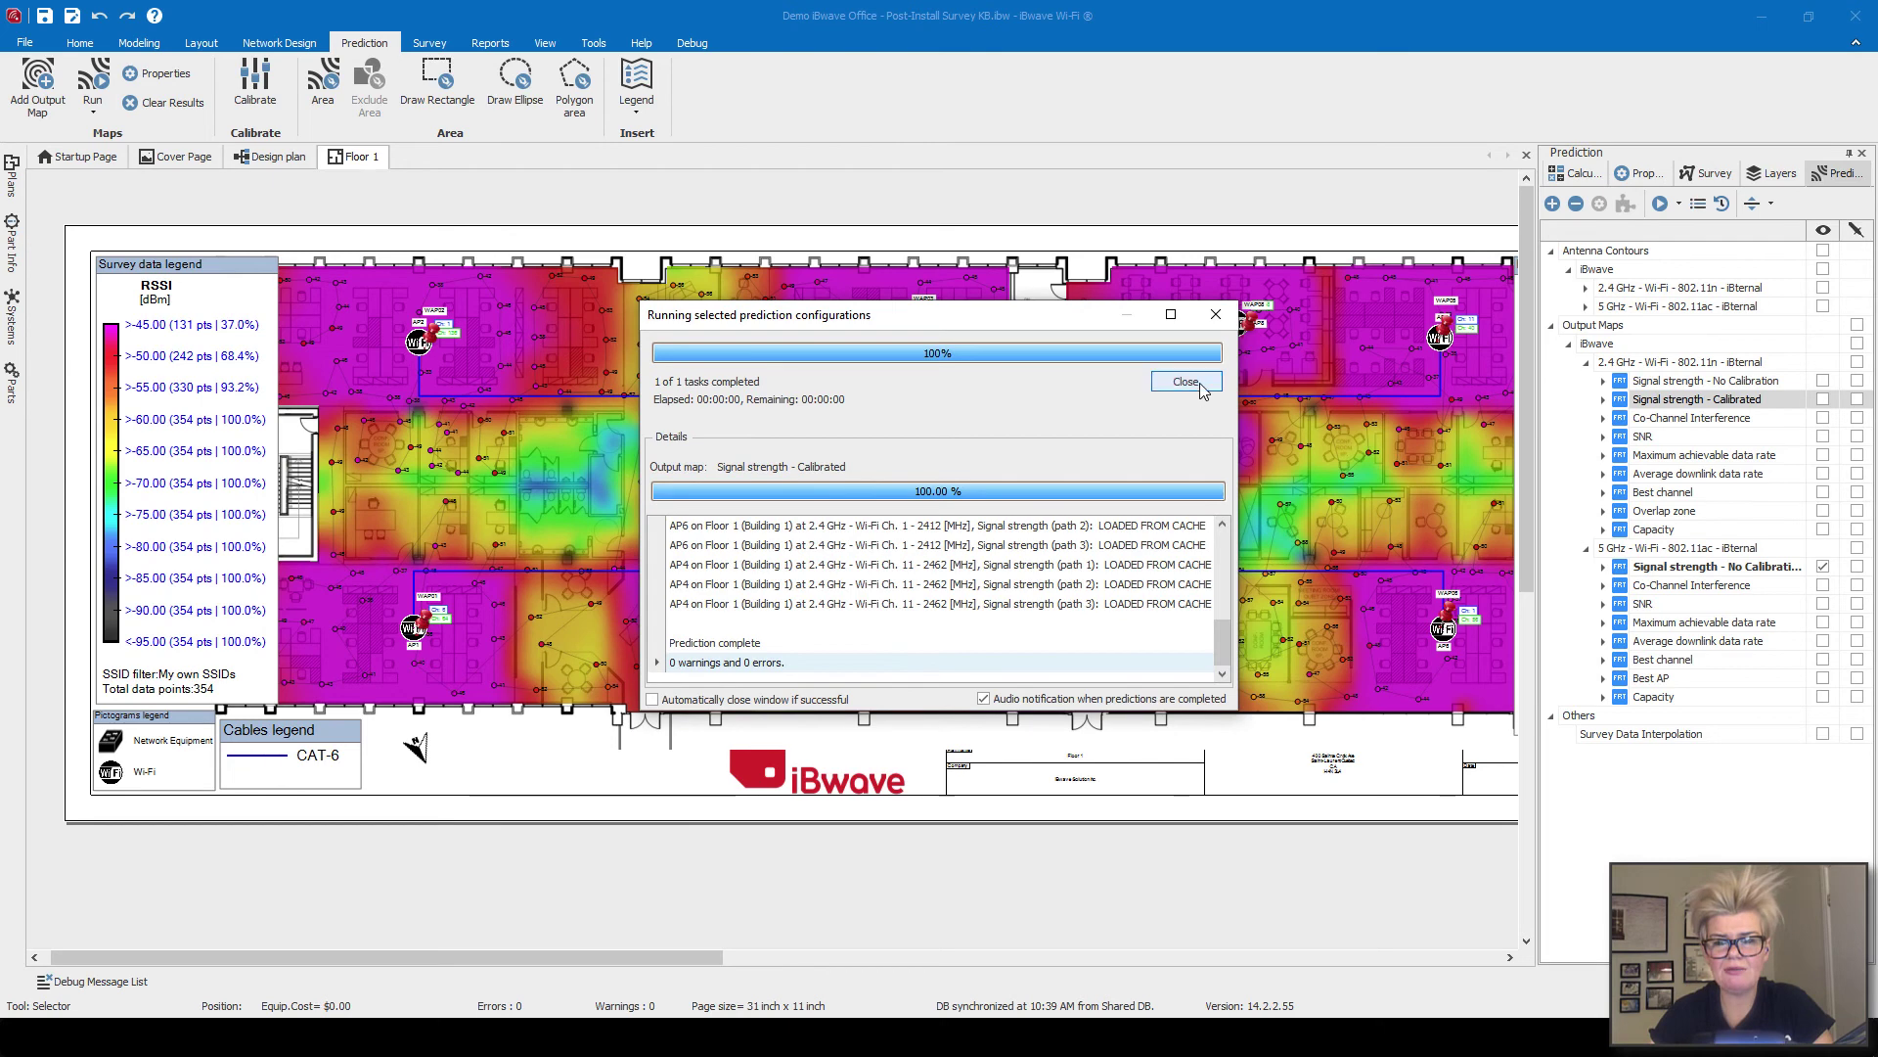
left_click(1184, 382)
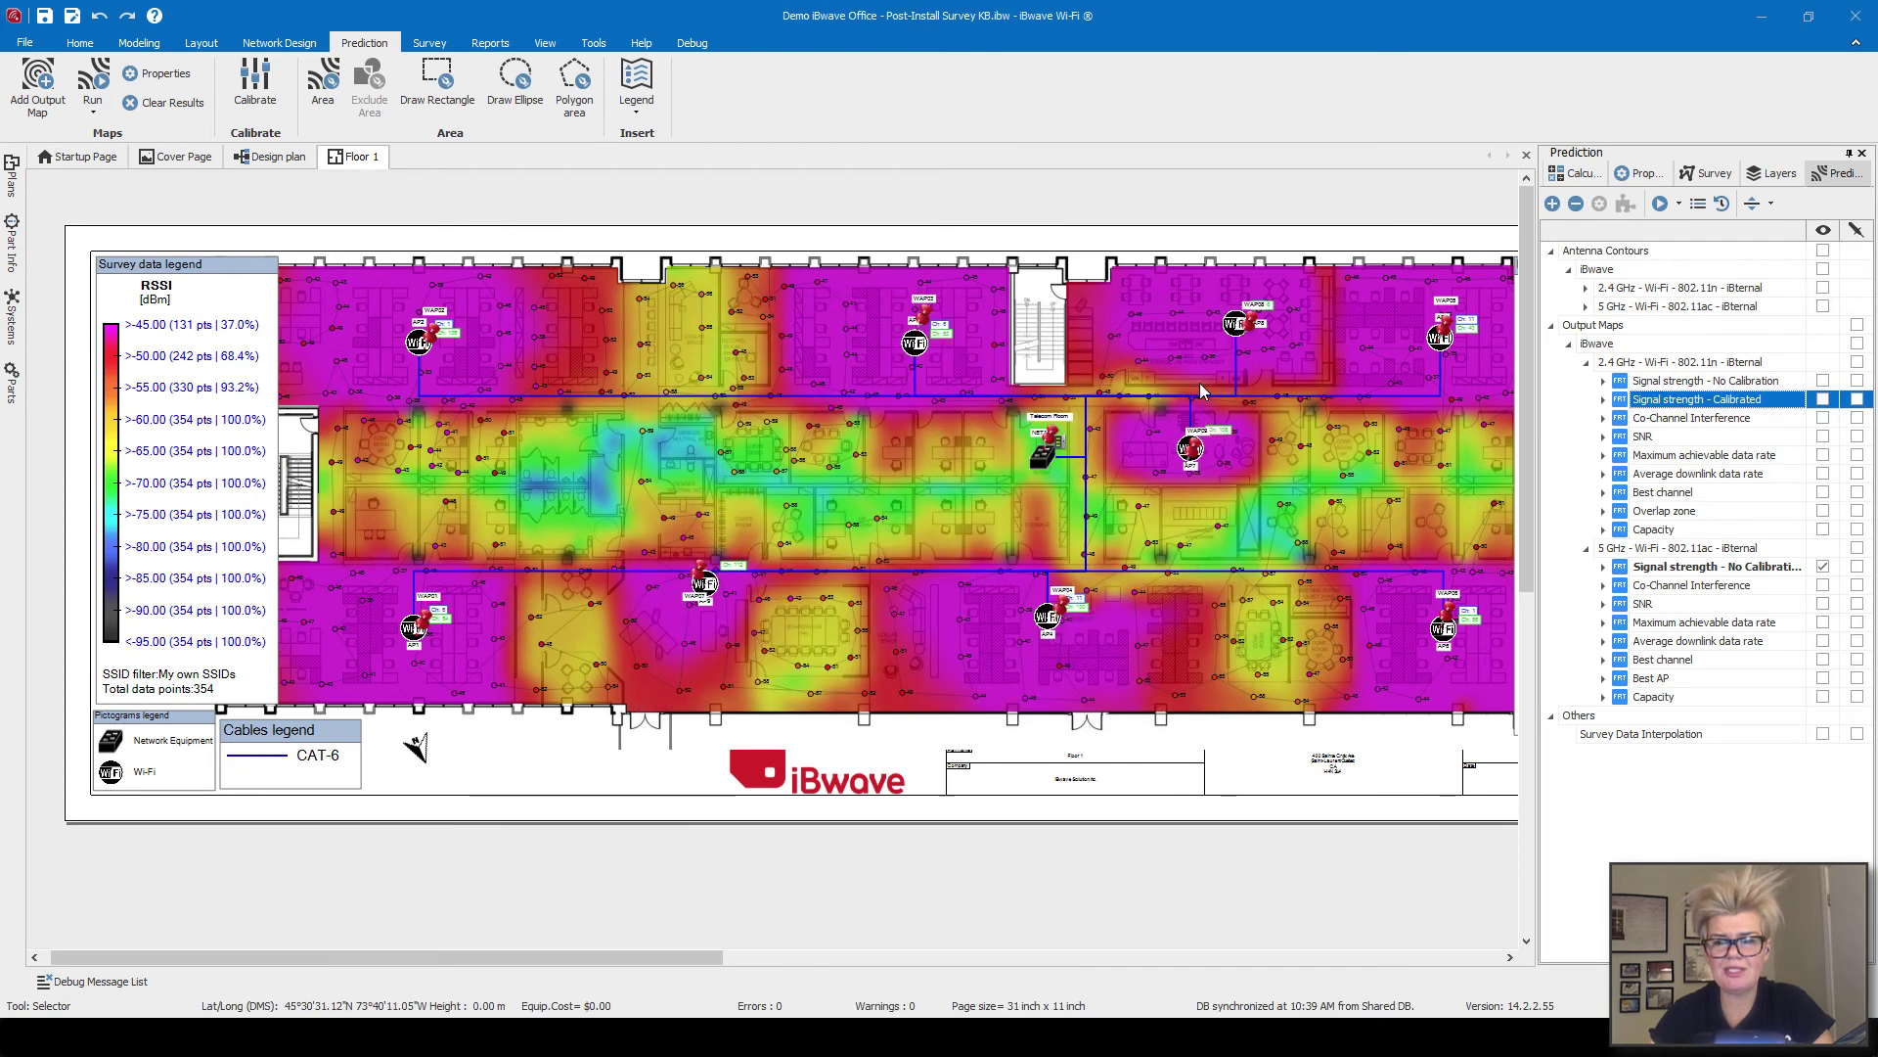
left_click(1822, 399)
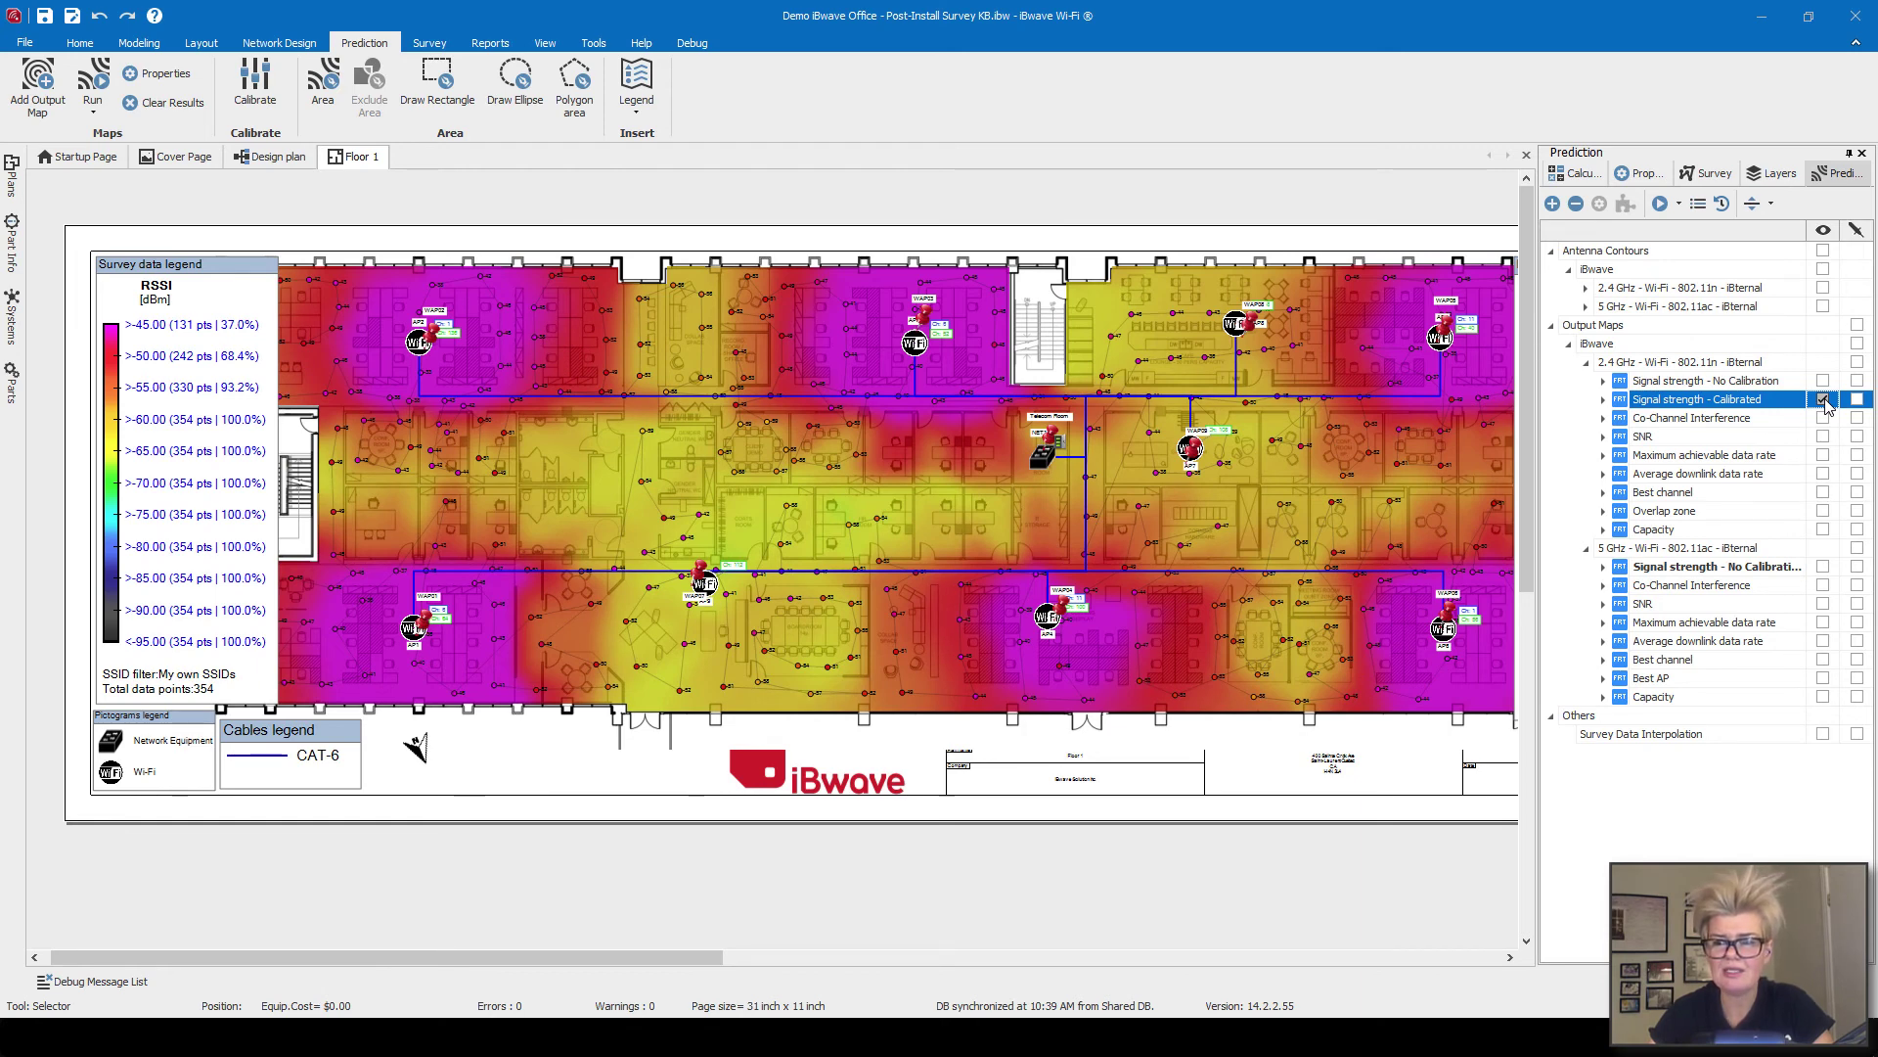
left_click(1823, 381)
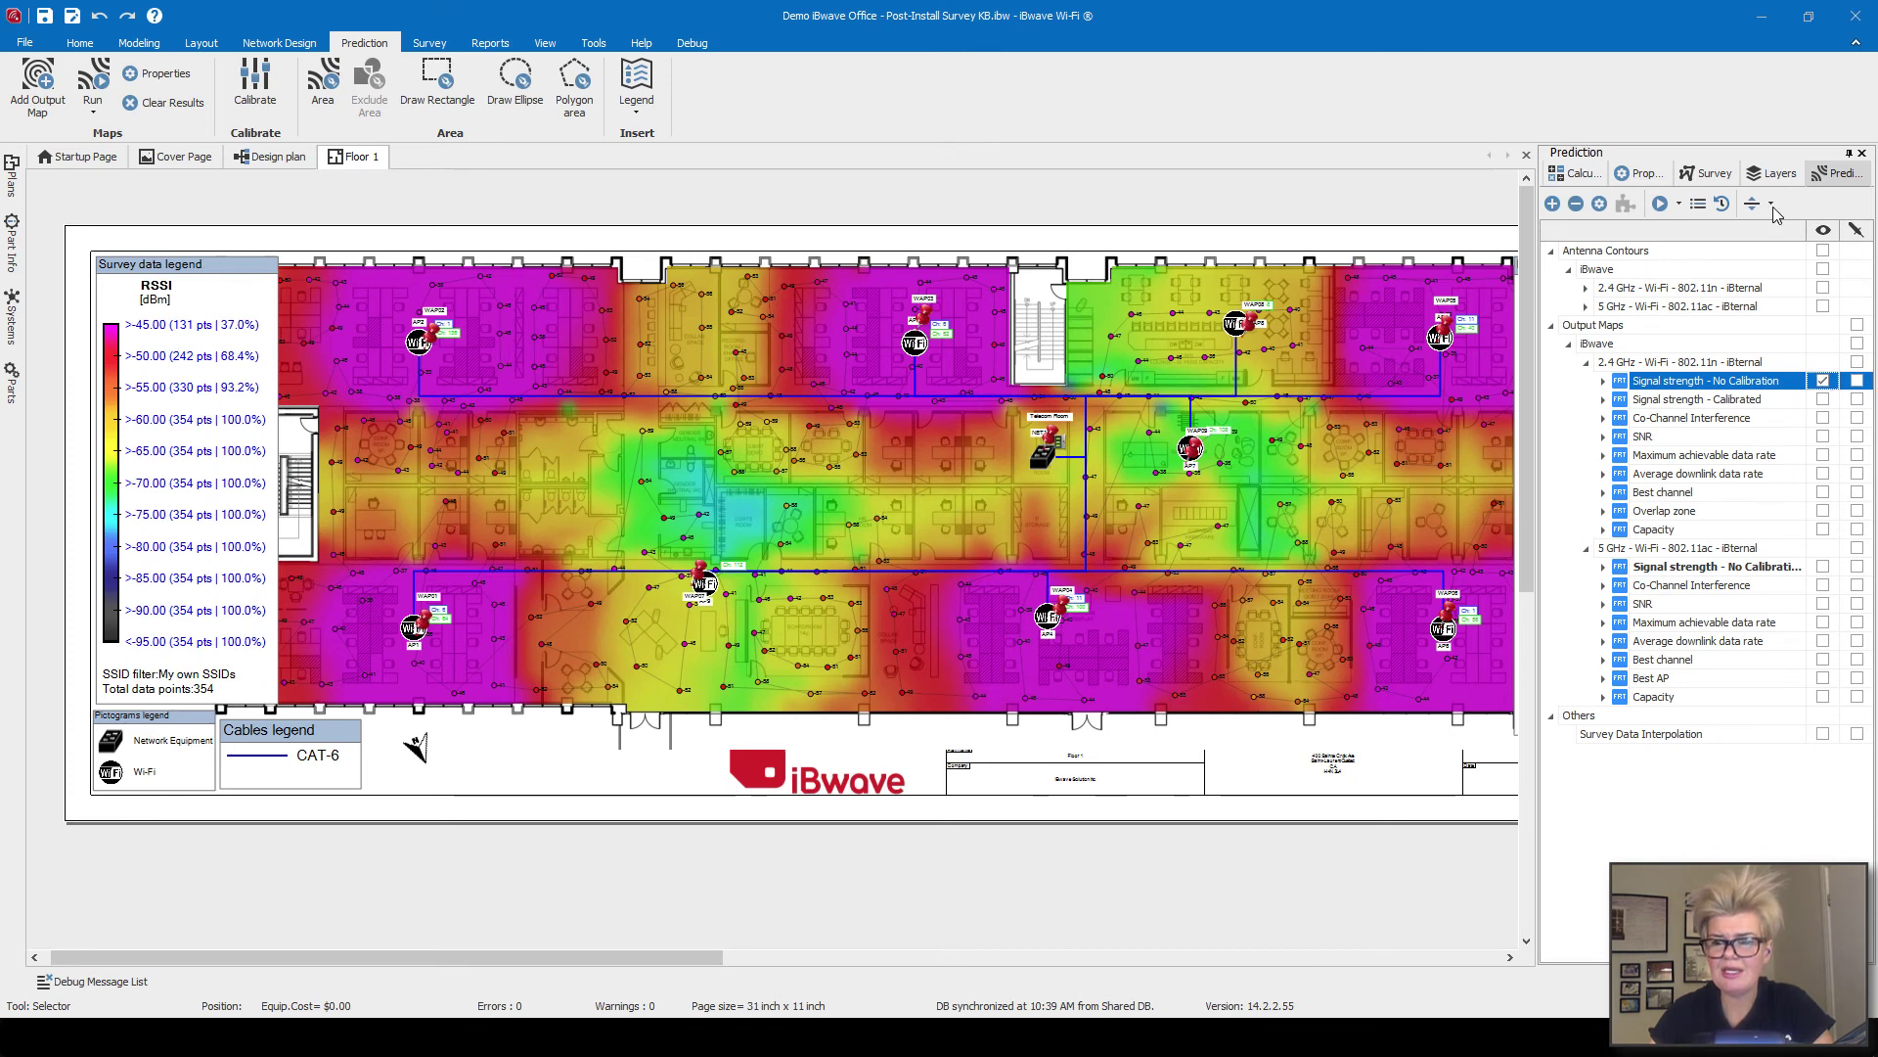
Overlay 2.4 GHz Post-Install Survey points and compare the interpolation, calibrated and uncalibrated 2.4 GHz maps.
left_click(1707, 173)
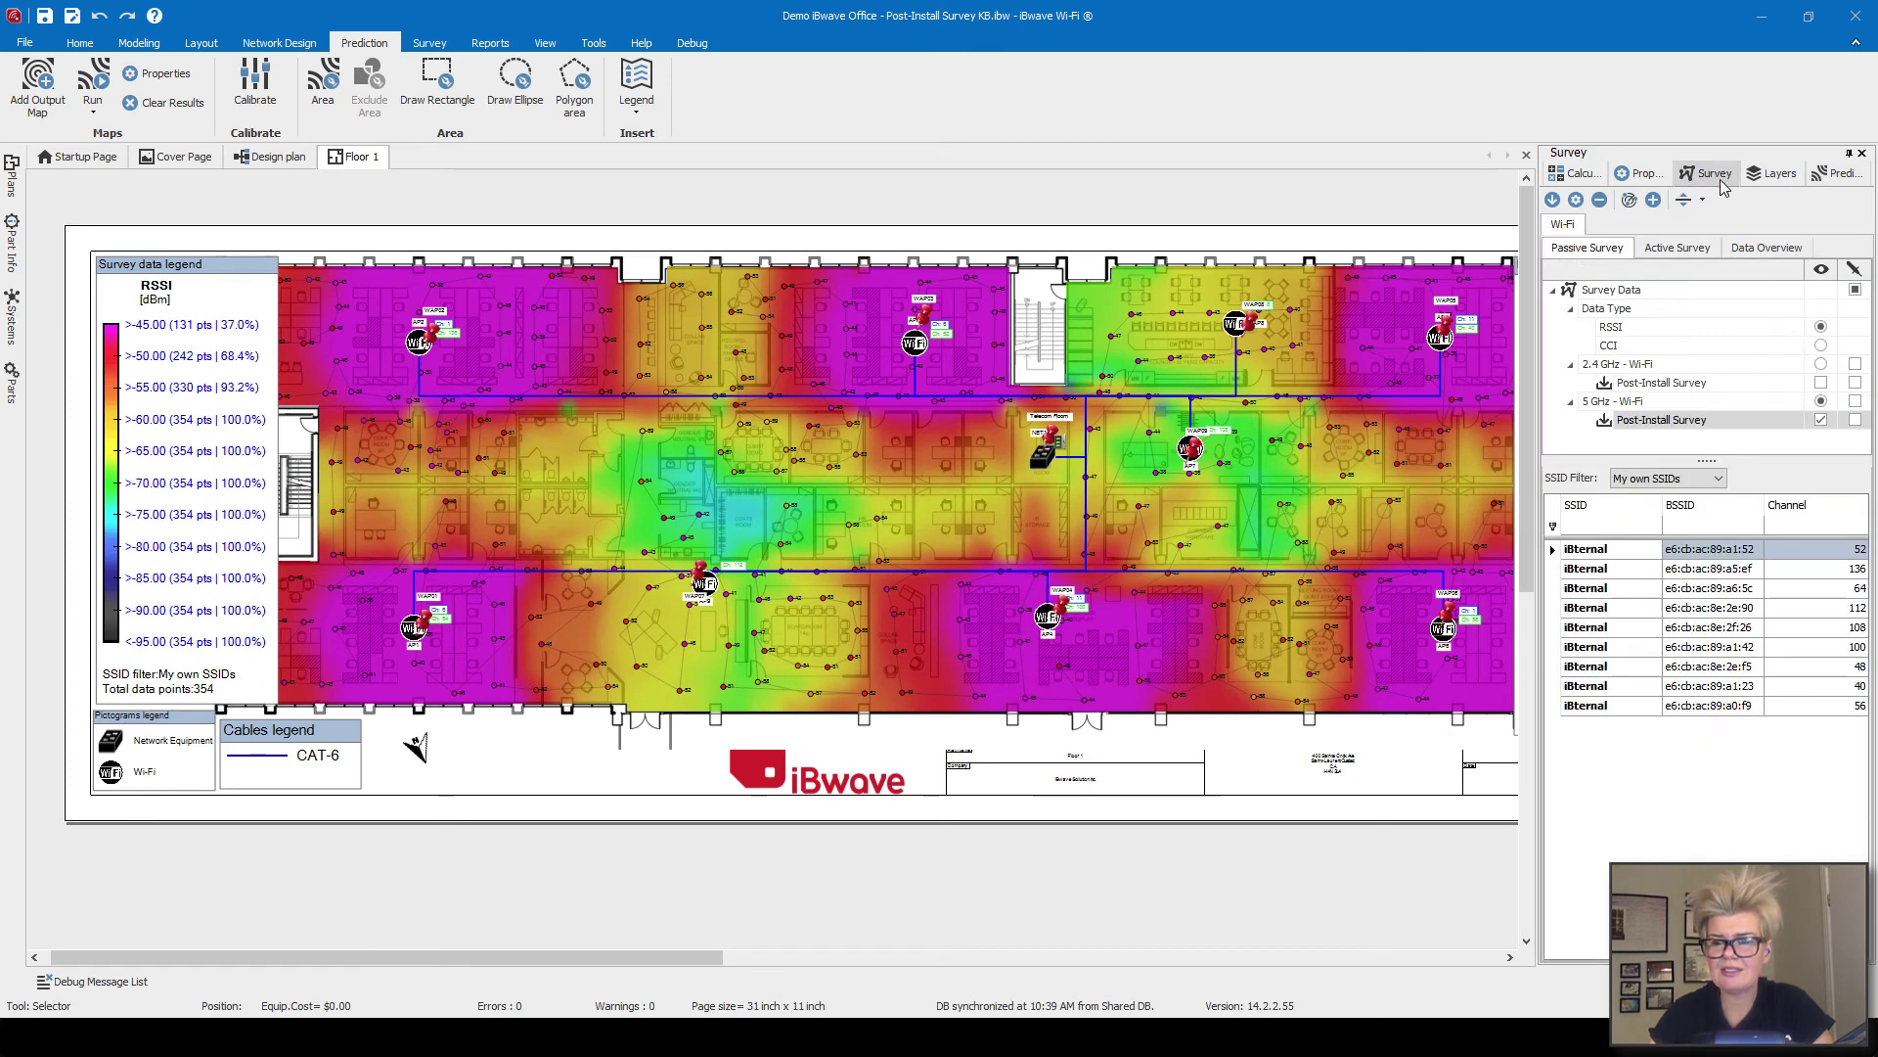
left_click(1821, 364)
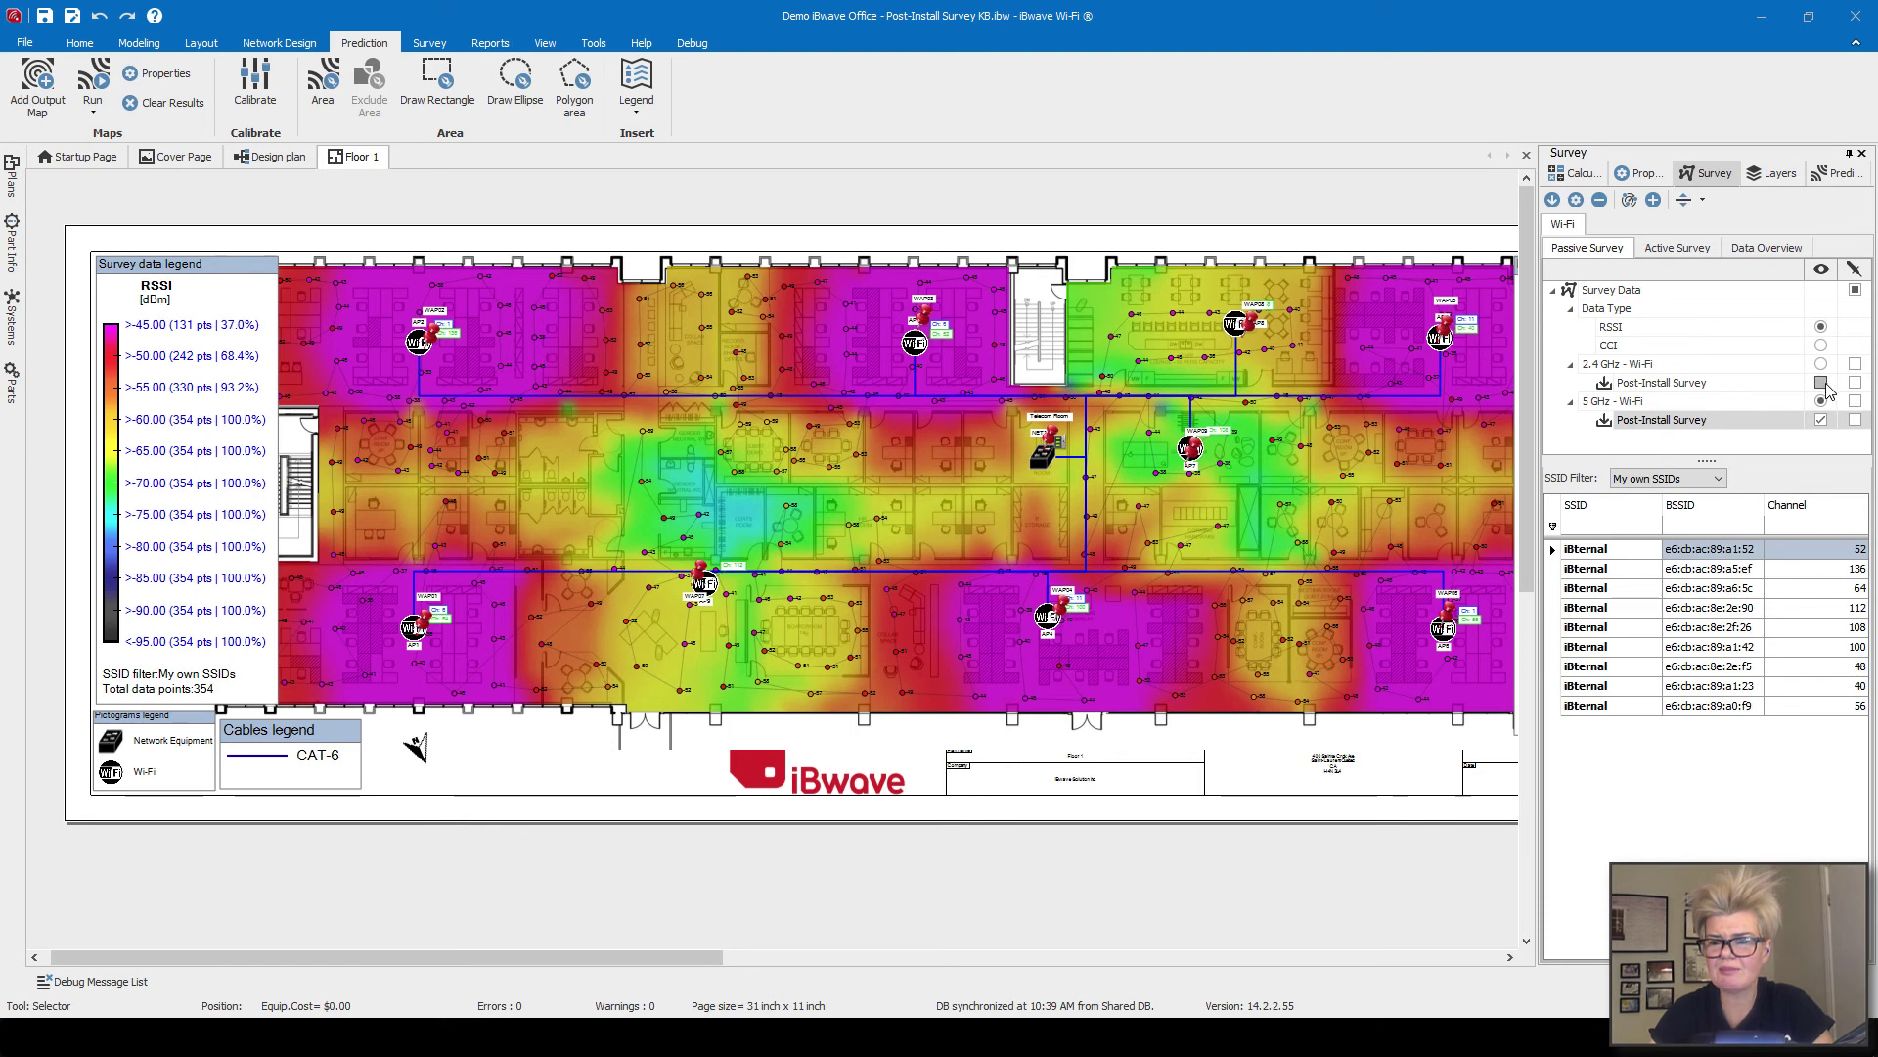
left_click(1834, 173)
left_click(1822, 734)
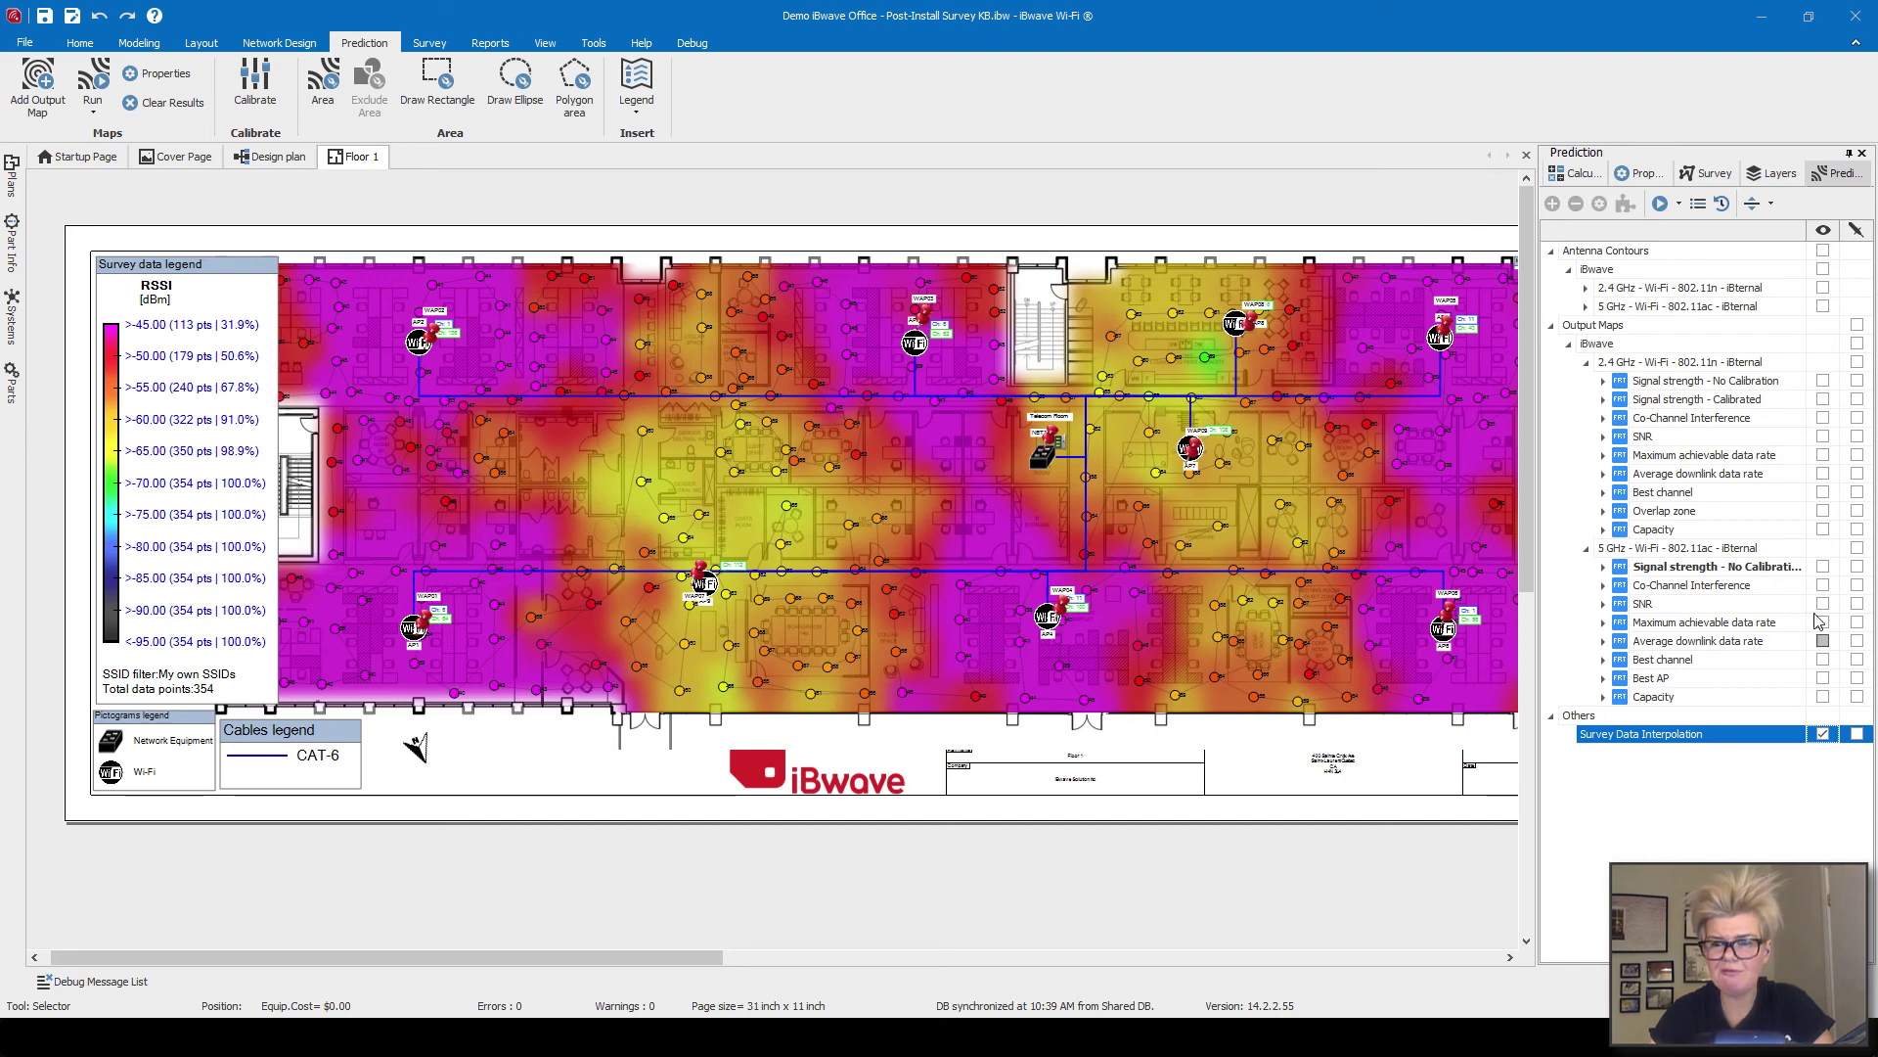
left_click(1823, 399)
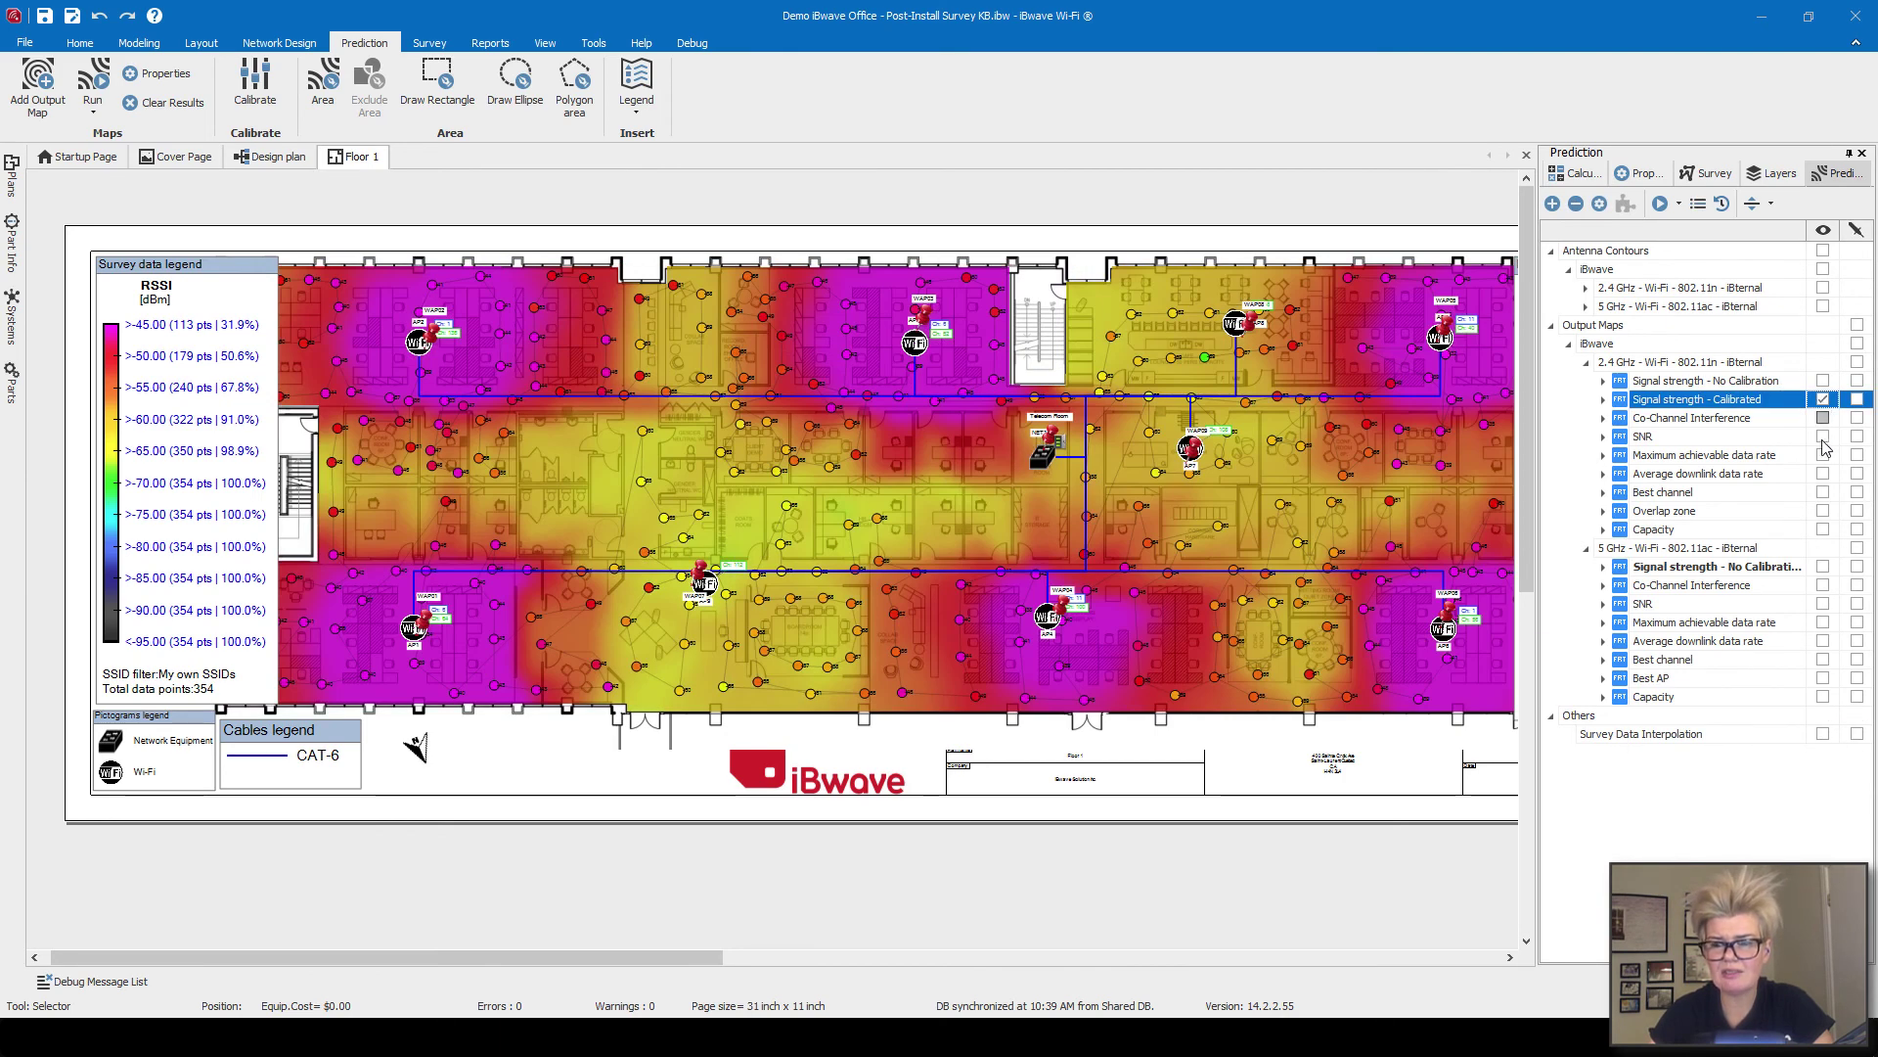
left_click(1823, 381)
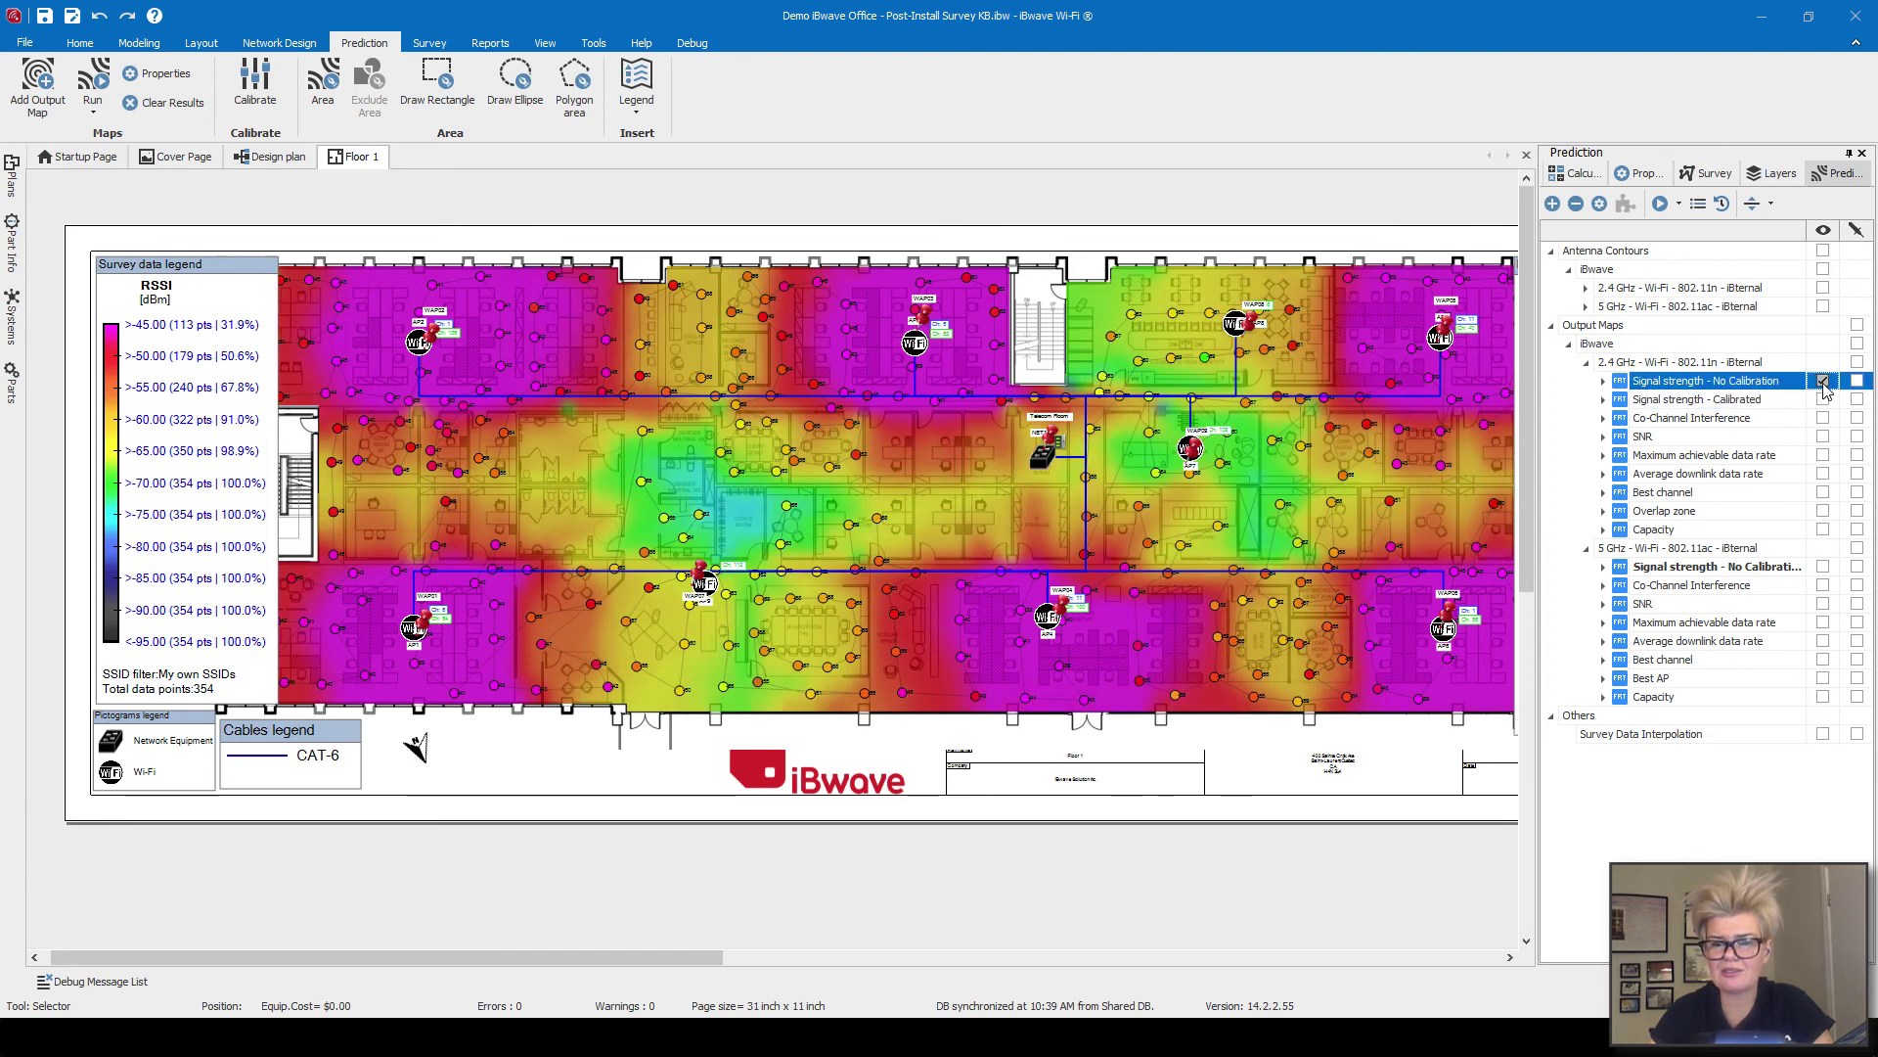